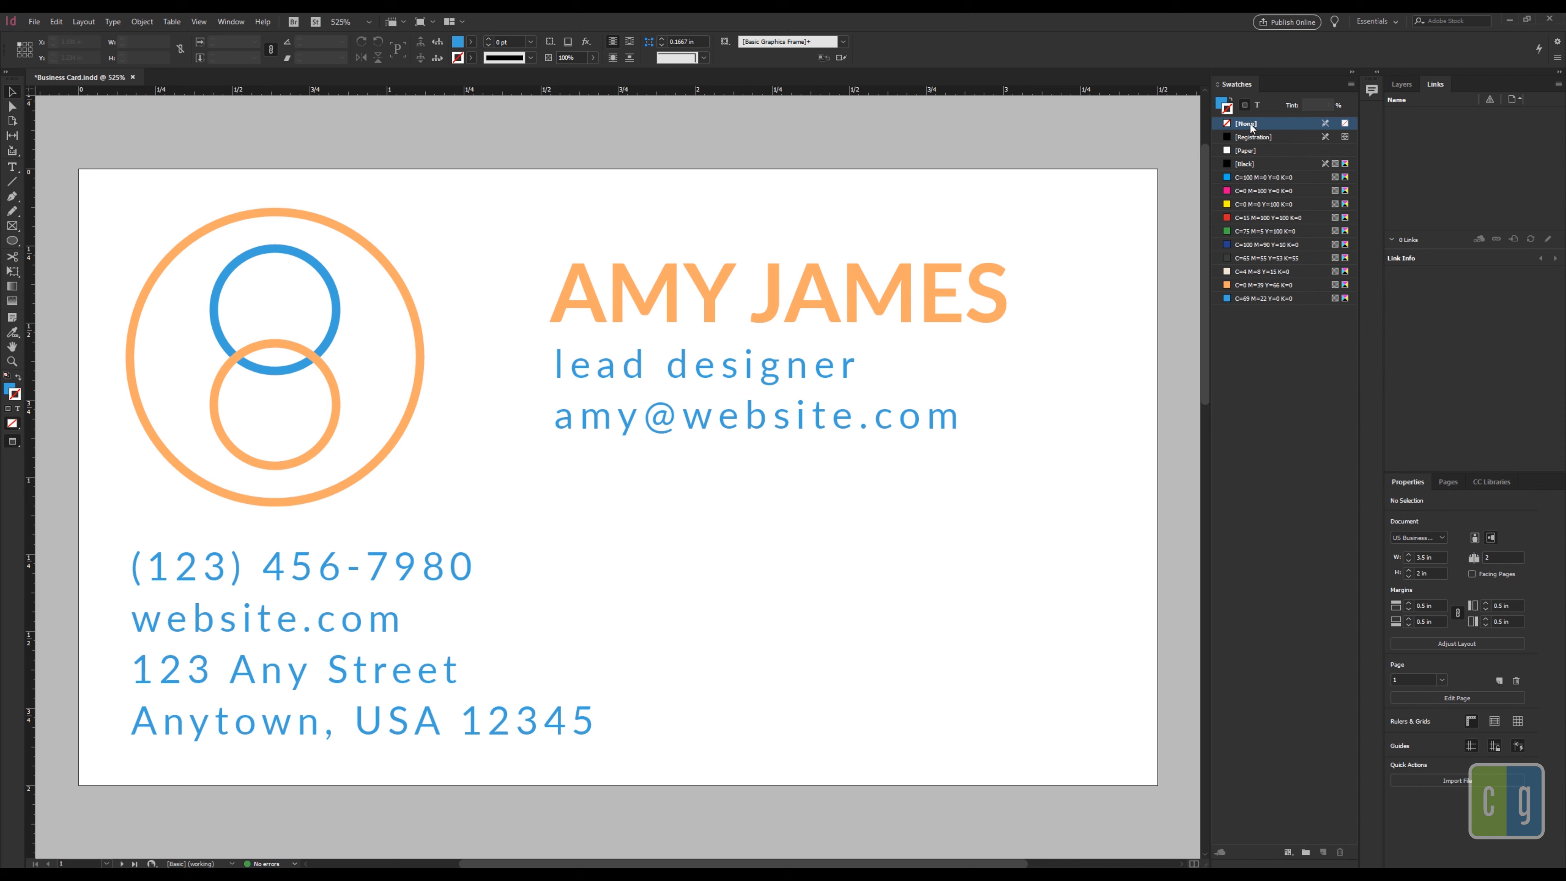
Step: Start a new colour swatch named Gold and make it a Spot colour
left_click(230, 21)
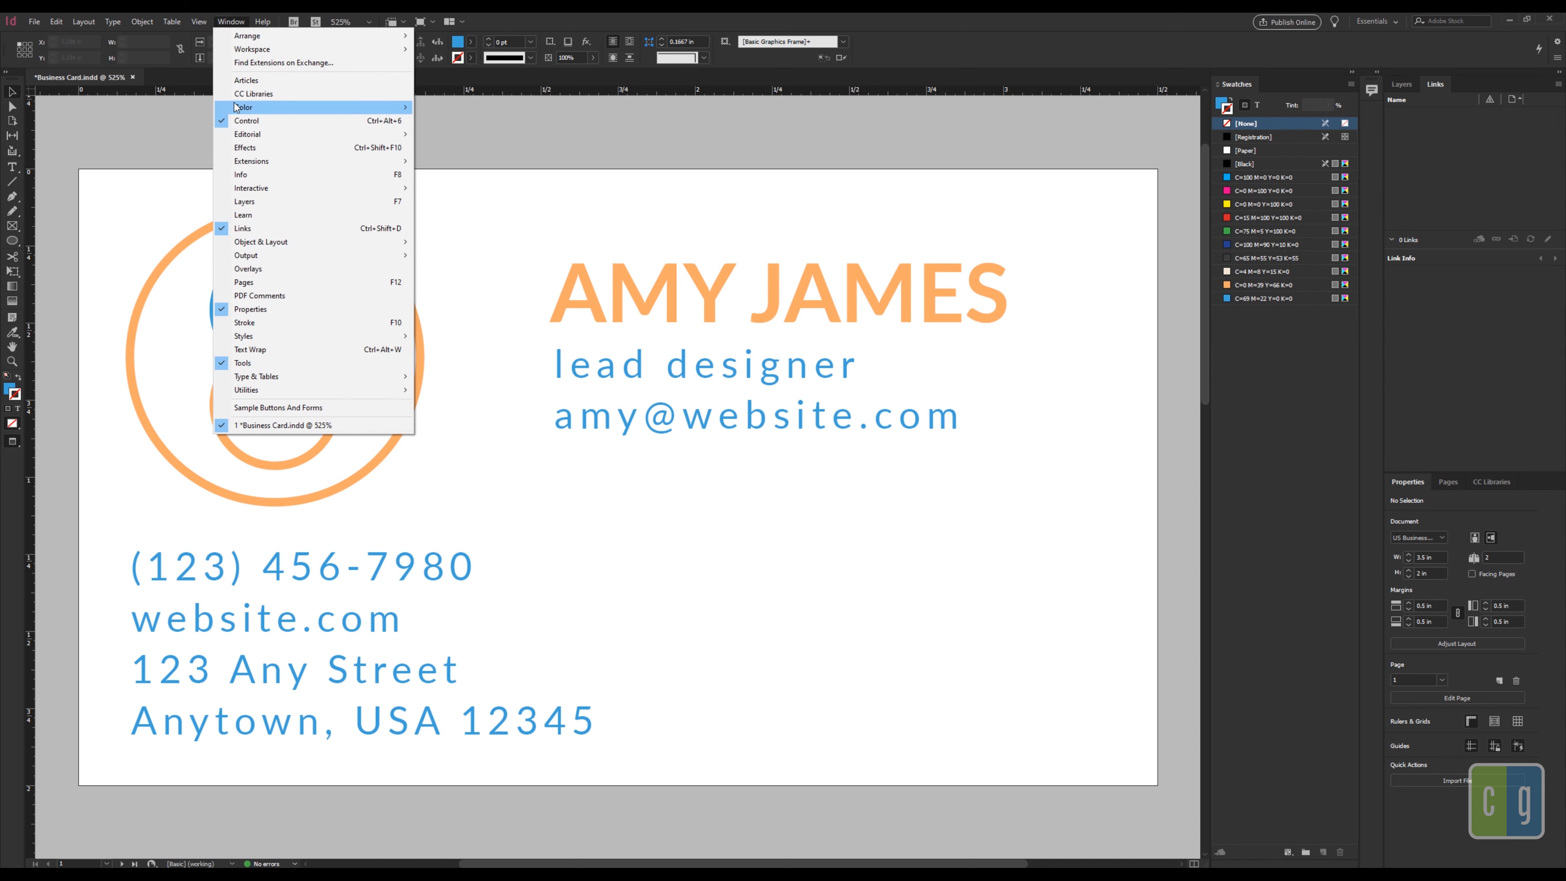
left_click(1021, 50)
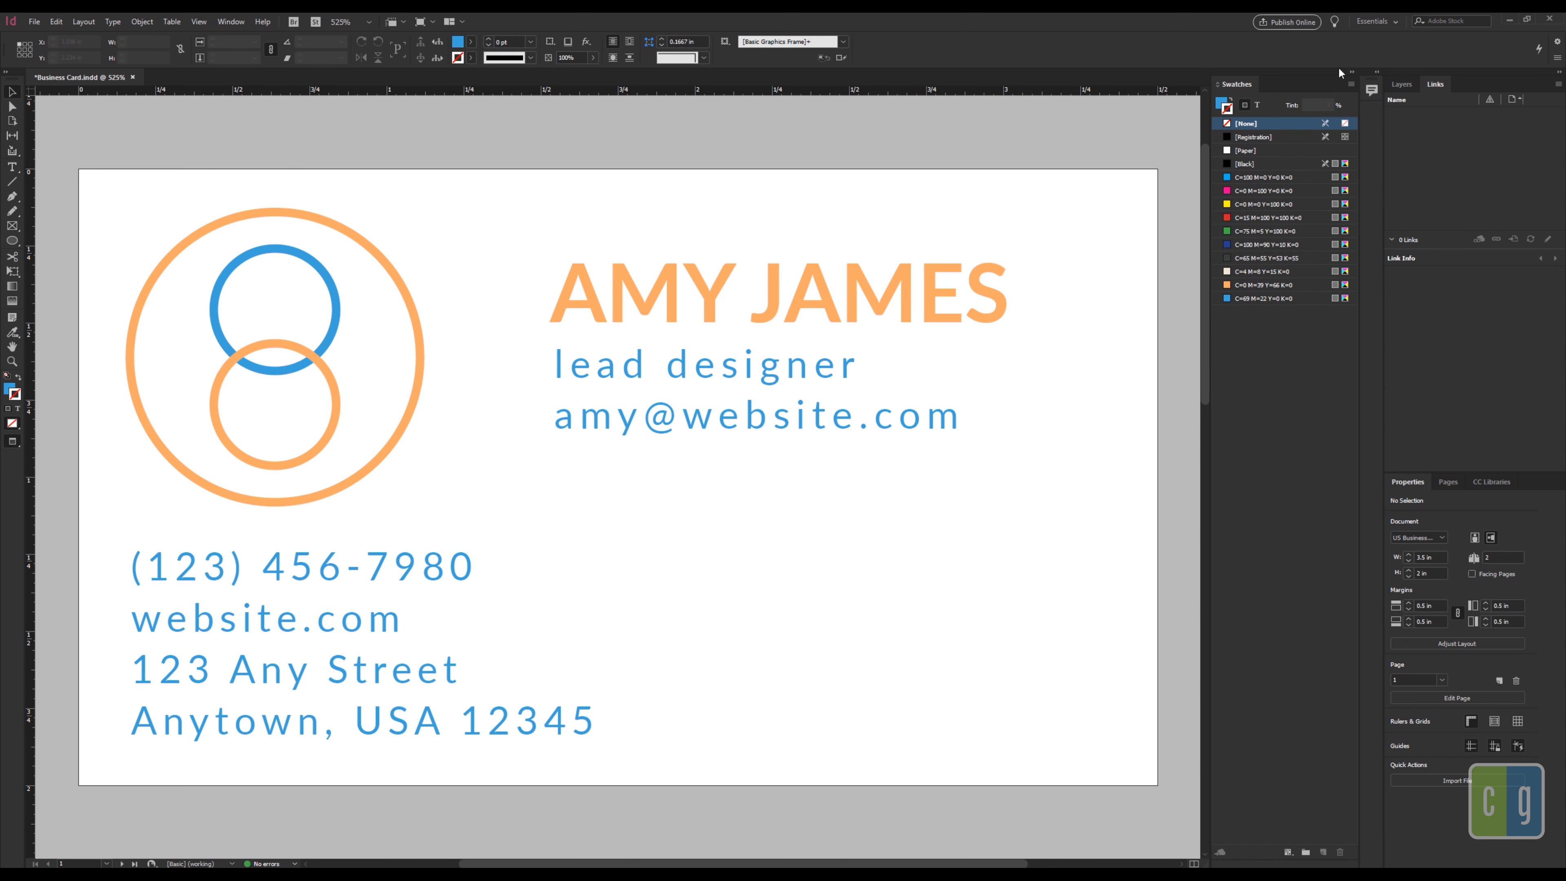
left_click(1351, 86)
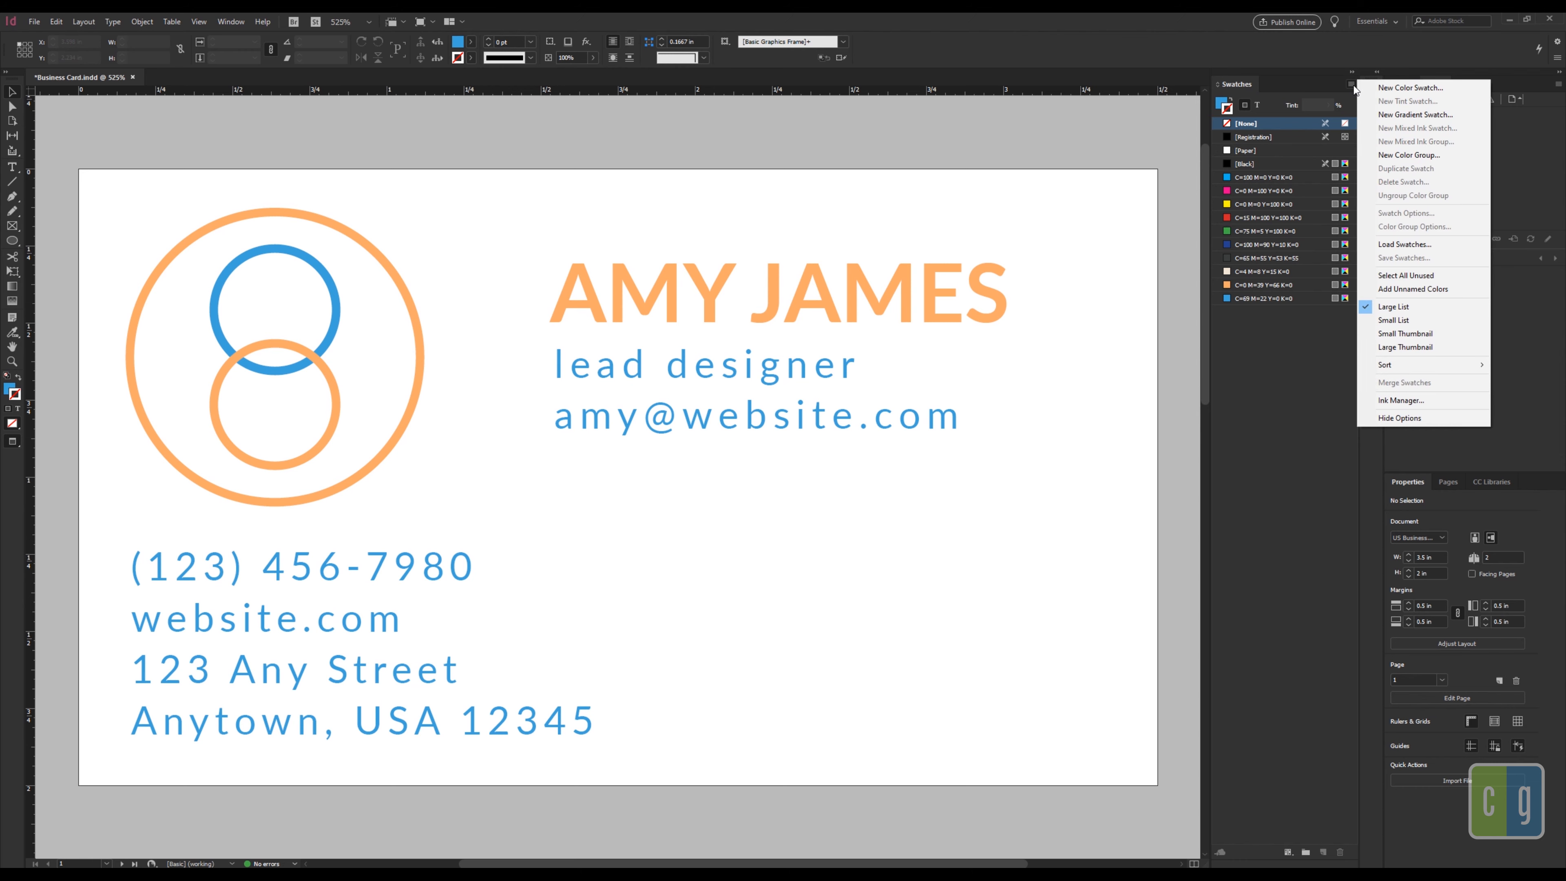
left_click(1404, 88)
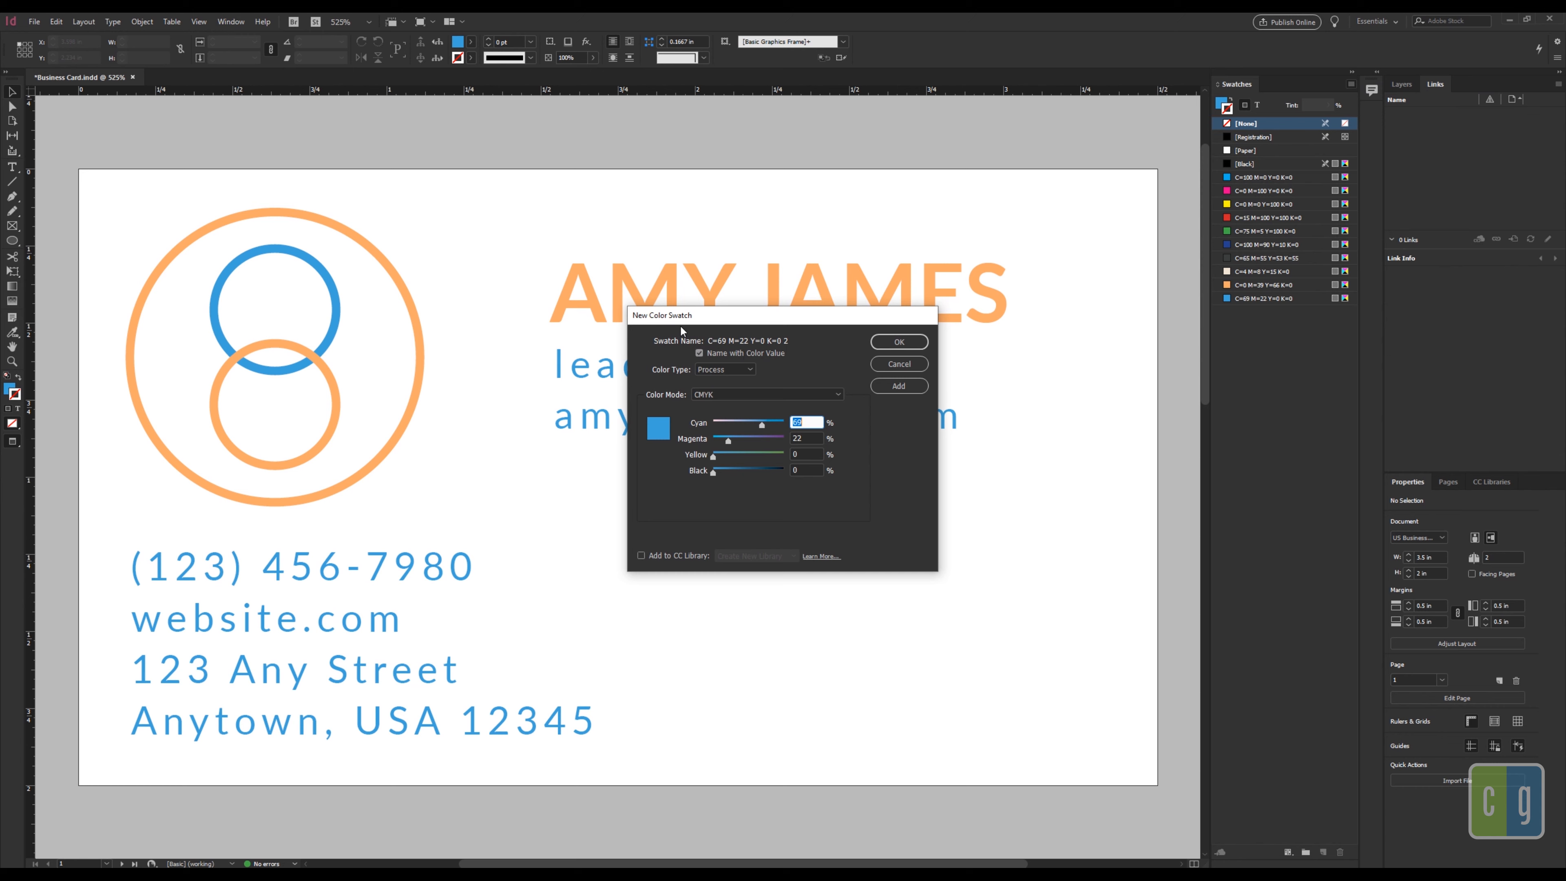
left_click(699, 353)
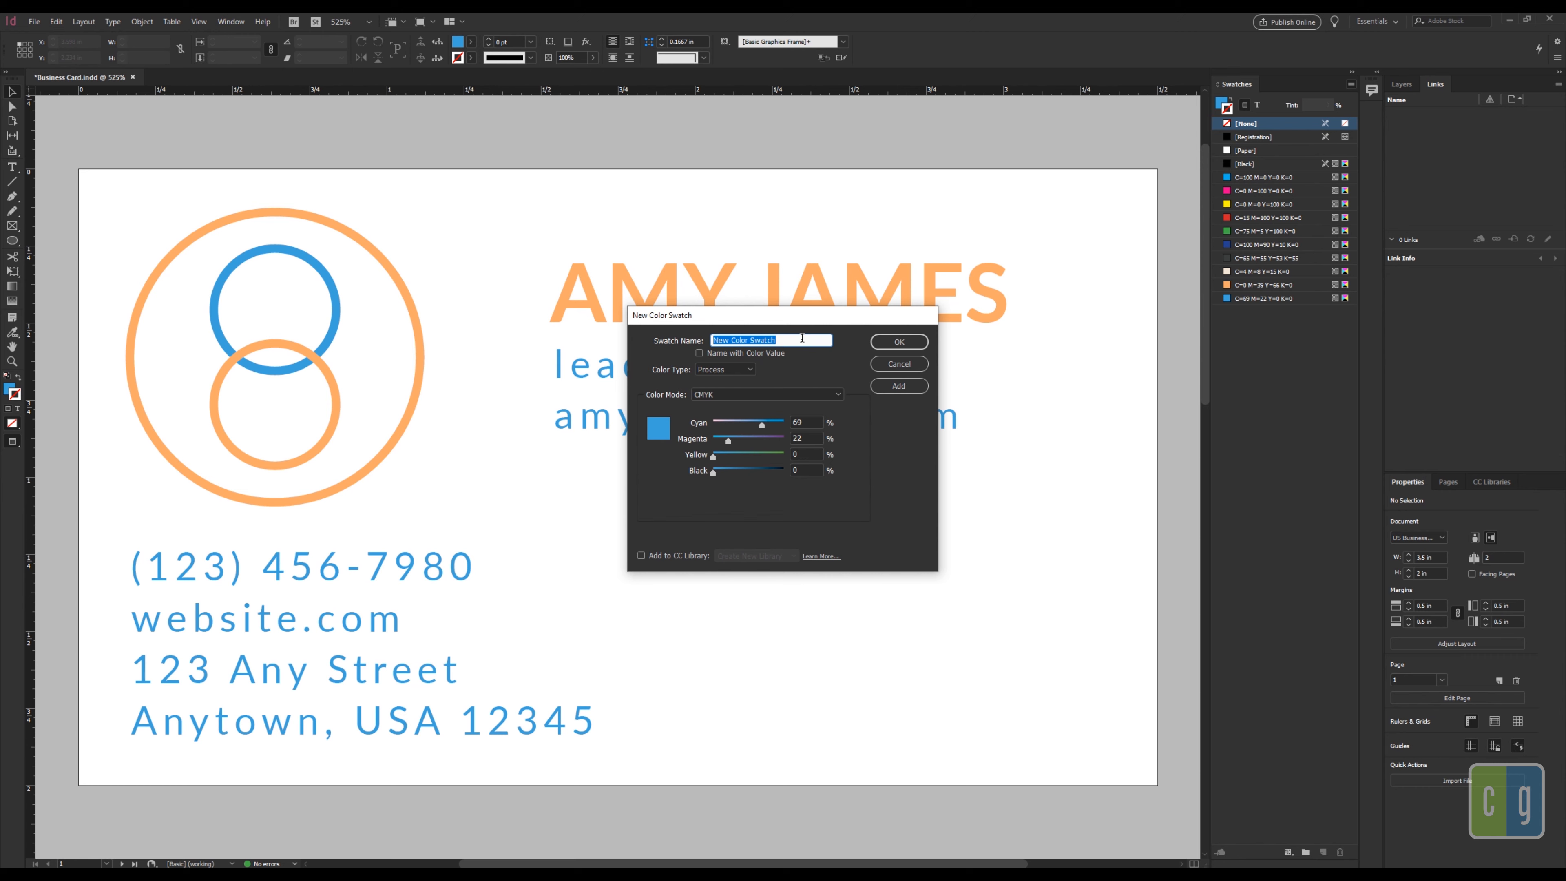
type("Gold")
left_click(715, 371)
left_click(708, 388)
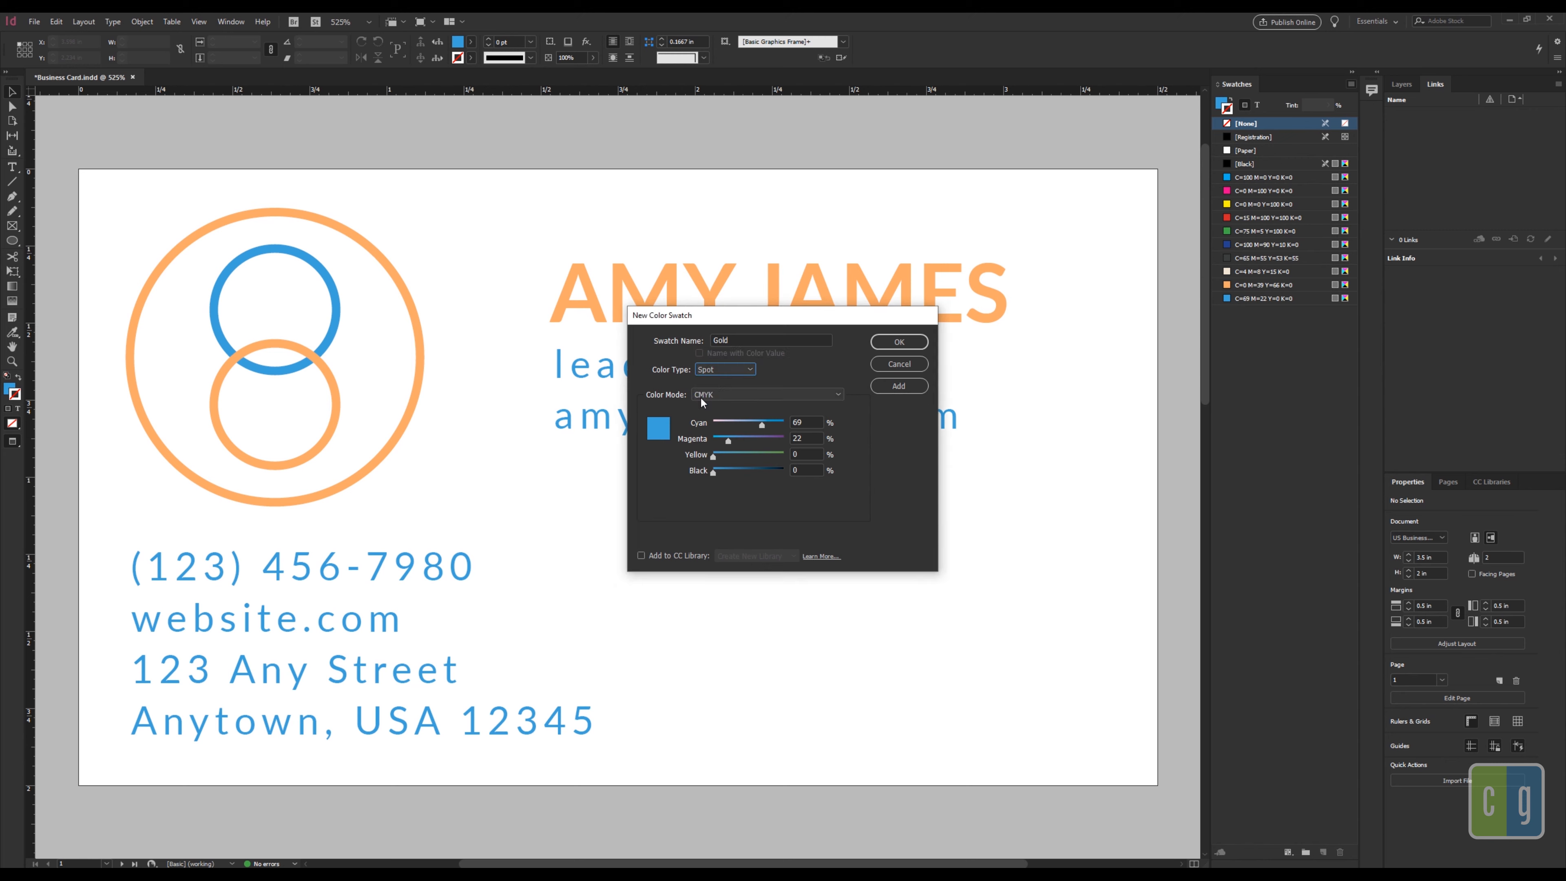
Step: Define Gold in Lab as L 50, a 2, b 24 and add the swatch
left_click(709, 393)
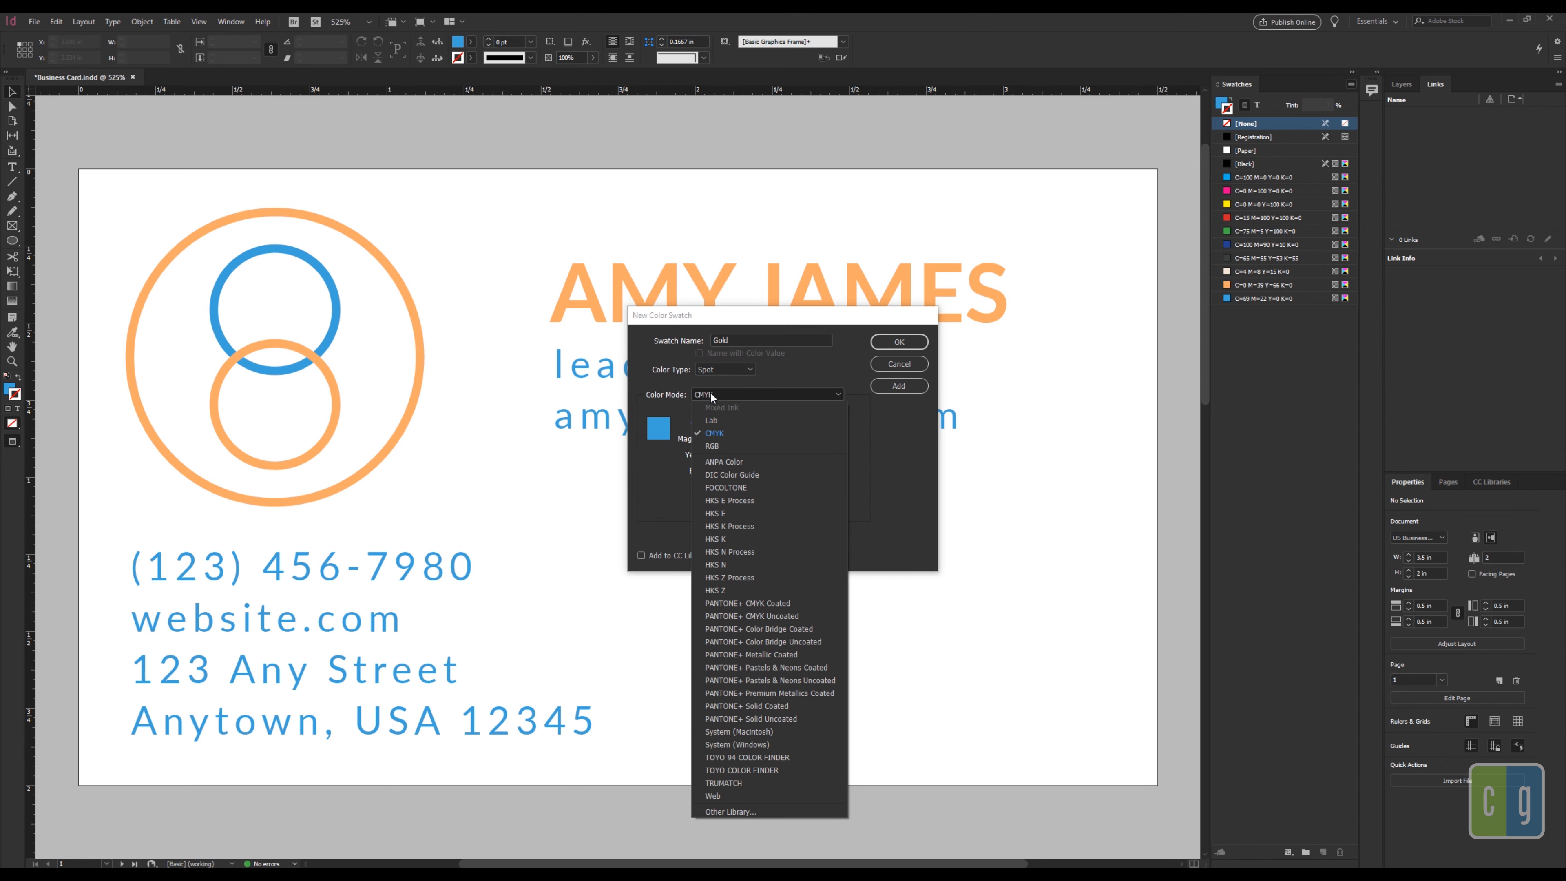
left_click(715, 420)
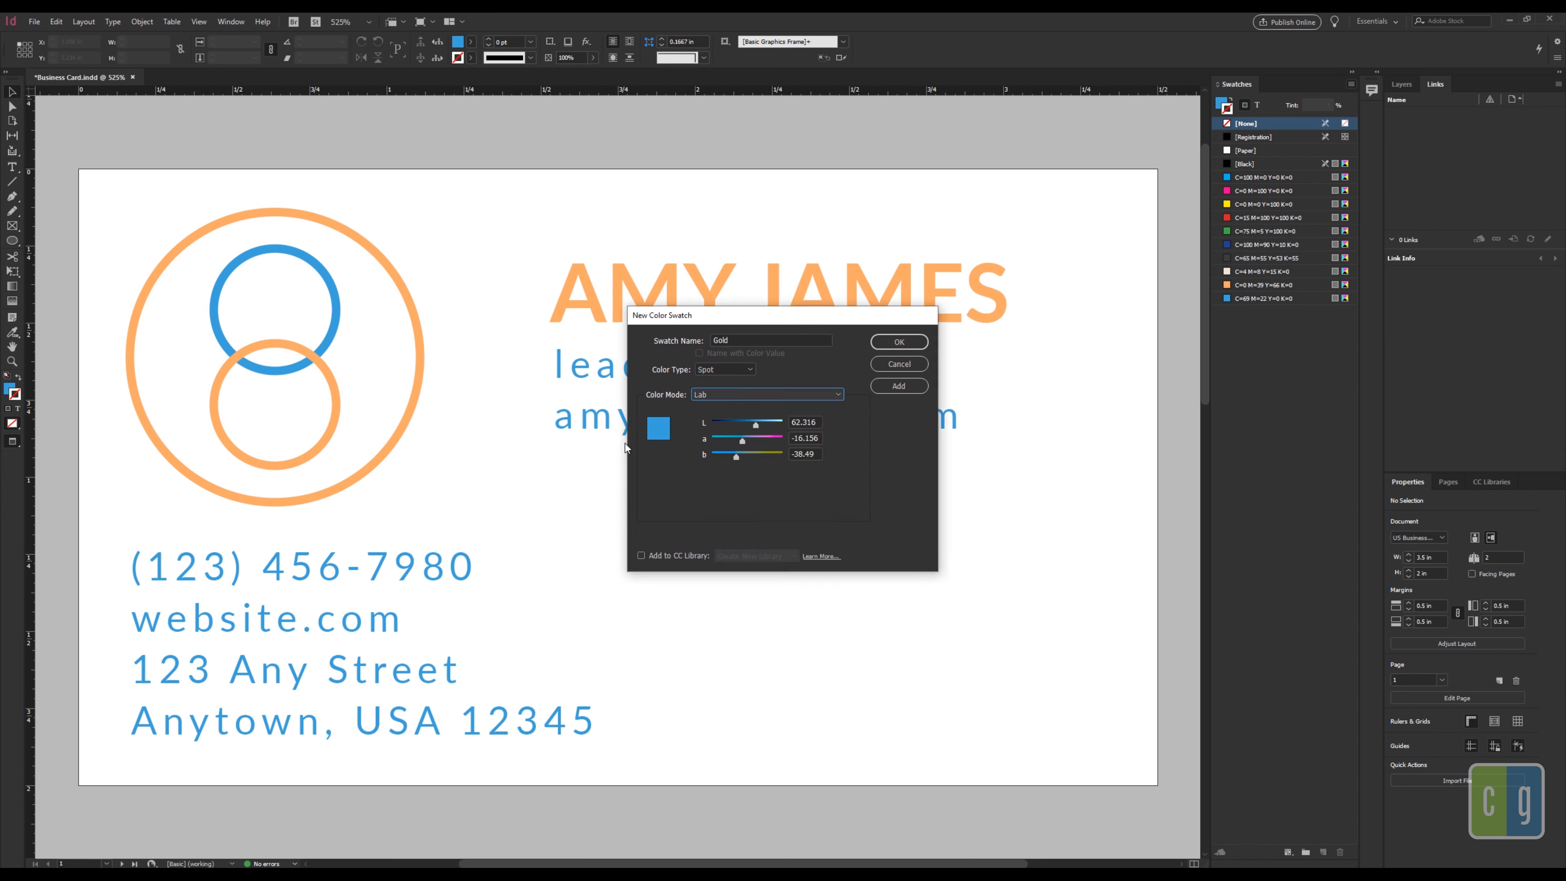
left_click(818, 422)
type("50")
key("Tab")
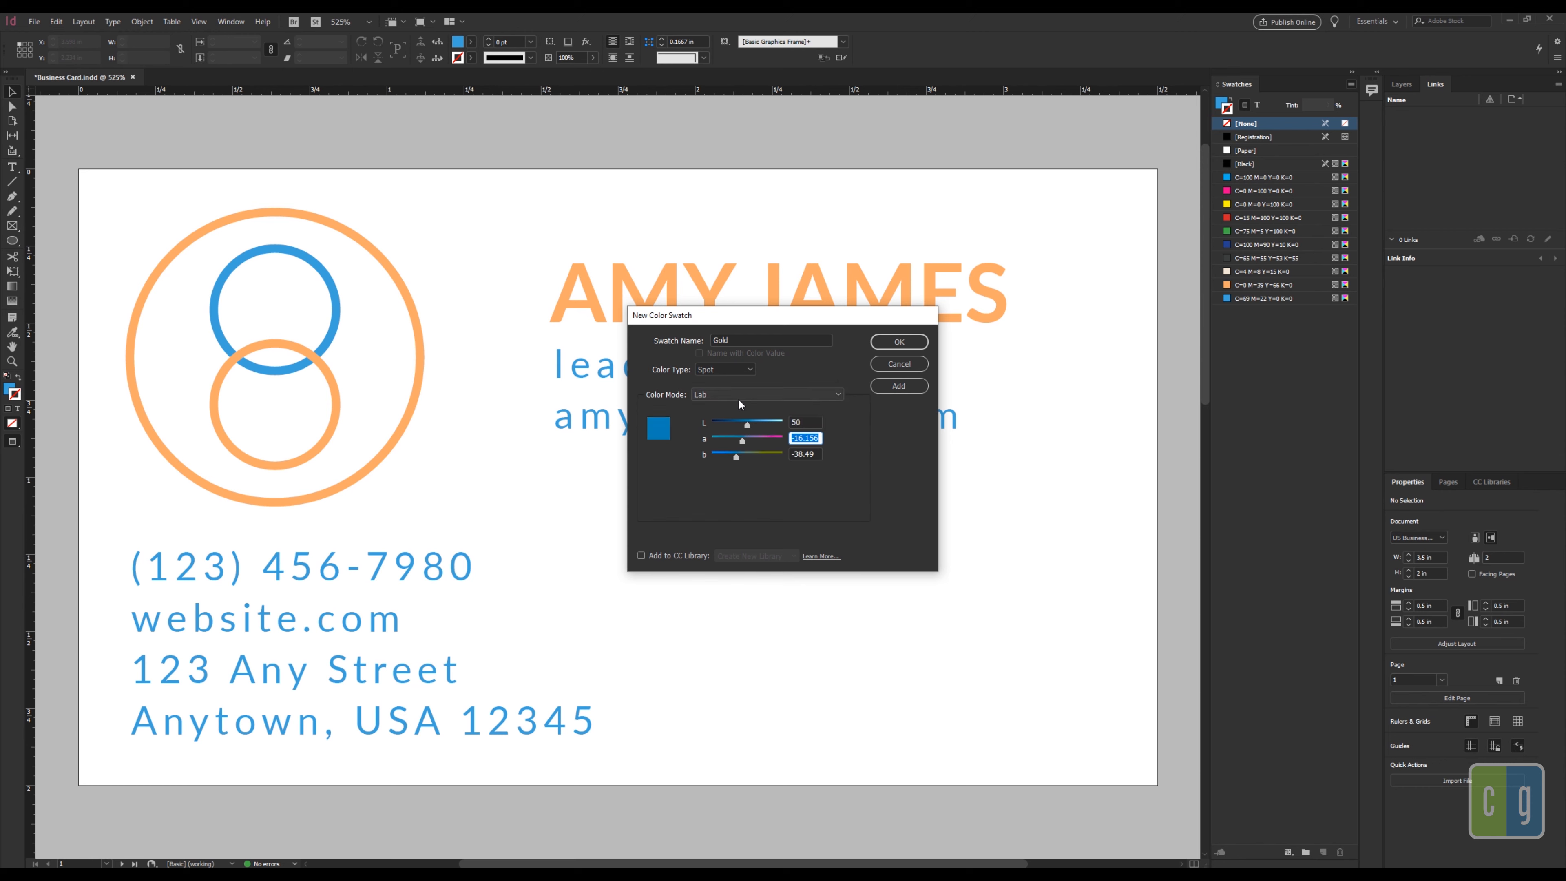
type("2")
key("Tab")
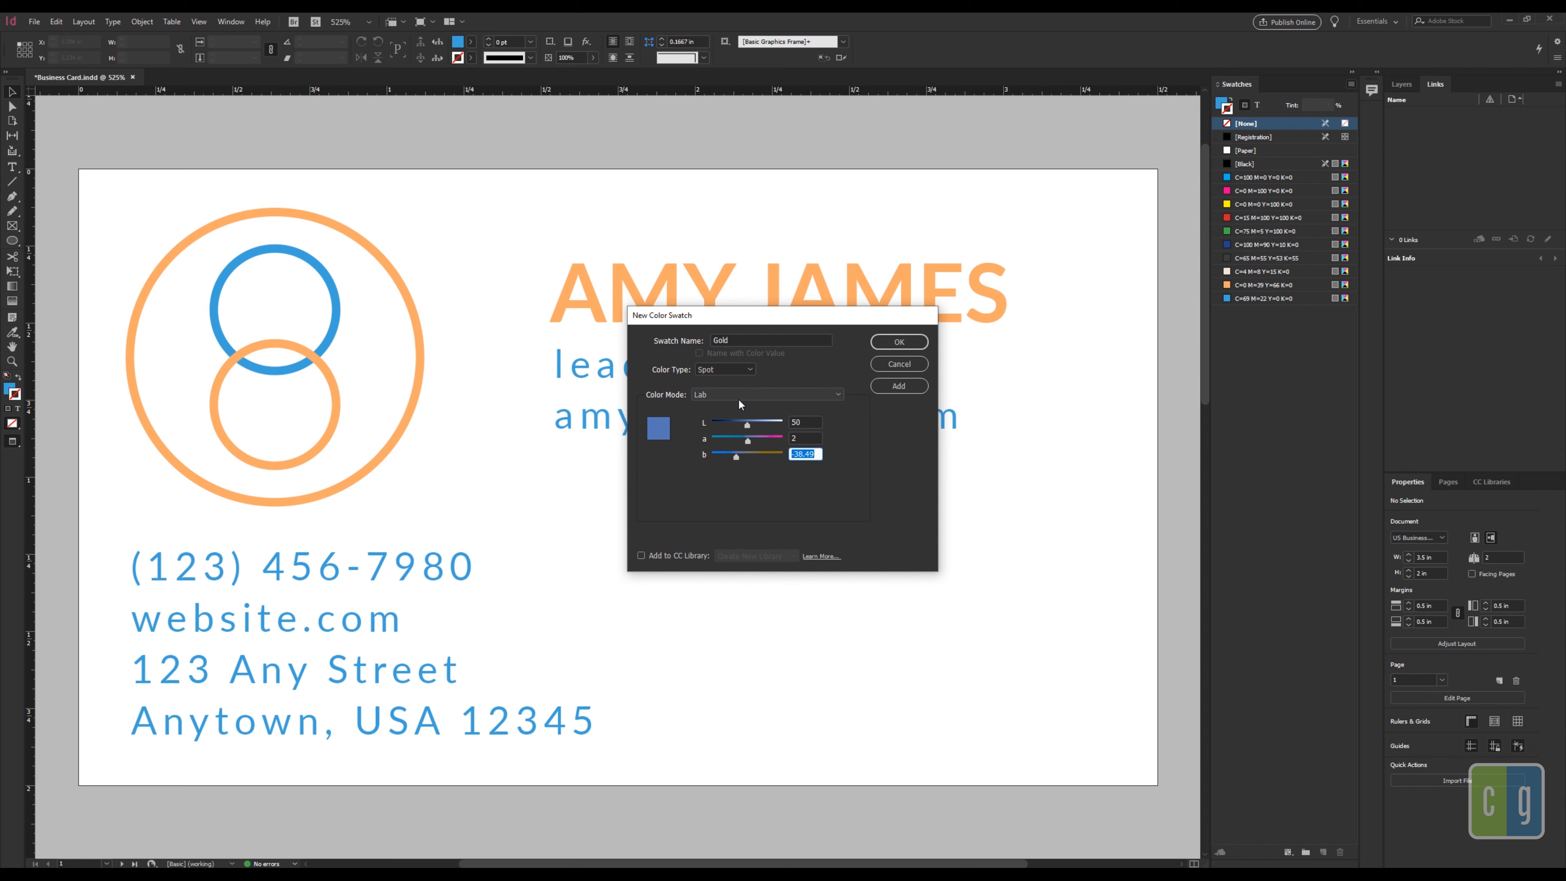
type("24")
key("Tab")
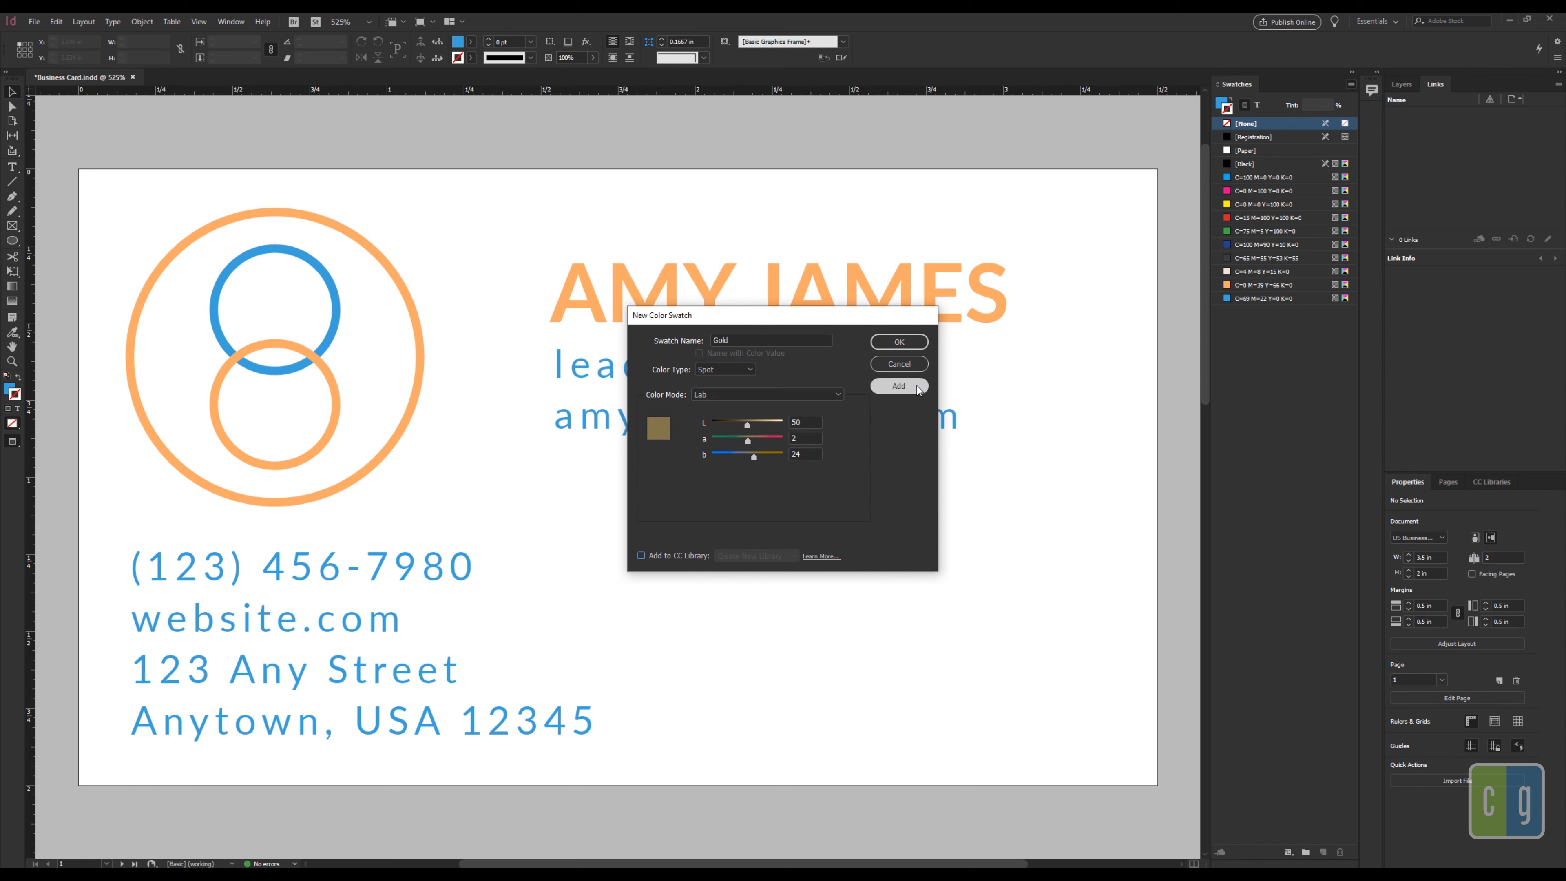
left_click(898, 342)
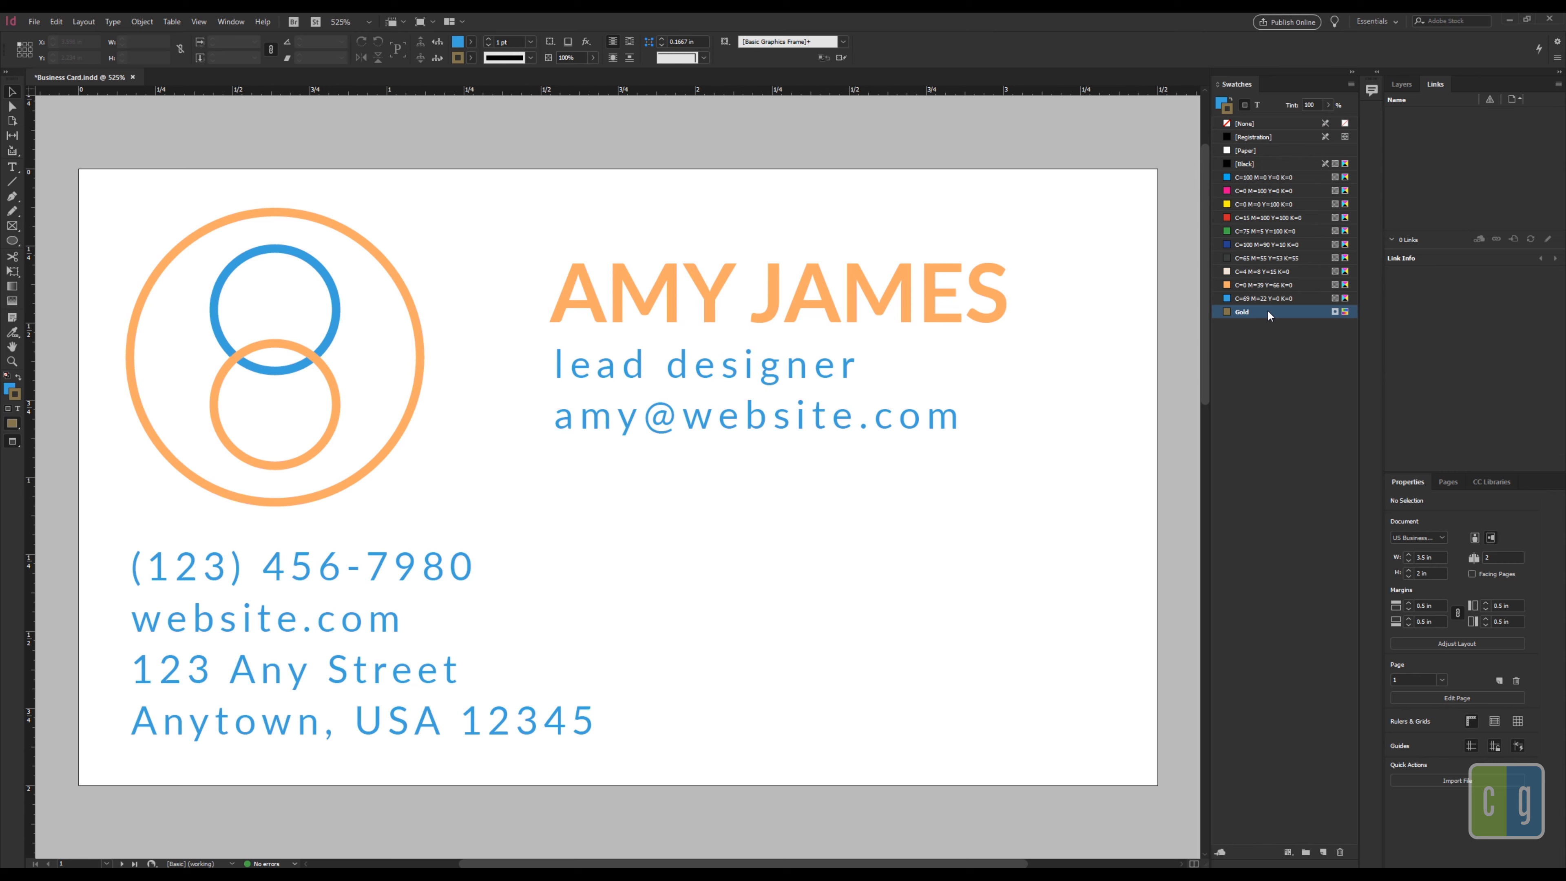
Step: Create the Silver spot swatch with Lab values L 58, a -1, b -1
left_click(1350, 84)
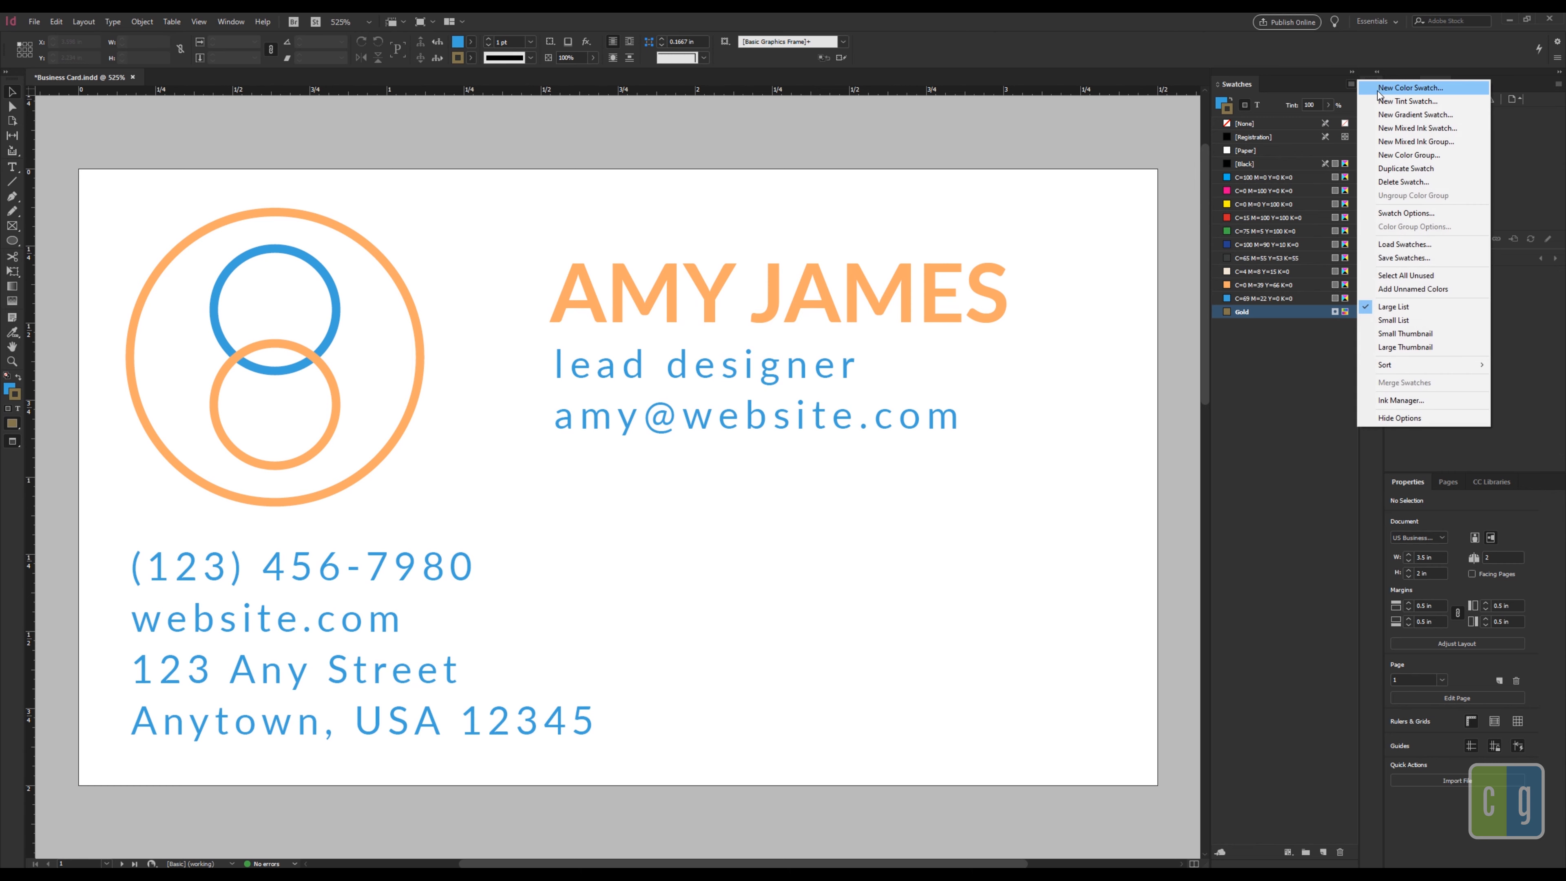
left_click(1390, 90)
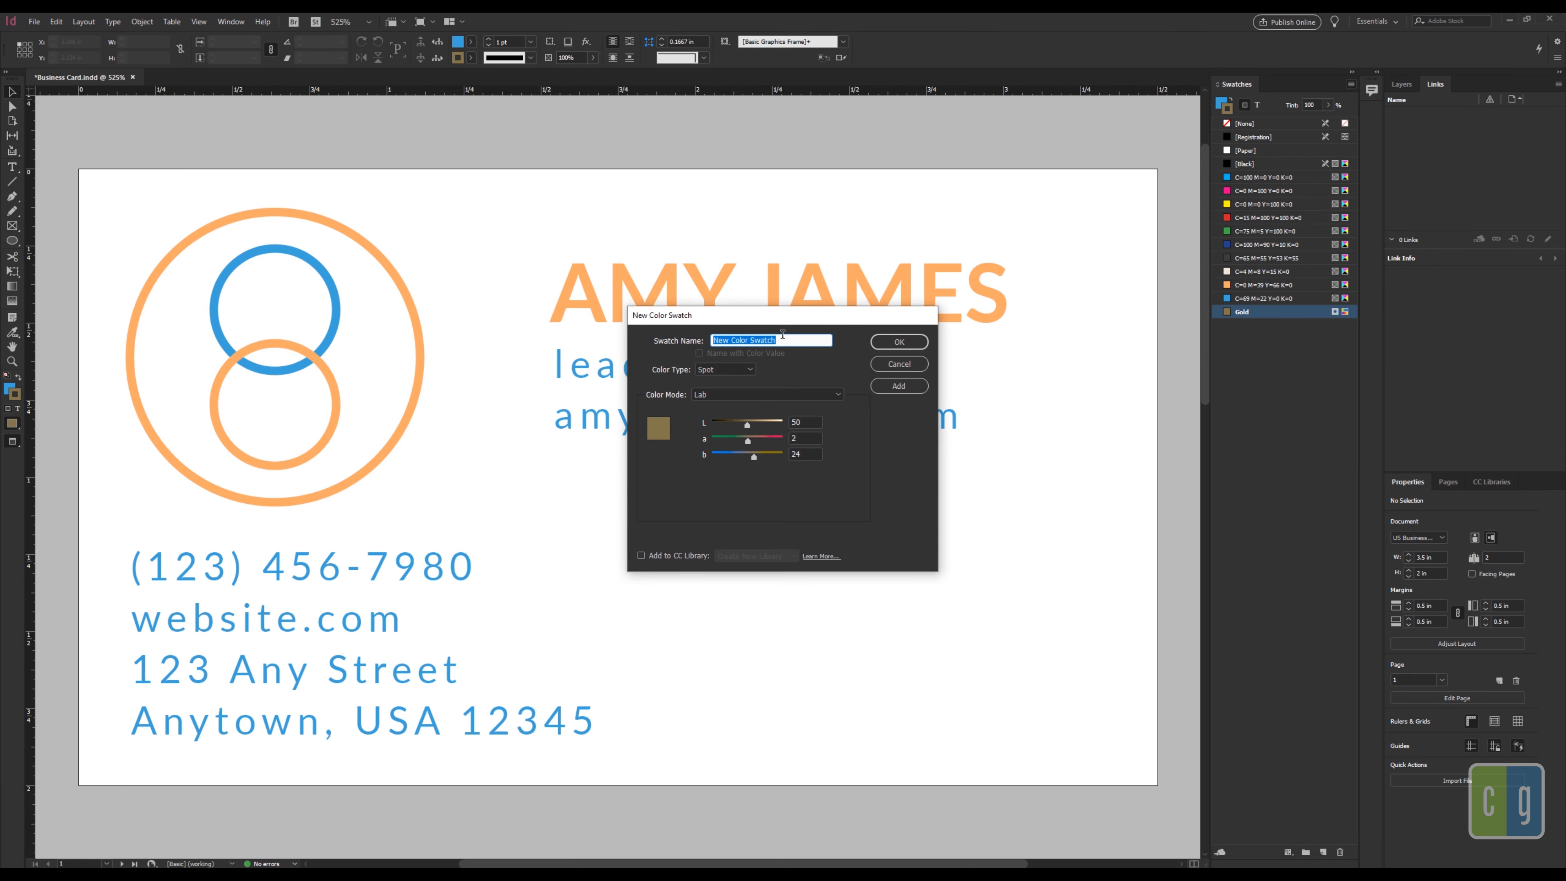
type("Silver")
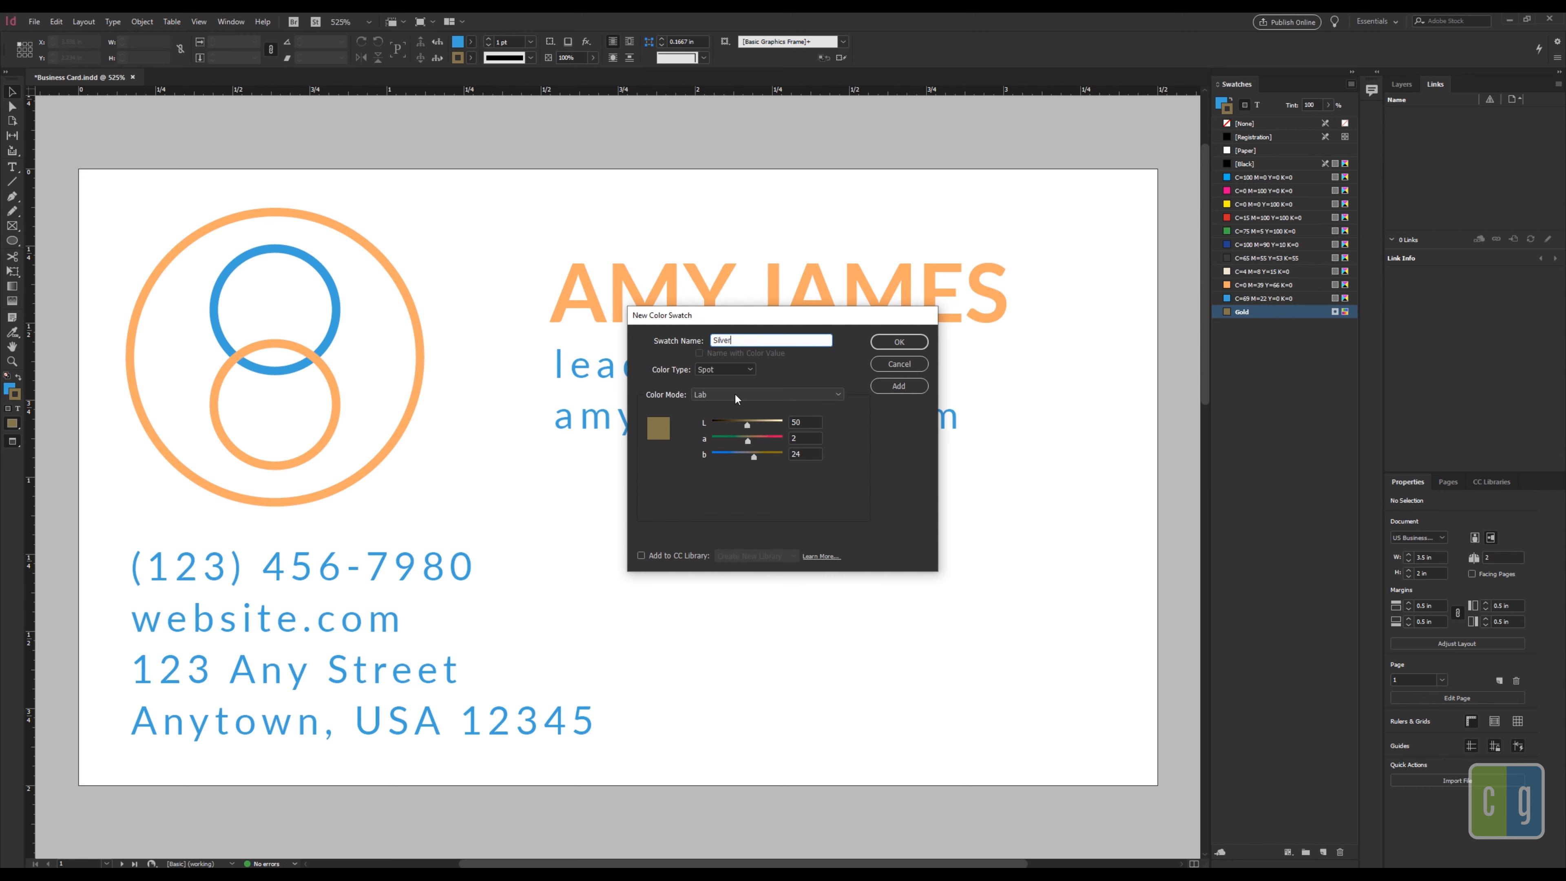
left_click(815, 421)
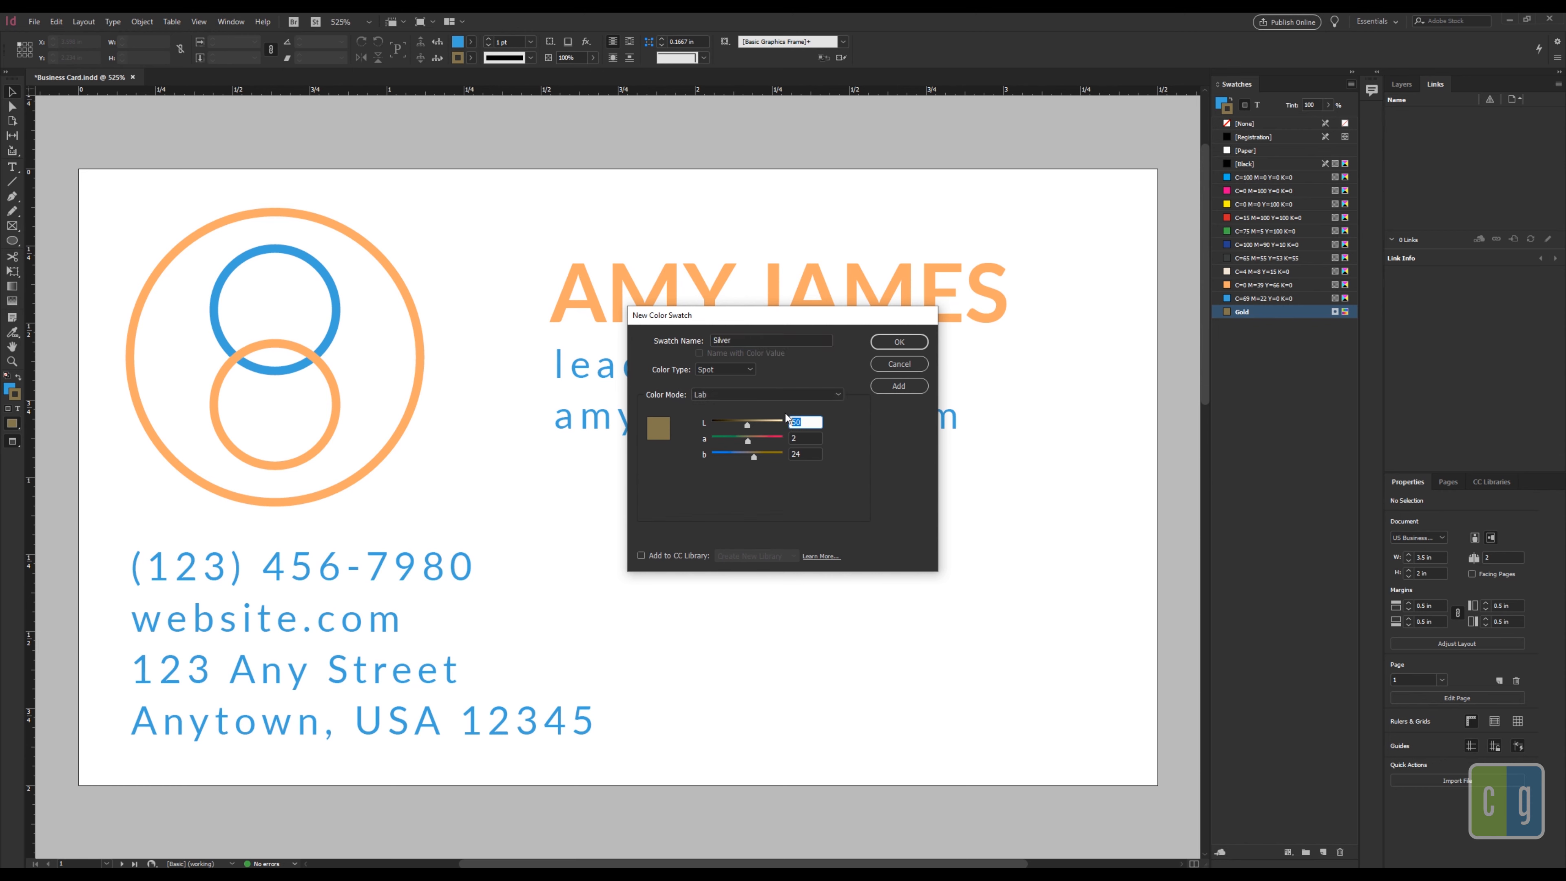
type("58")
key("Tab")
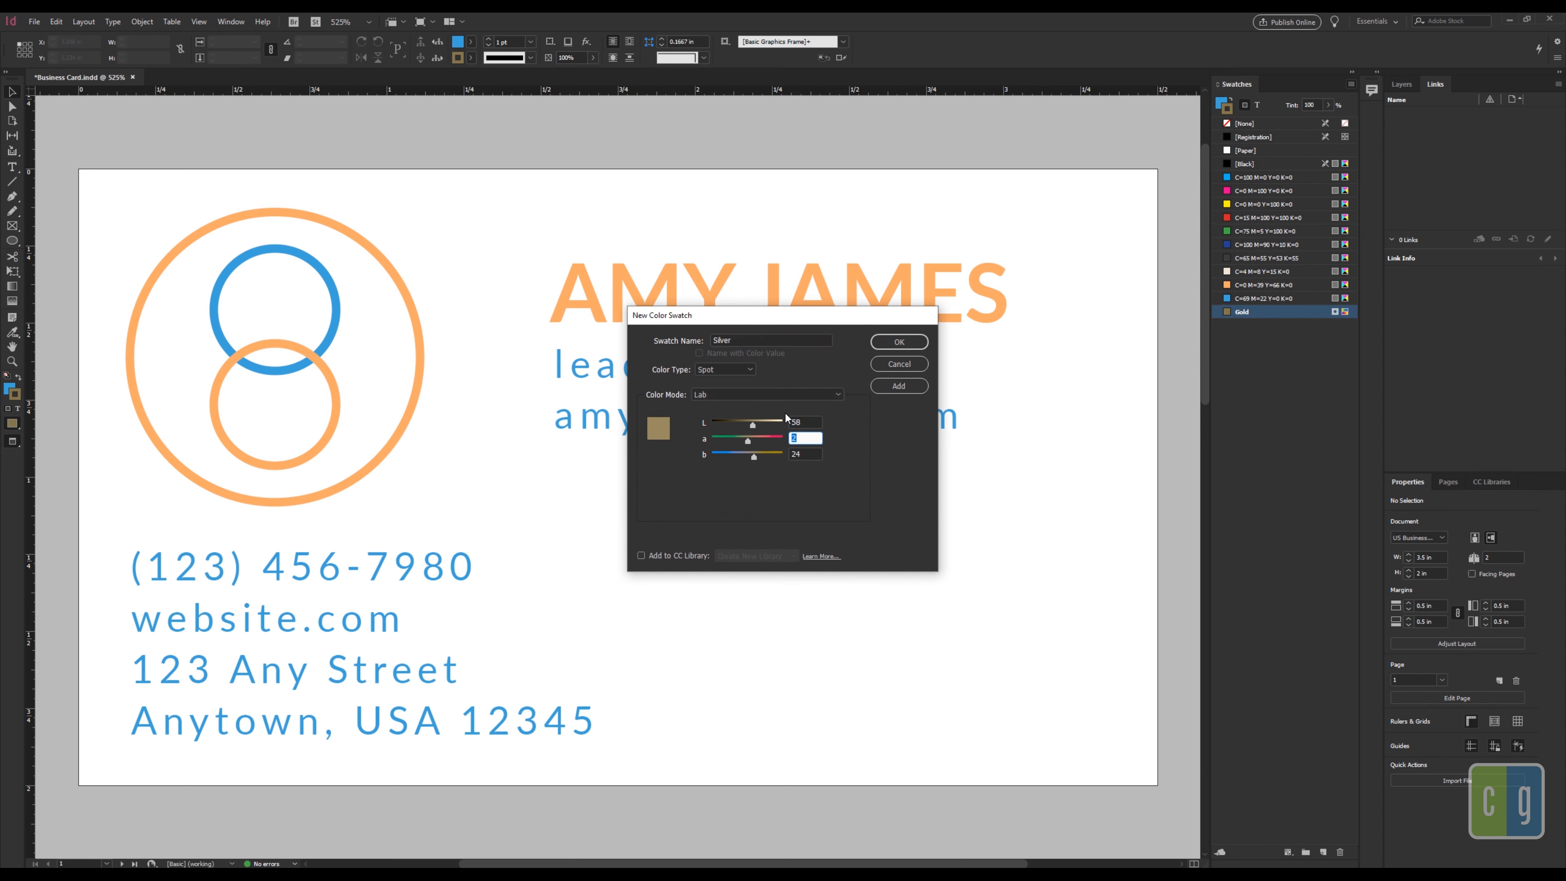
type("-1")
key("Tab")
type("-1")
left_click(899, 341)
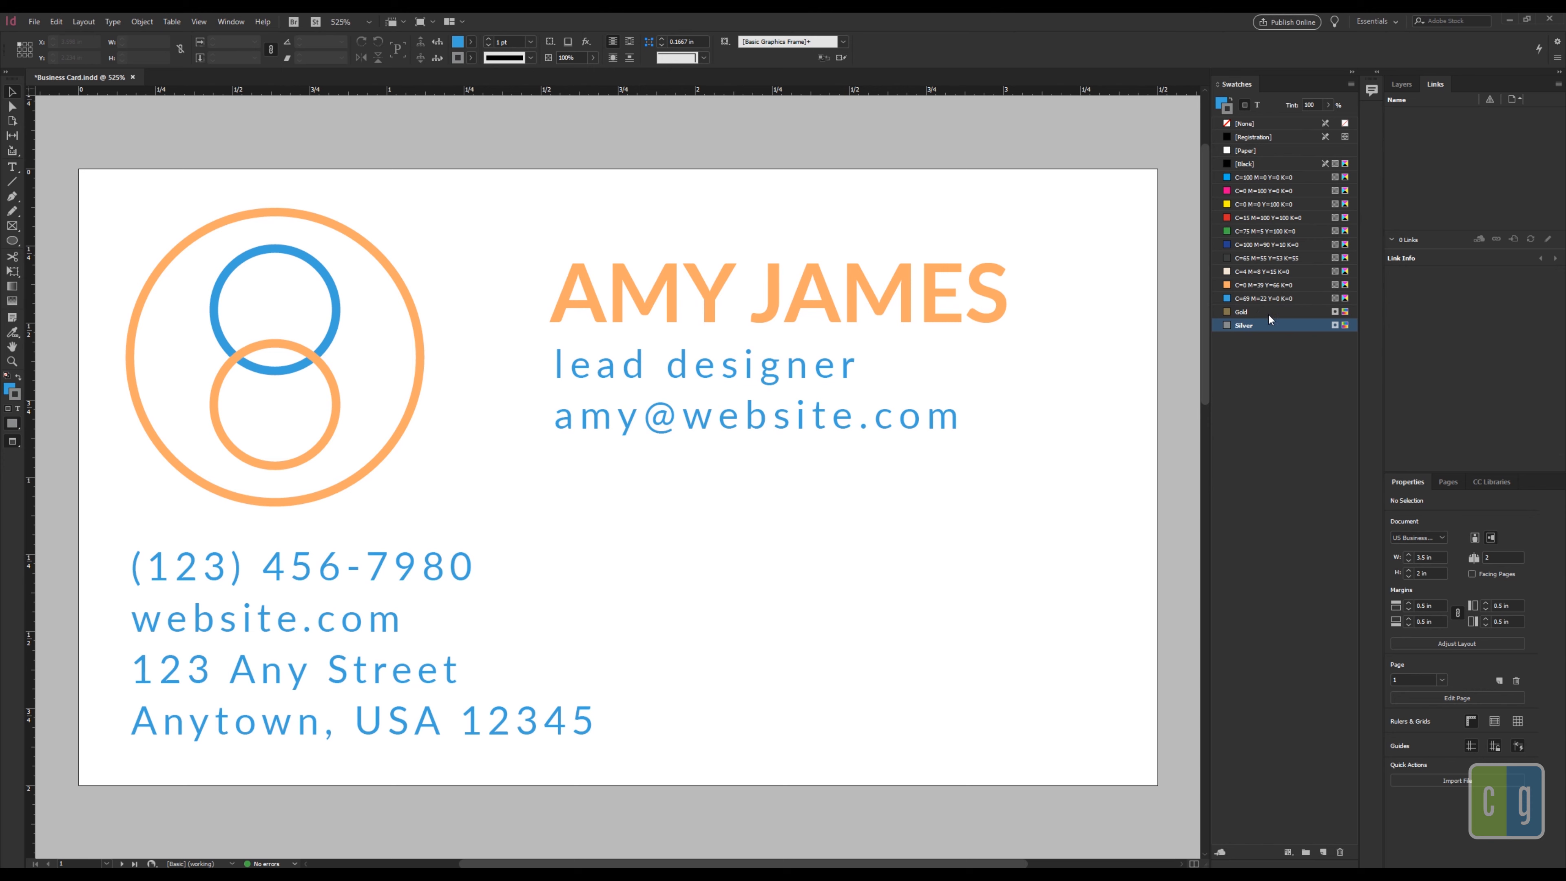
Step: Start a new swatch named Clear and switch its colour mode to CMYK
left_click(1350, 84)
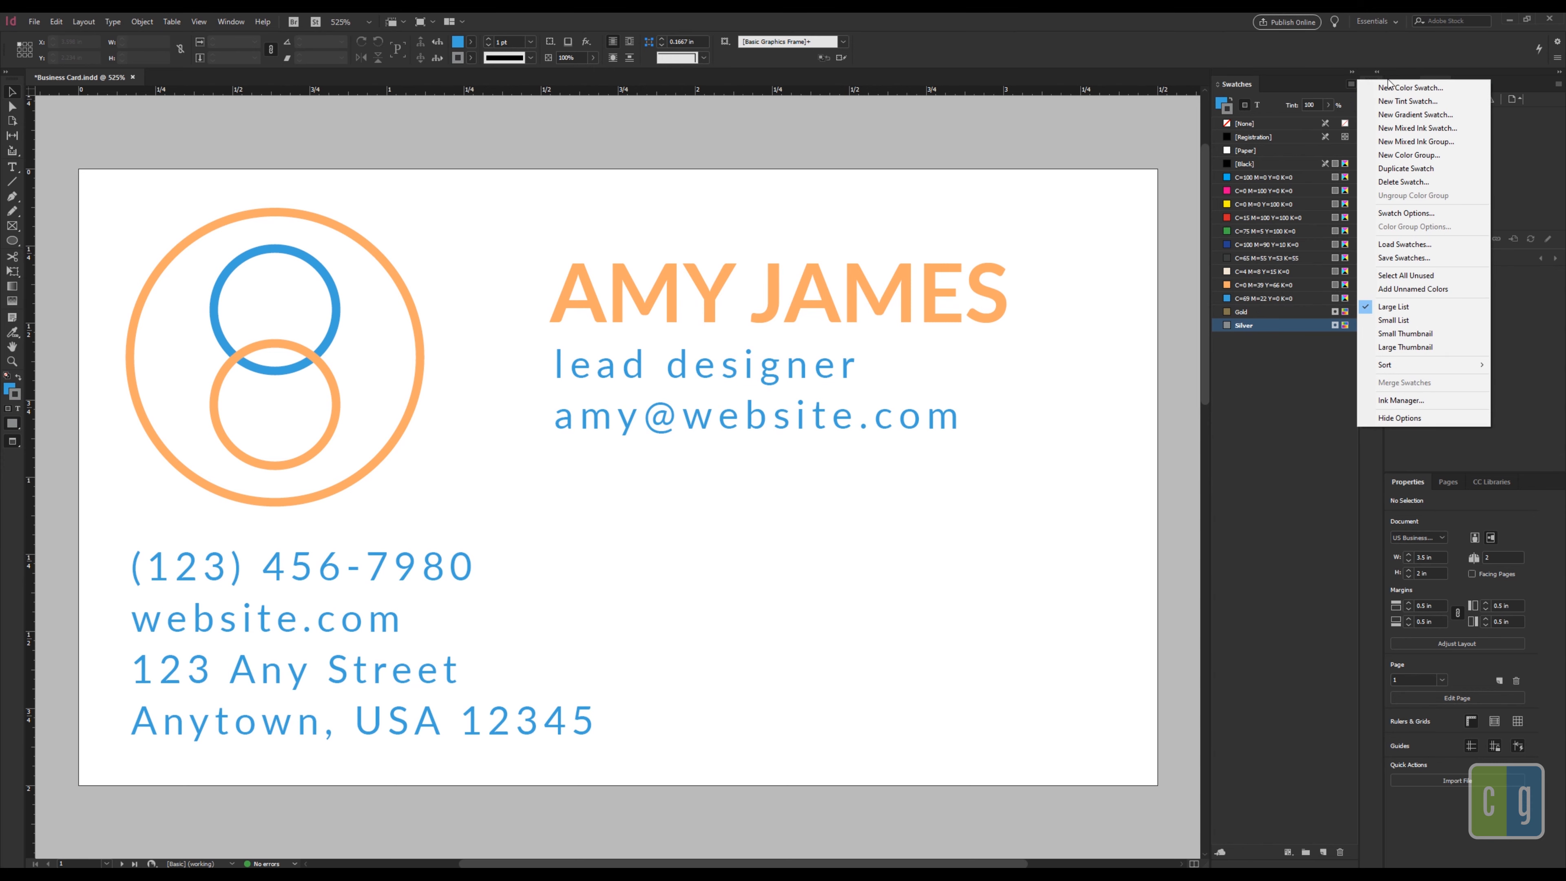
left_click(1388, 90)
type("Clear")
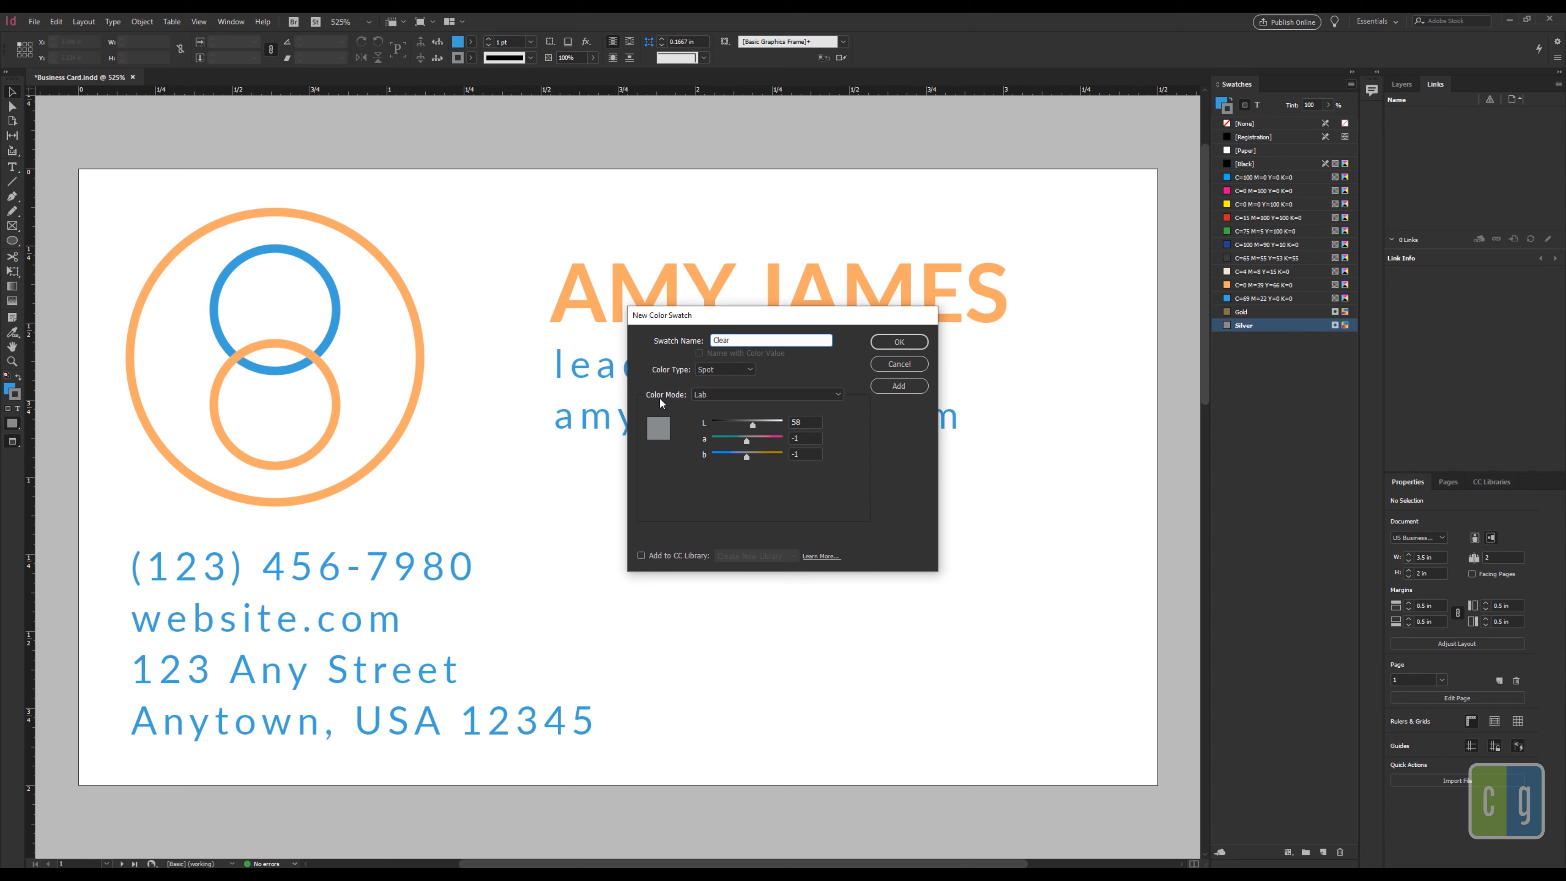
left_click(725, 396)
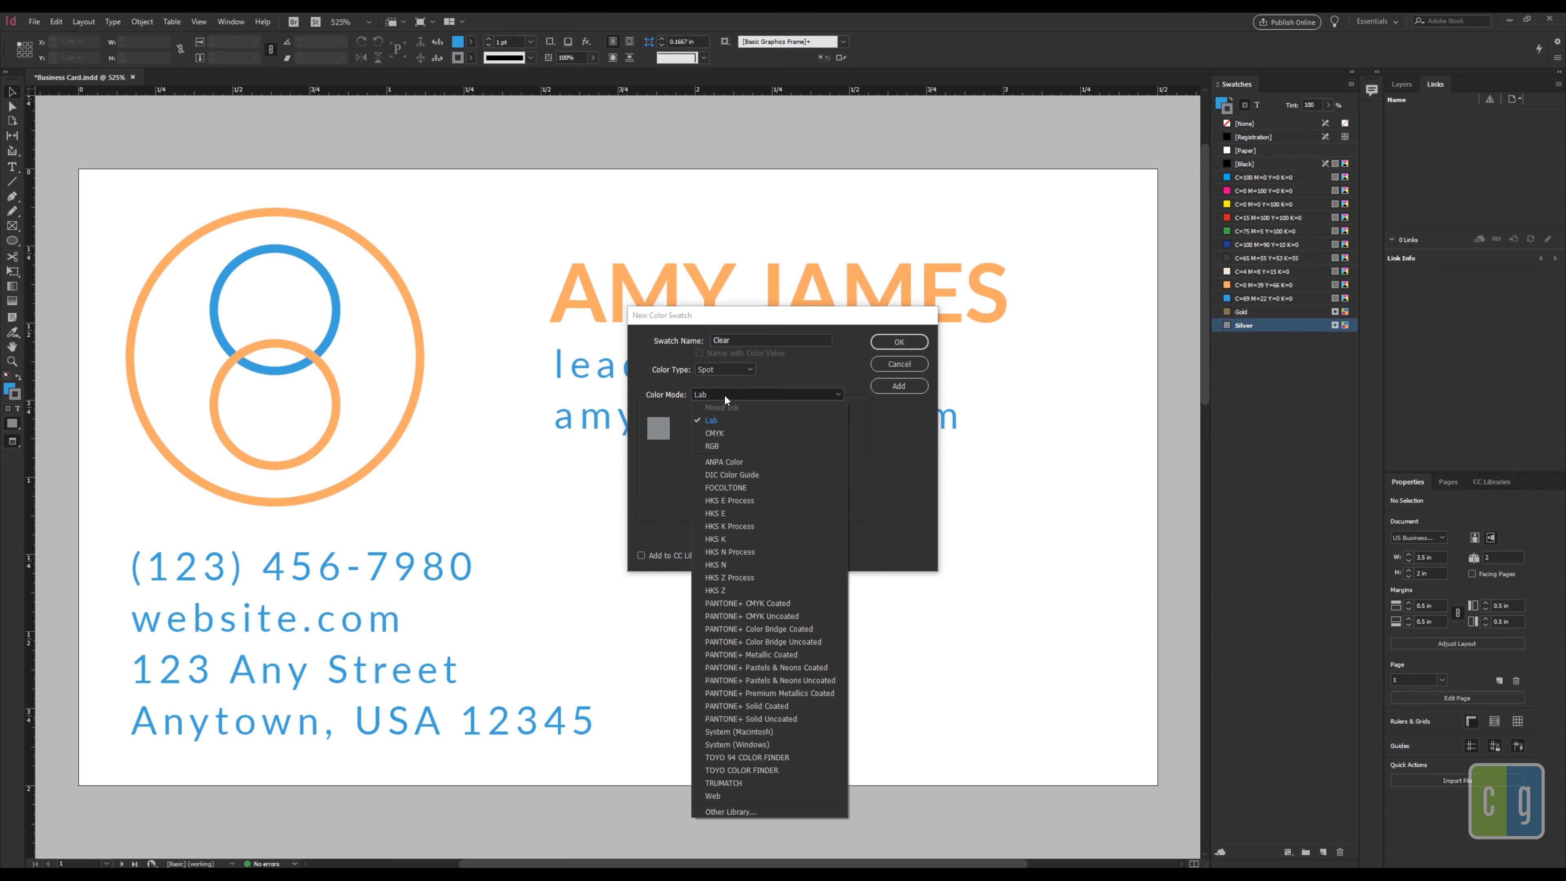
left_click(727, 434)
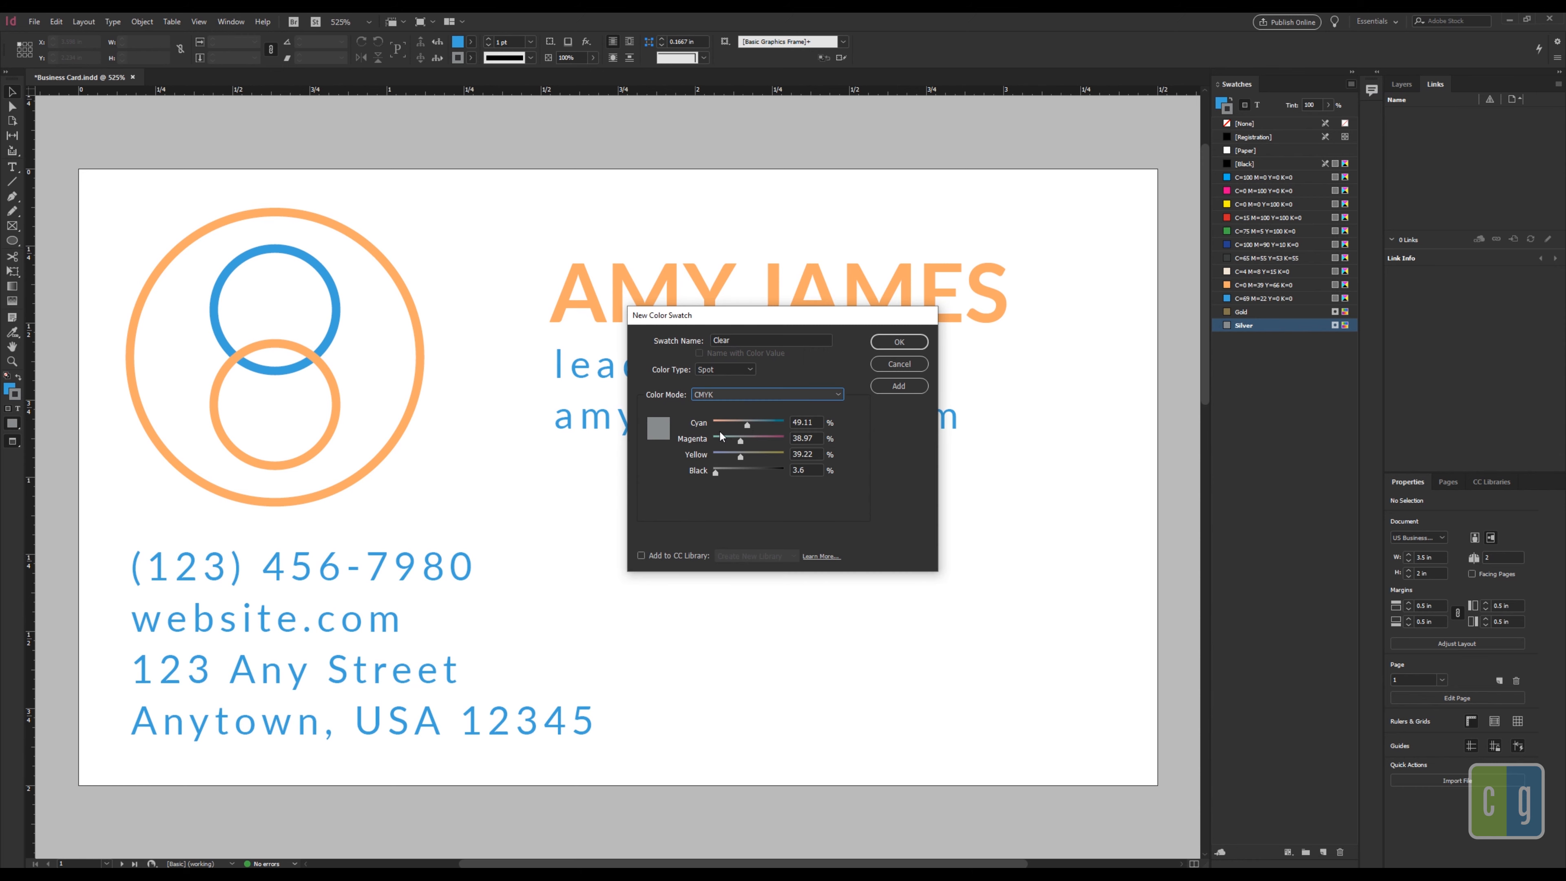
Step: Enter C0 M100 Y0 K0 and add the Clear spot swatch
double_click(814, 422)
type("0")
key("Tab")
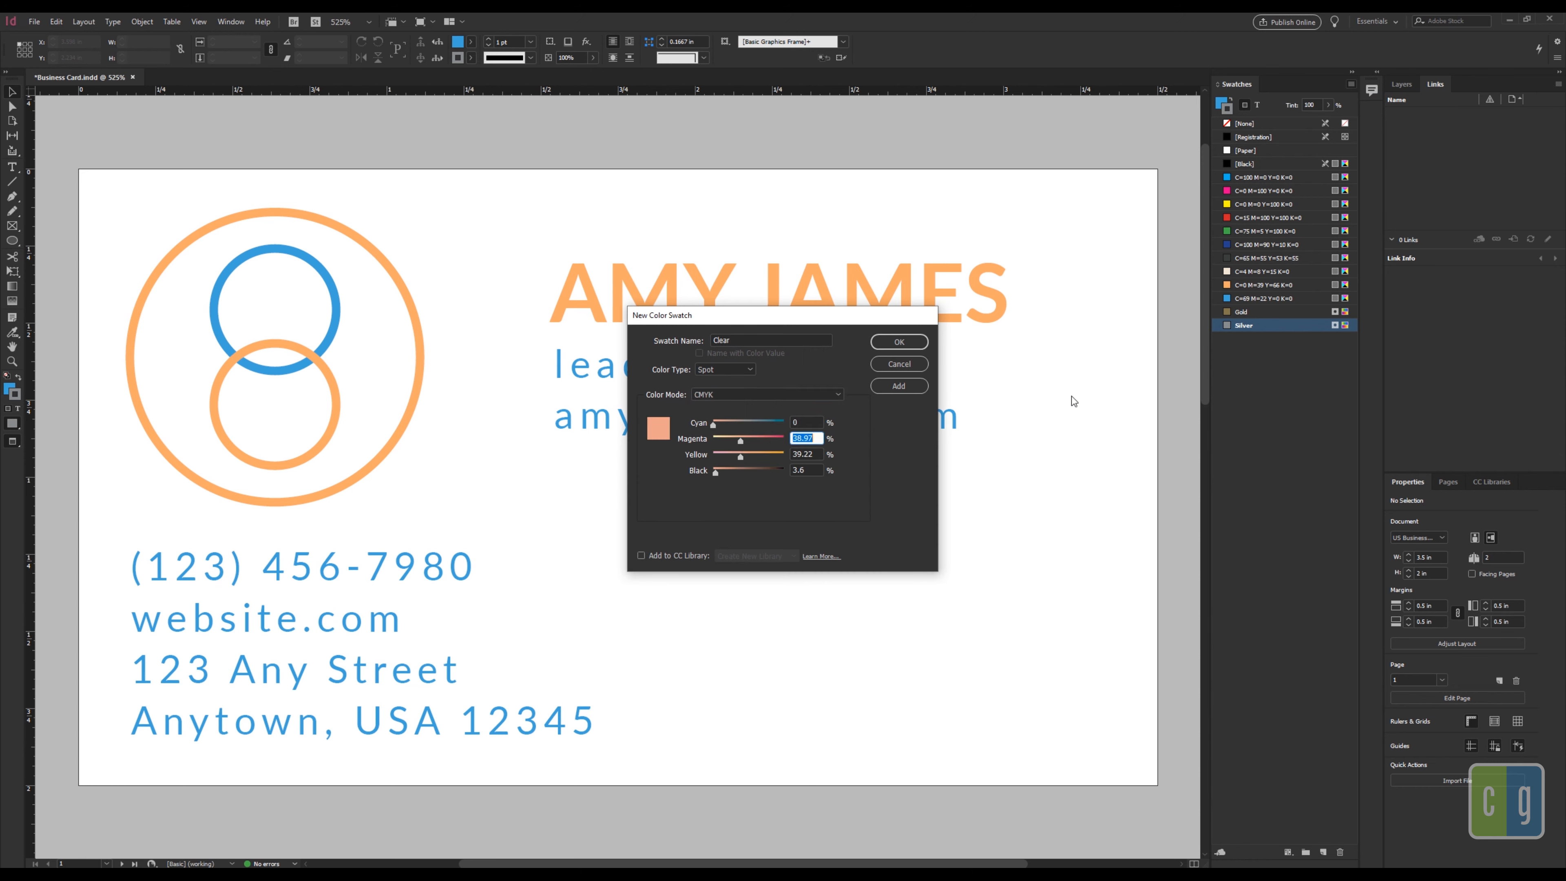
type("100")
key("Tab")
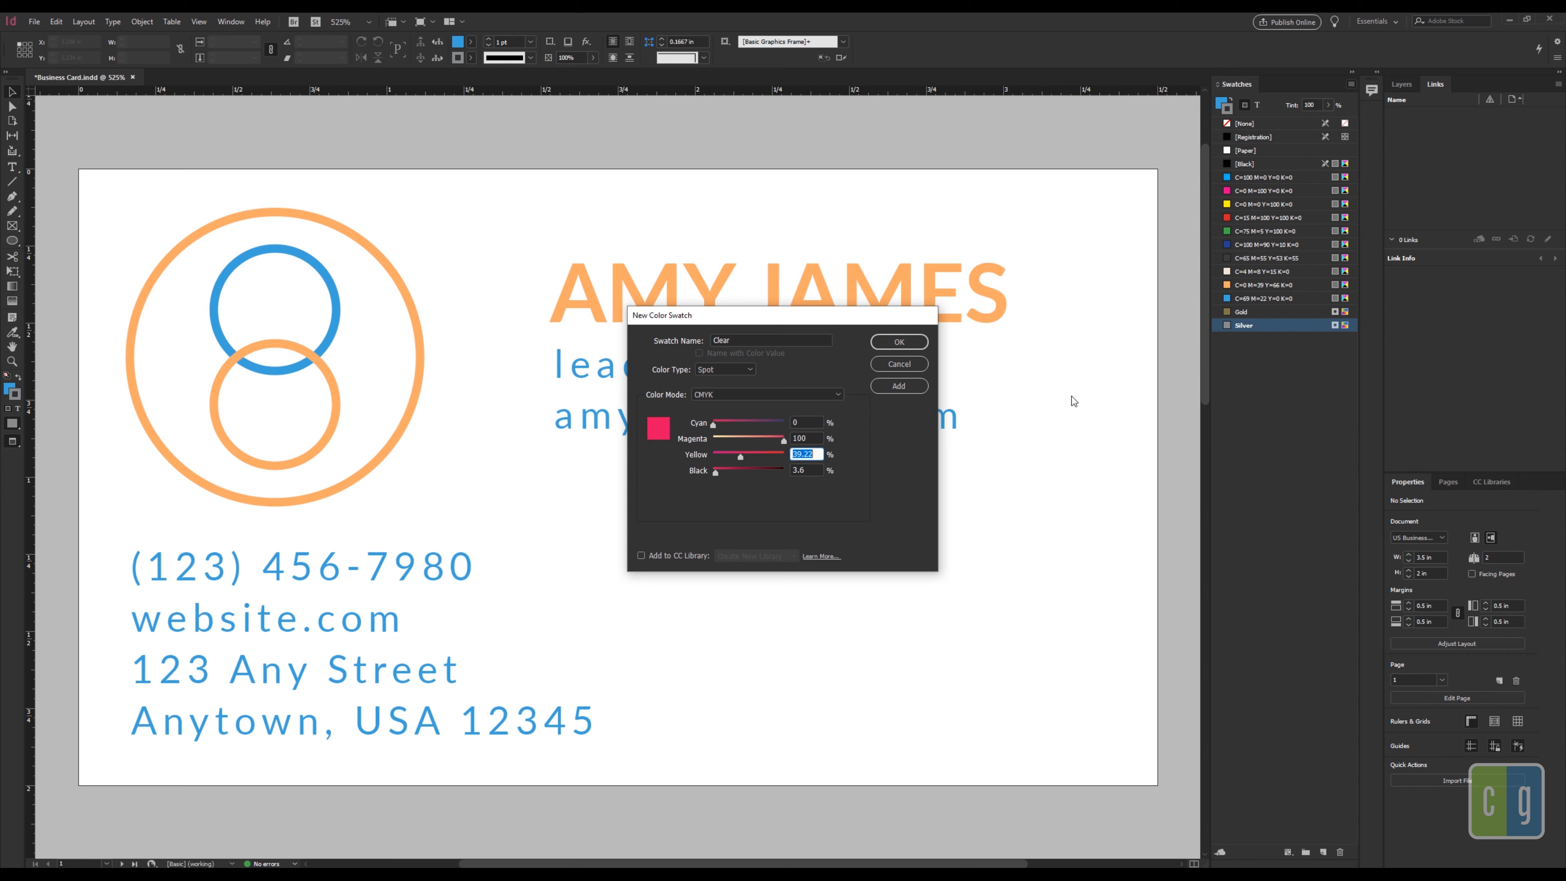
type("0")
key("Tab")
type("0")
left_click(895, 343)
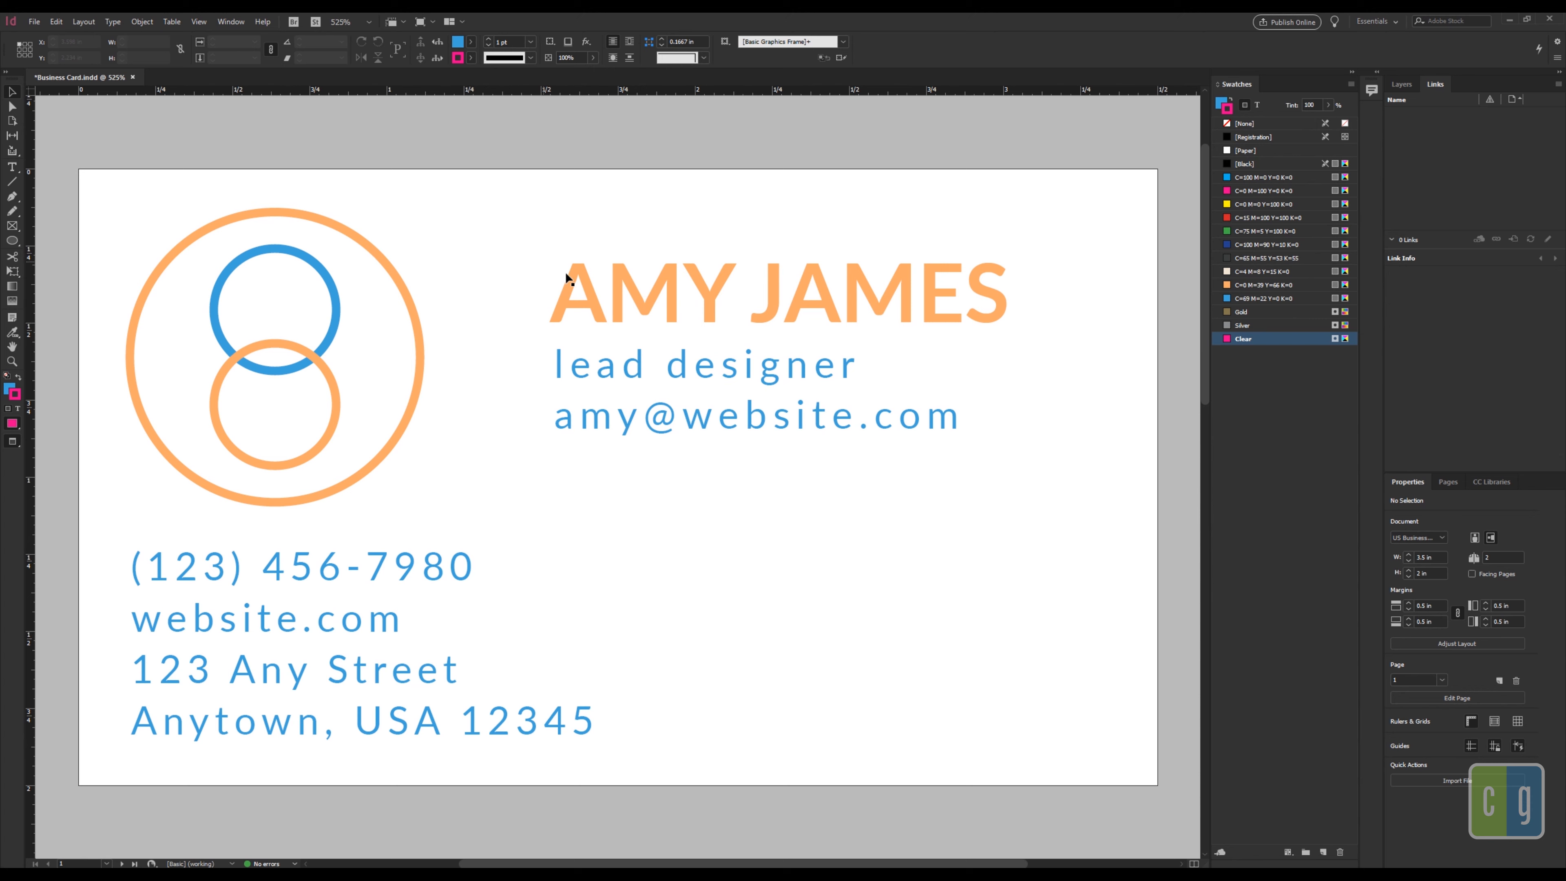
left_click(589, 288)
double_click(562, 290)
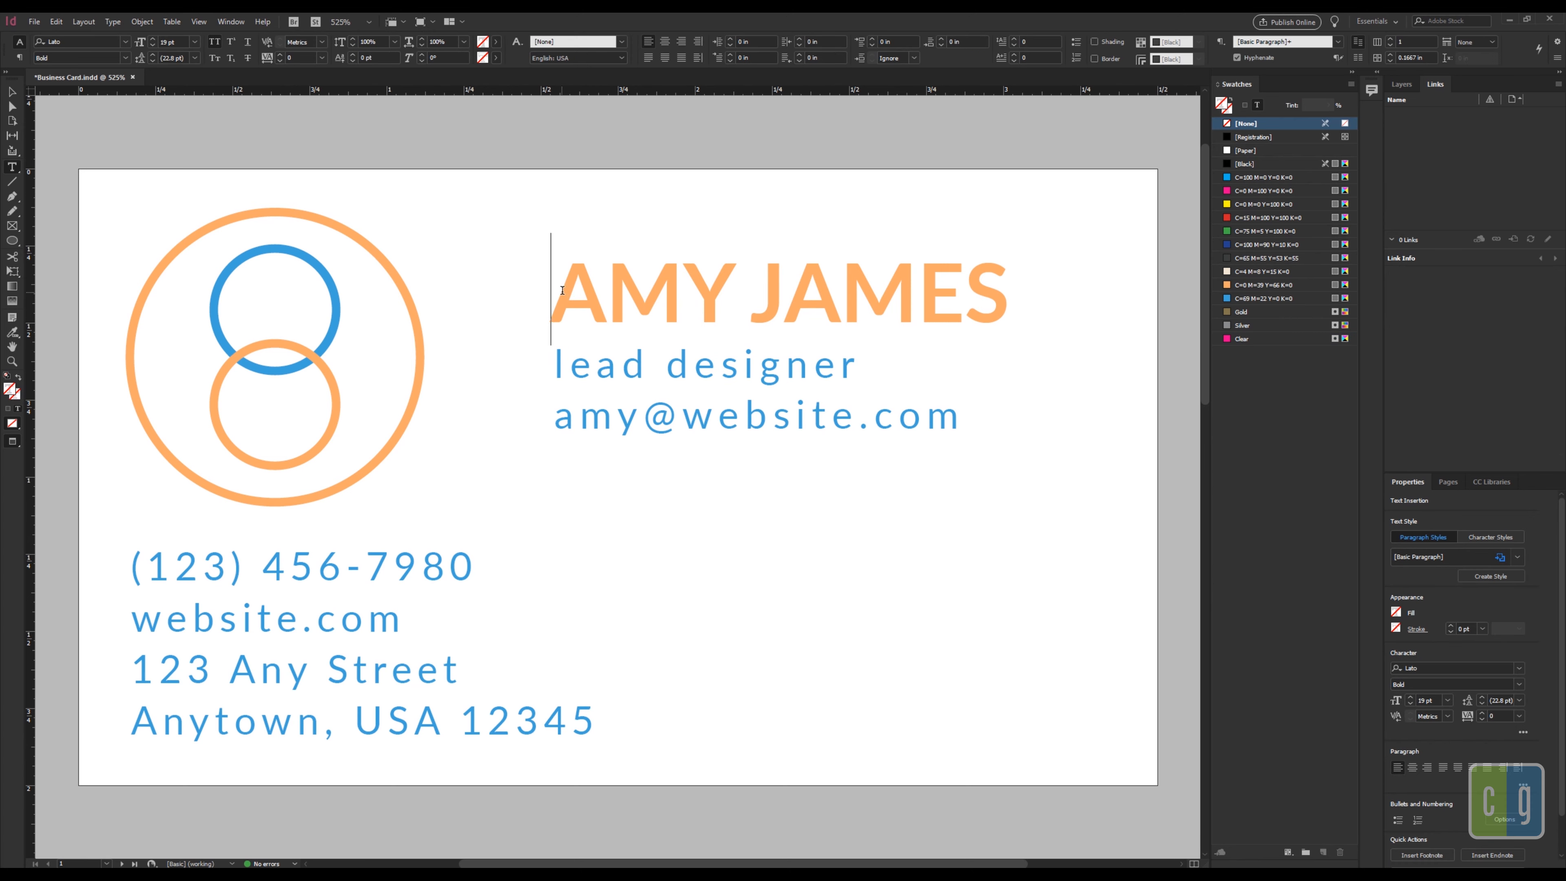
left_click_drag(562, 290, 1042, 308)
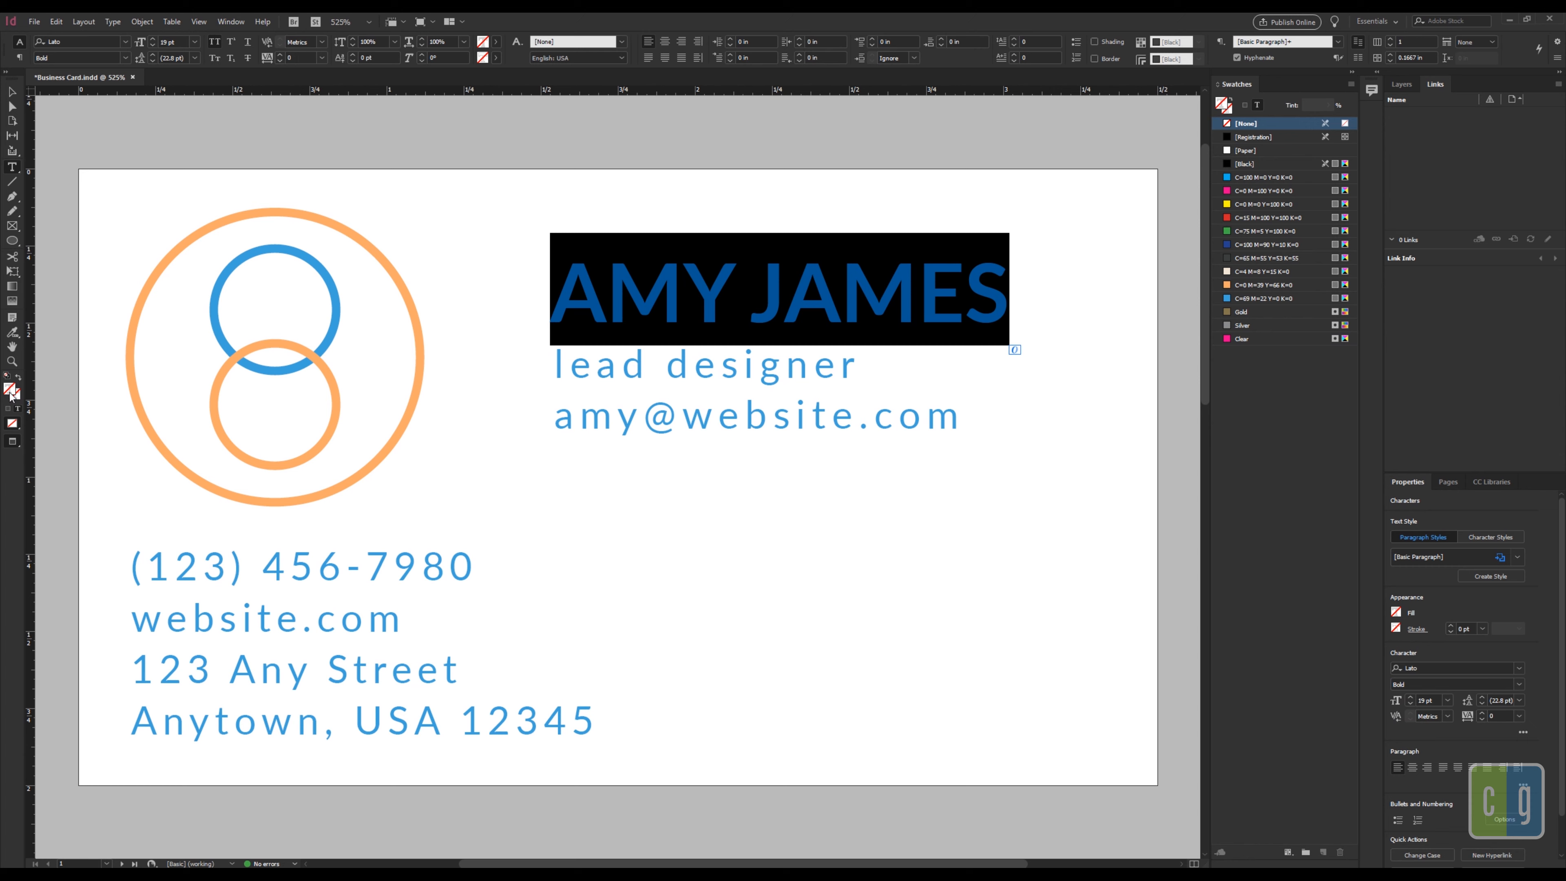
left_click(1285, 311)
left_click(17, 92)
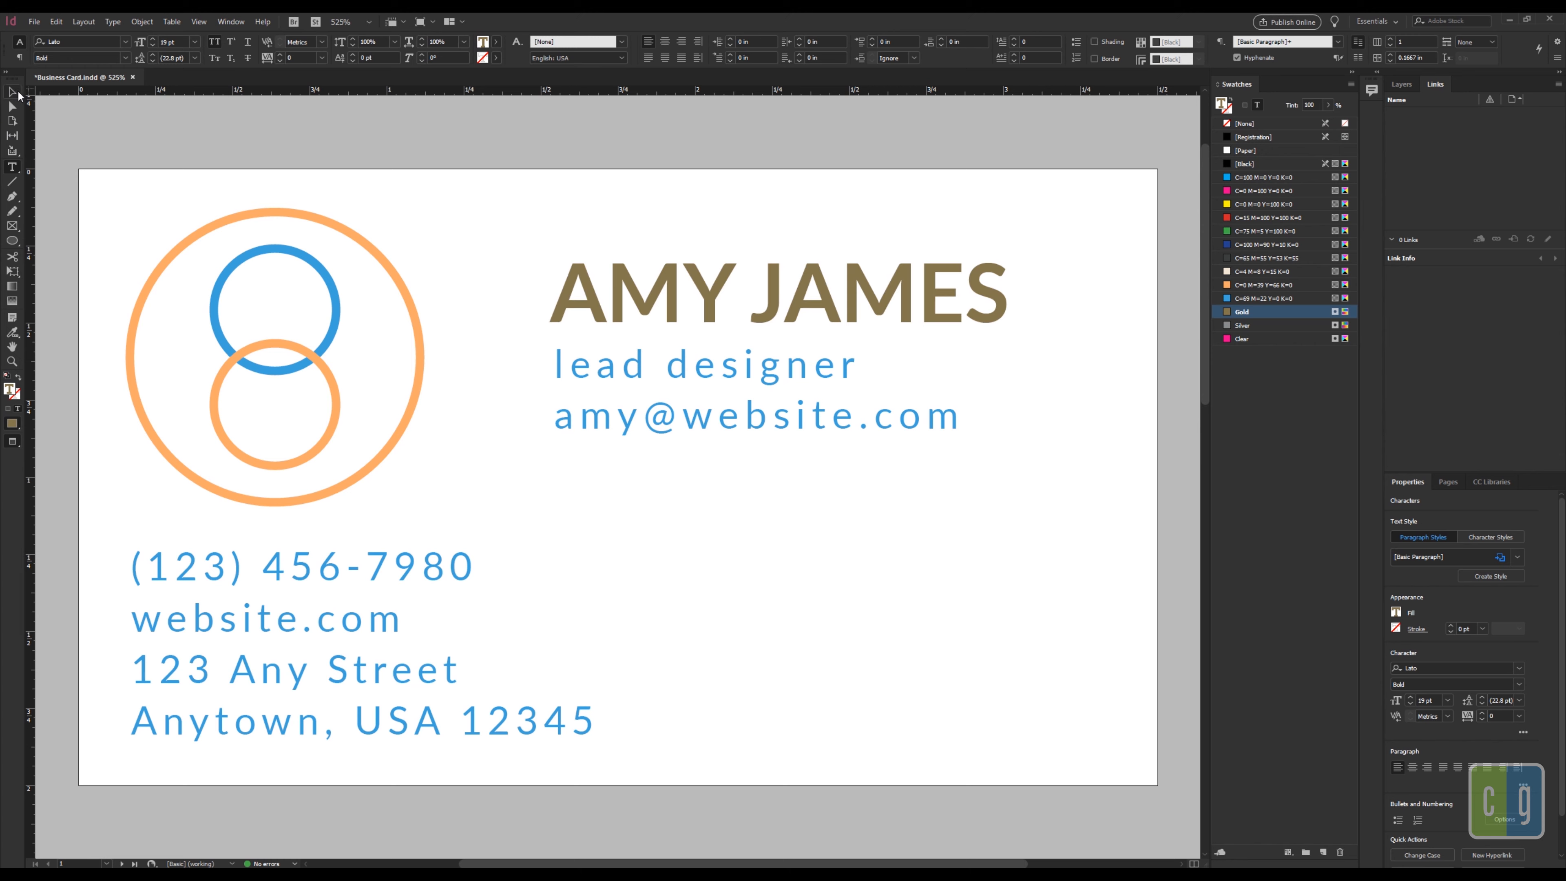
left_click(603, 312)
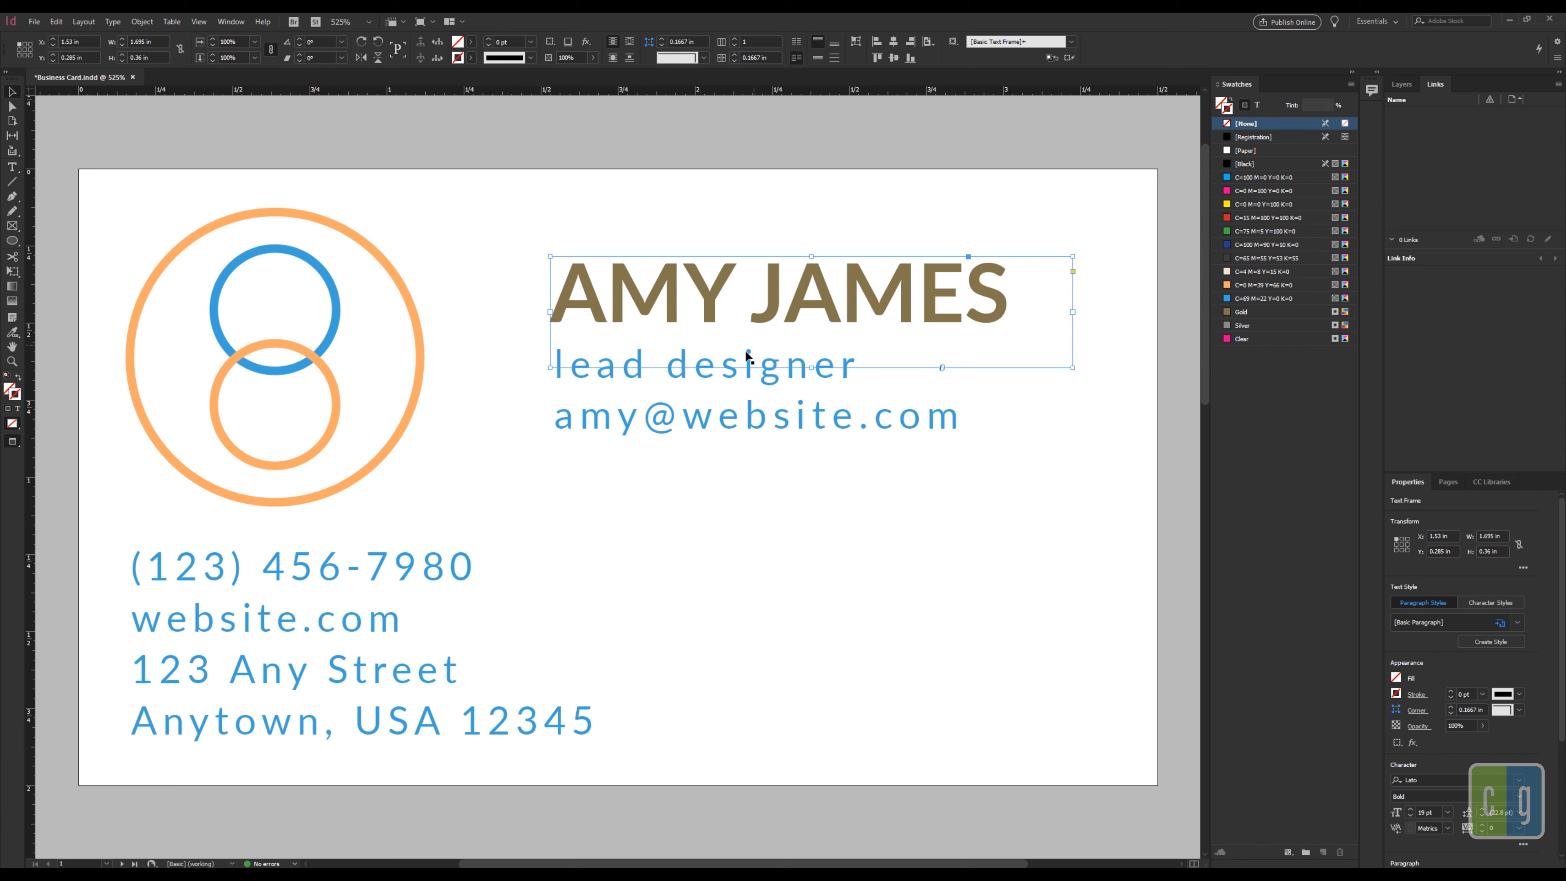
Step: Stroke the logo's outer ring and lower orange circle with Gold, then deselect
left_click(415, 398)
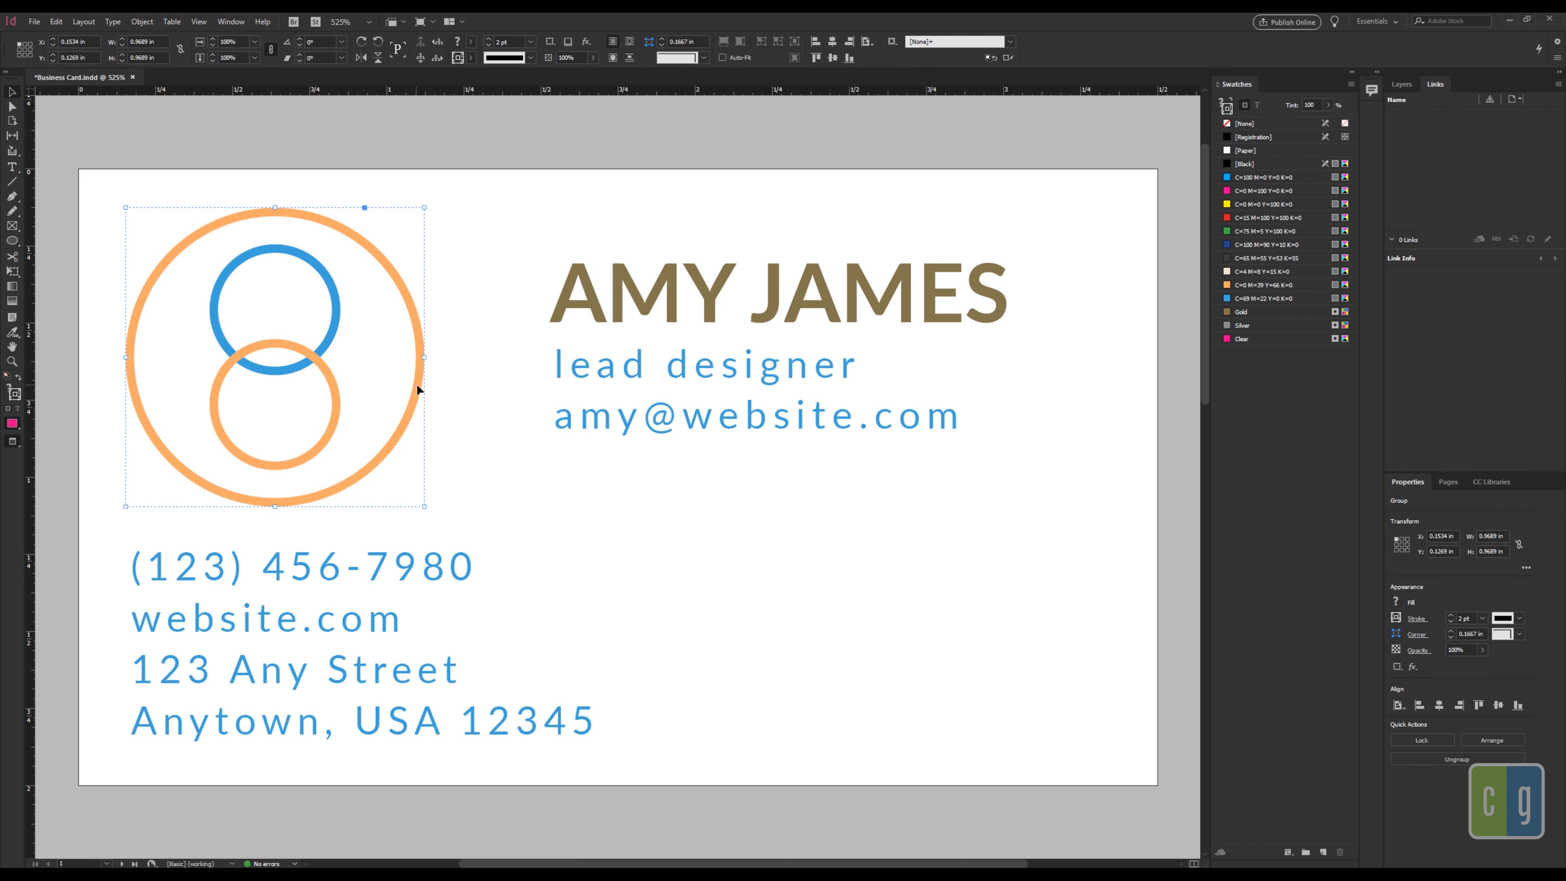
double_click(415, 385)
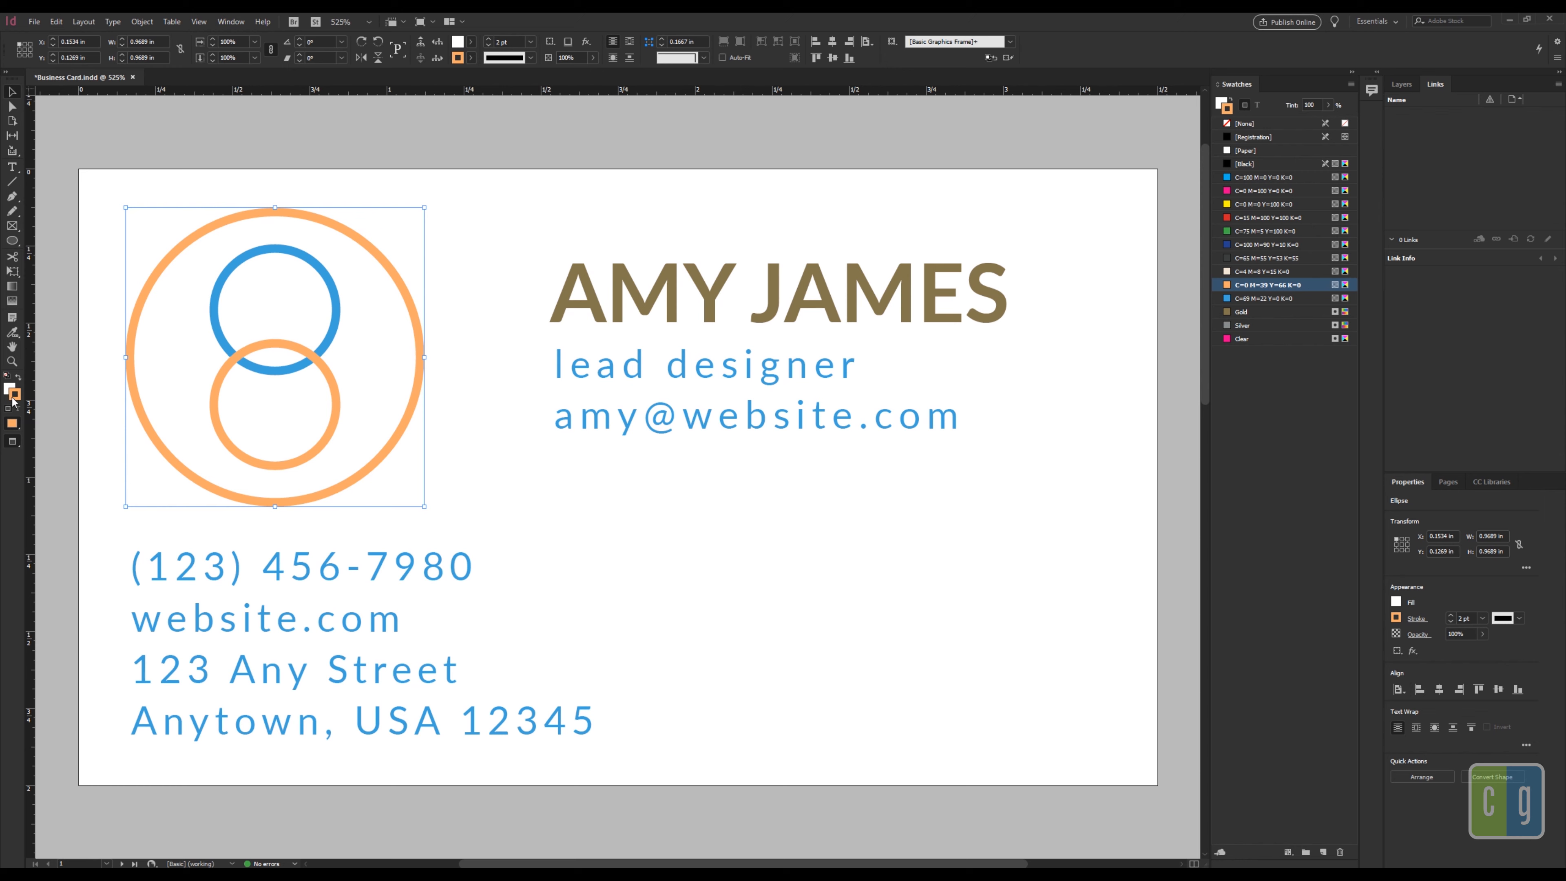
left_click(1241, 312)
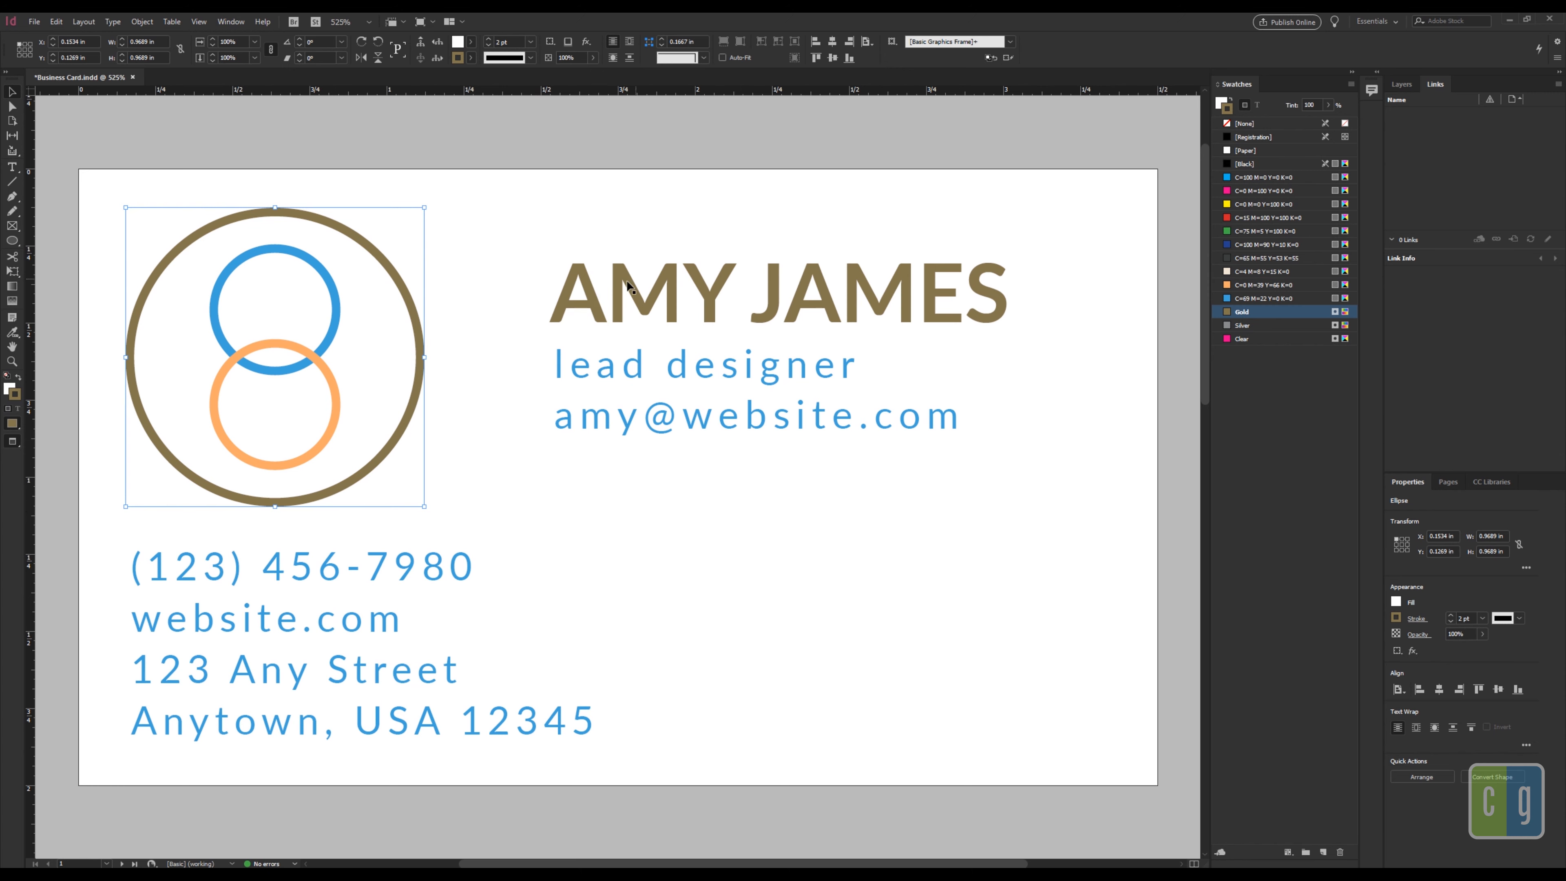
left_click(519, 445)
left_click(343, 419)
double_click(334, 418)
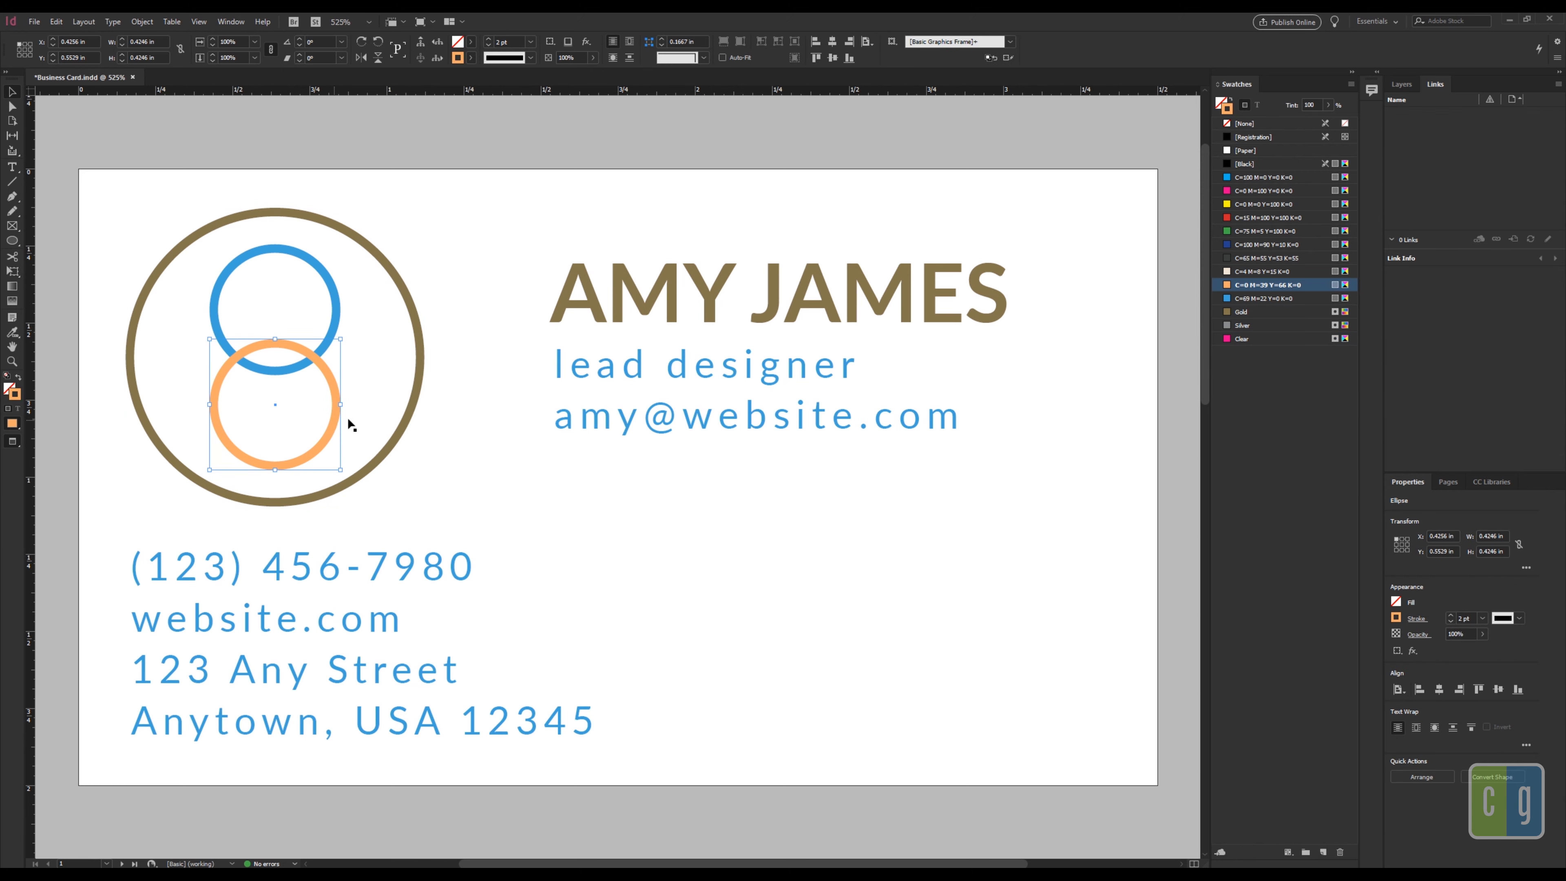
left_click(1239, 316)
left_click(731, 587)
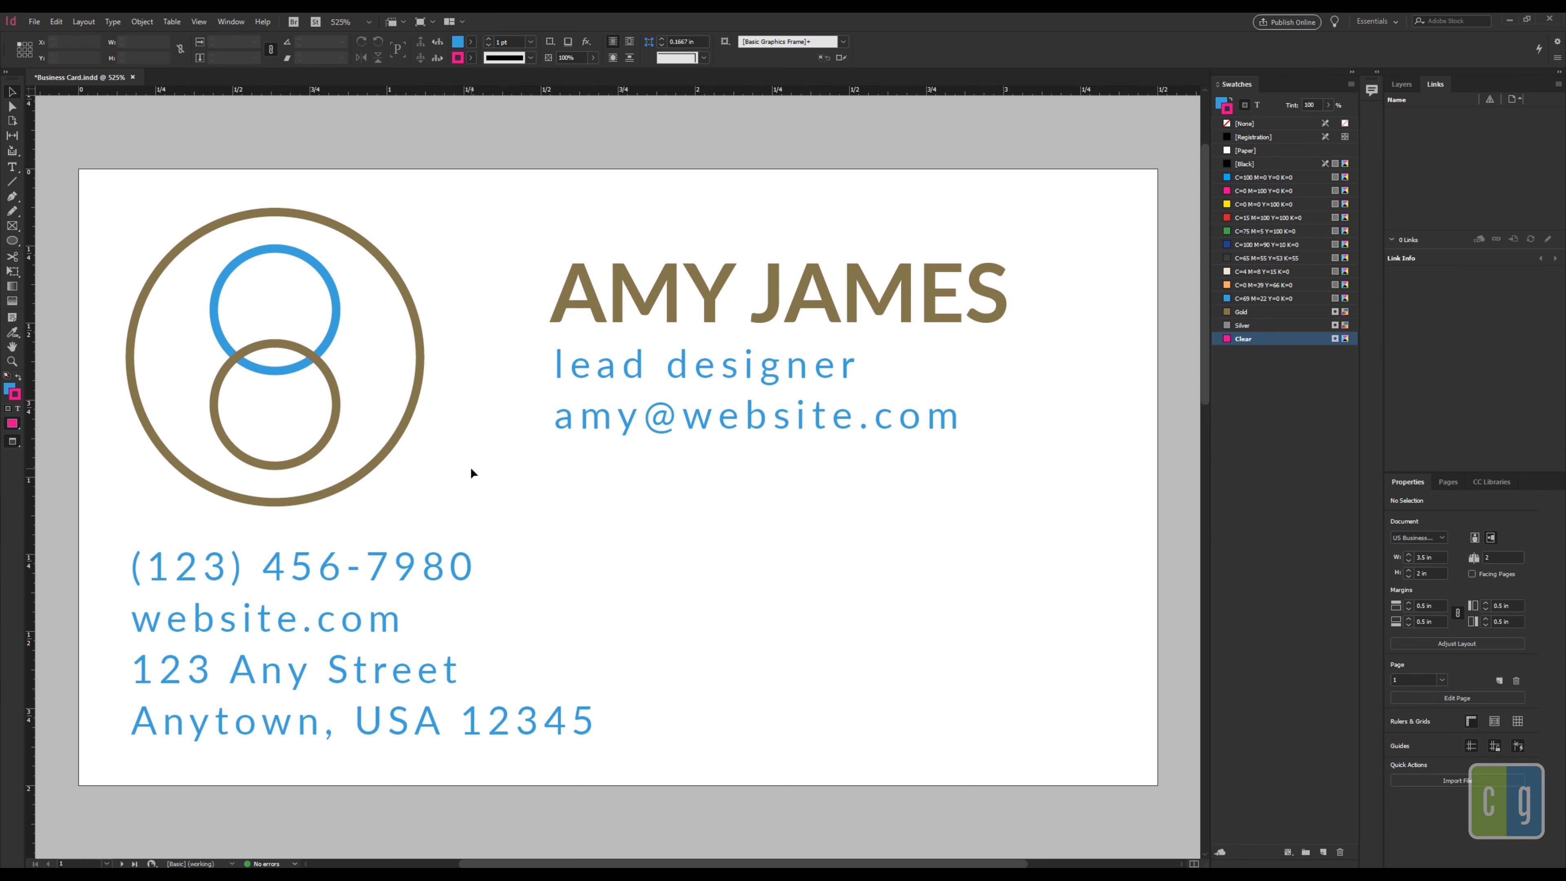
Step: Scroll down to page 2, the blue back side of the card
scroll(475, 478, "down", 10)
scroll(475, 481, "down", 5)
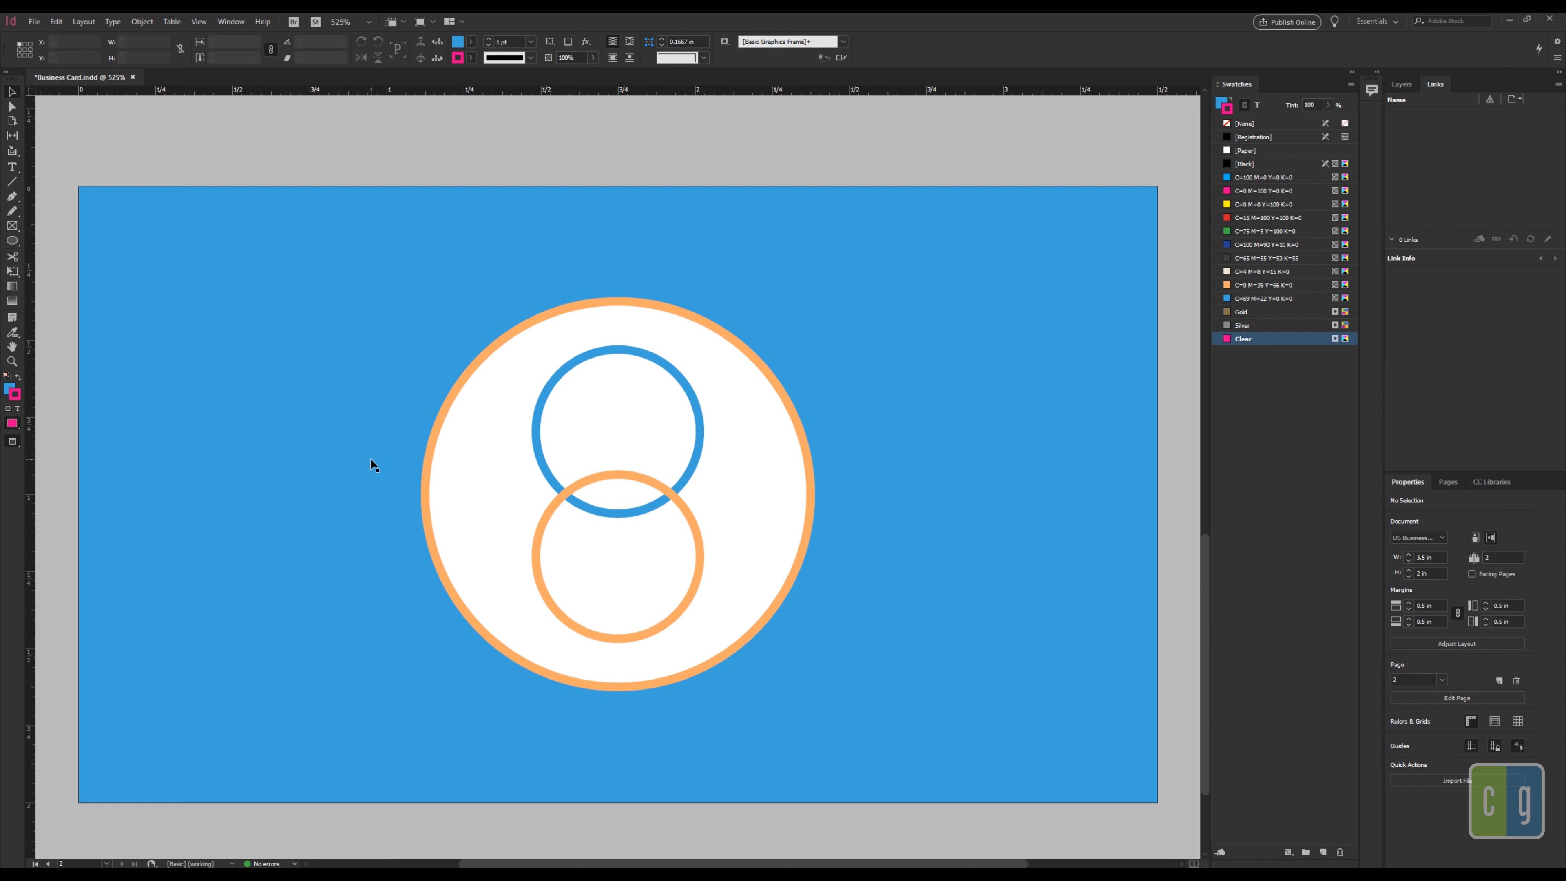
Step: Fill the card back's background rectangle with the Silver swatch
left_click(274, 395)
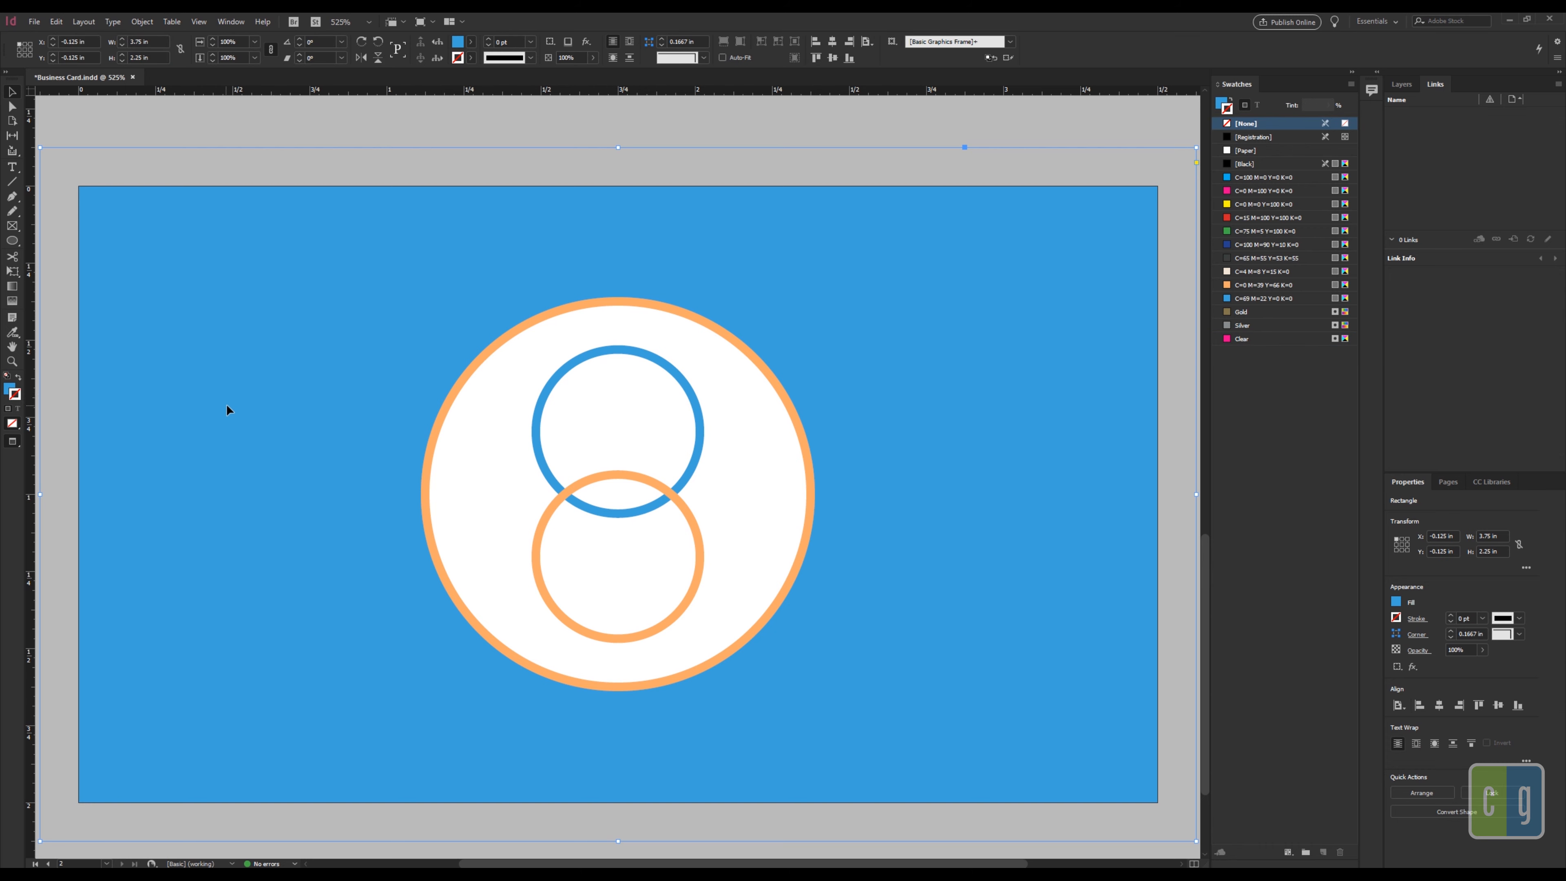
left_click(7, 391)
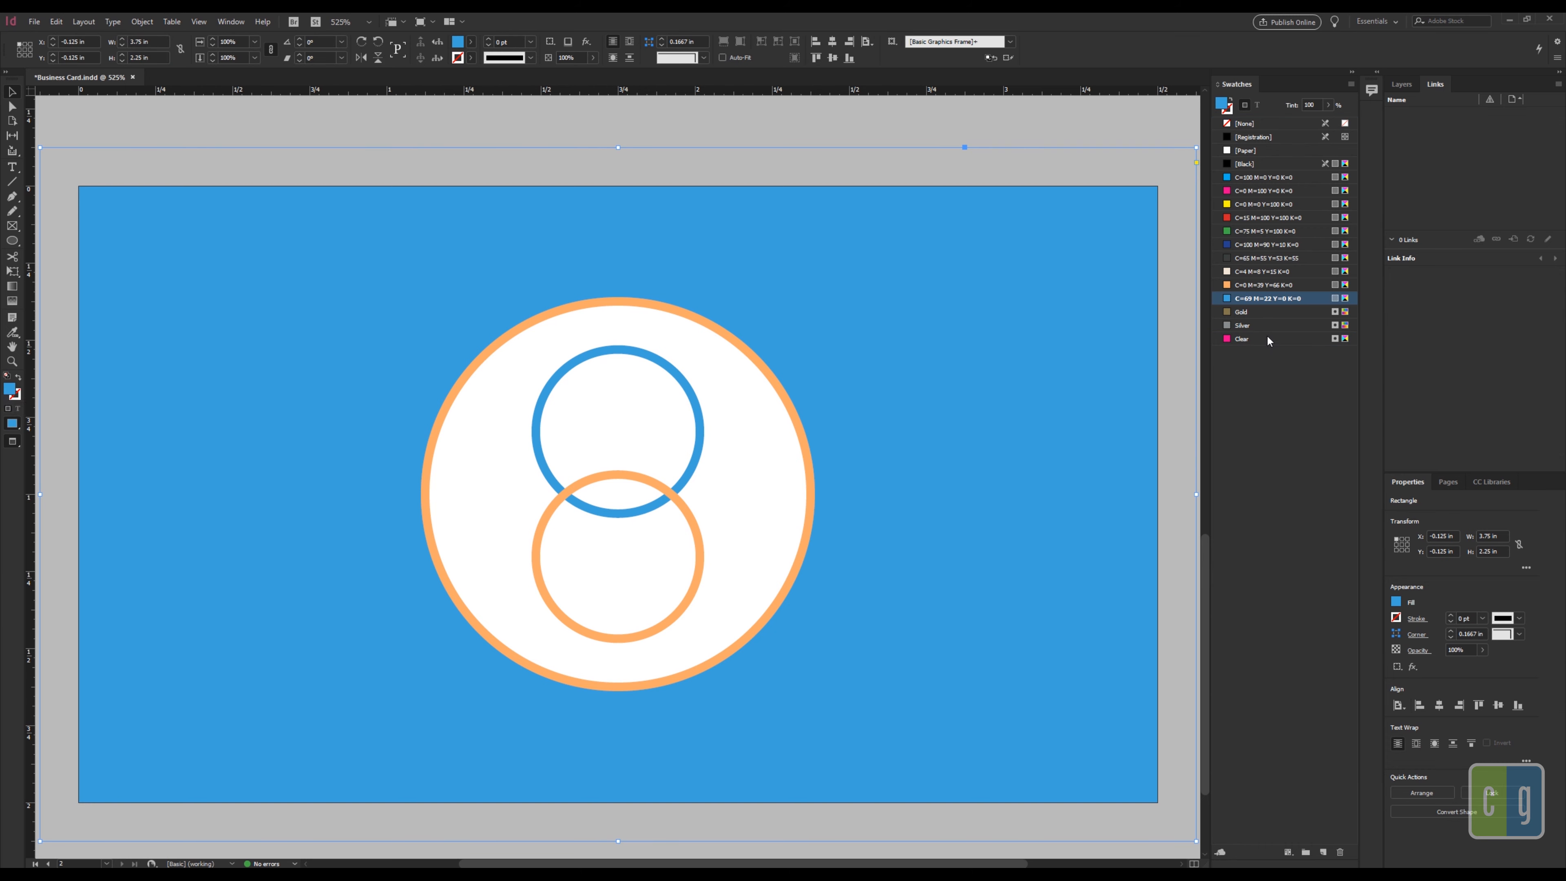
left_click(1255, 327)
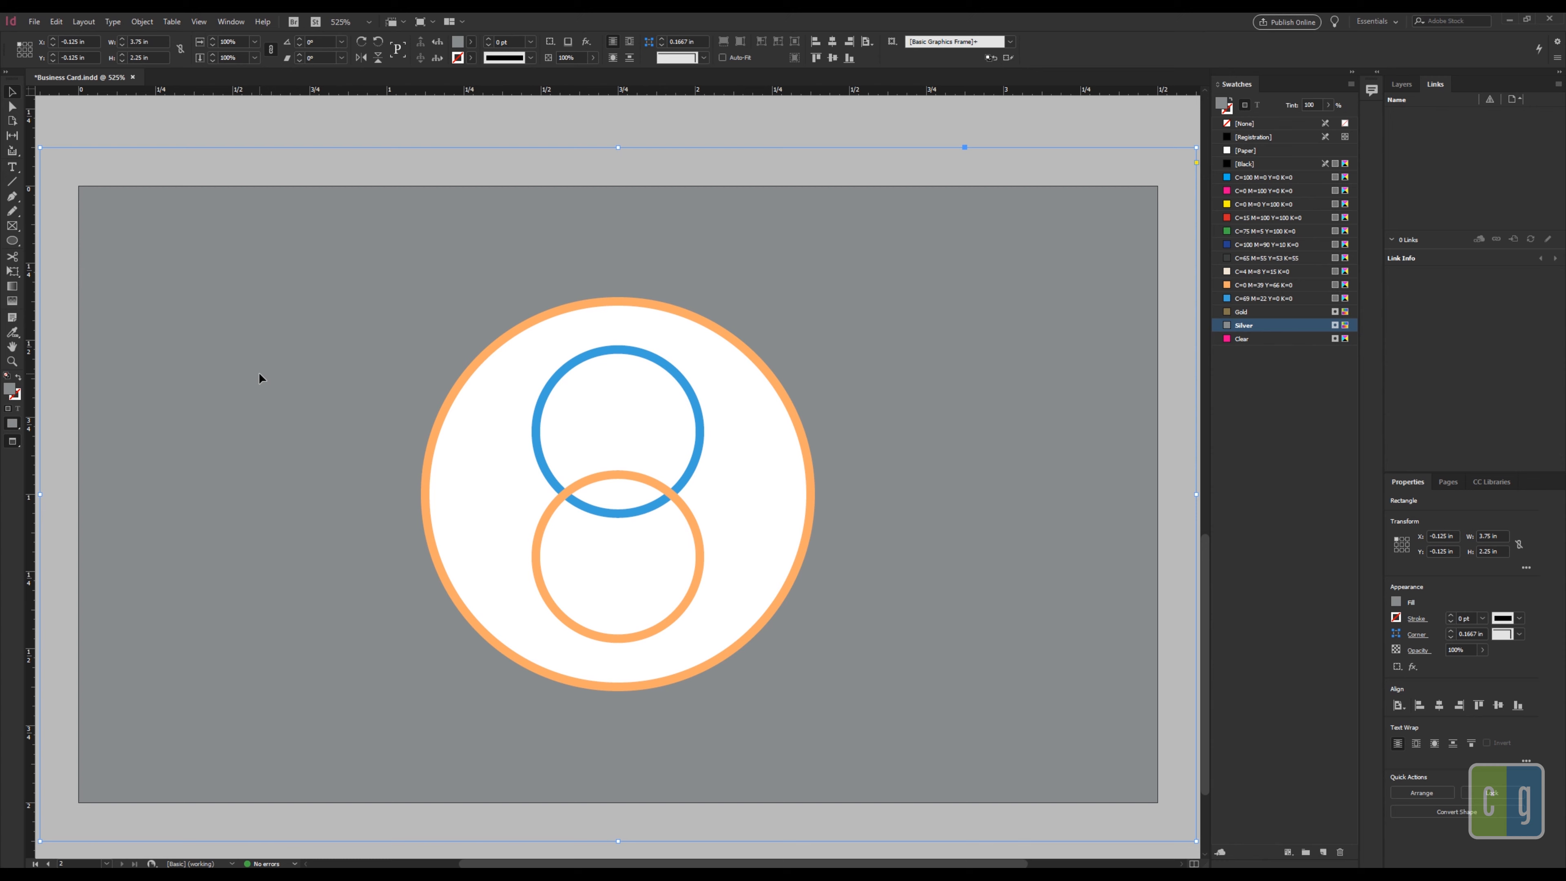
left_click(290, 137)
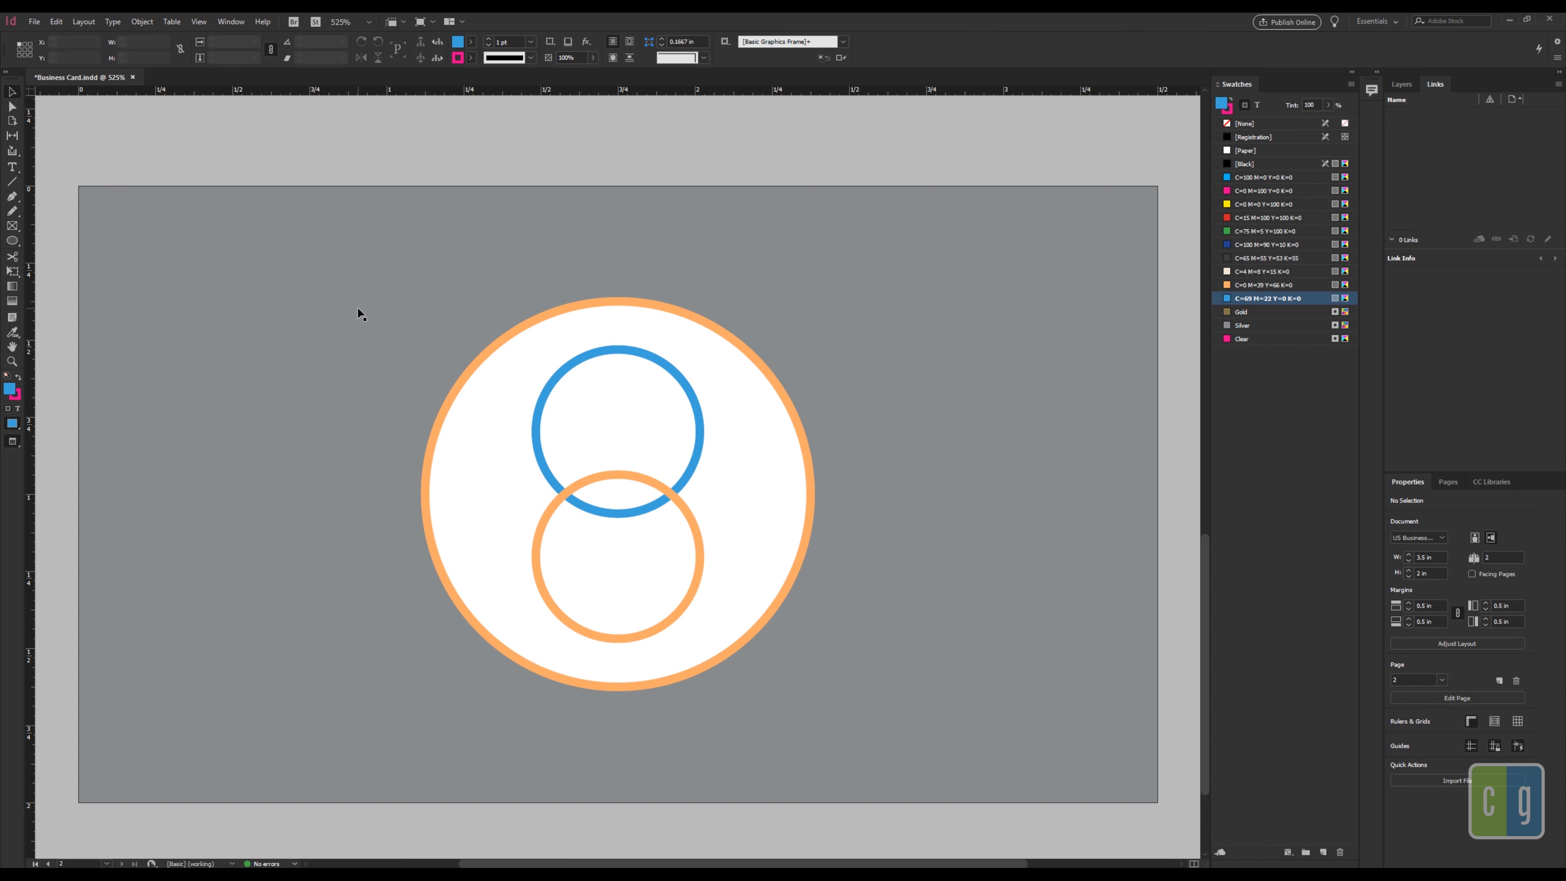
Step: Duplicate the logo's outer ring exactly over the original and stroke the copy with Clear
left_click(706, 324)
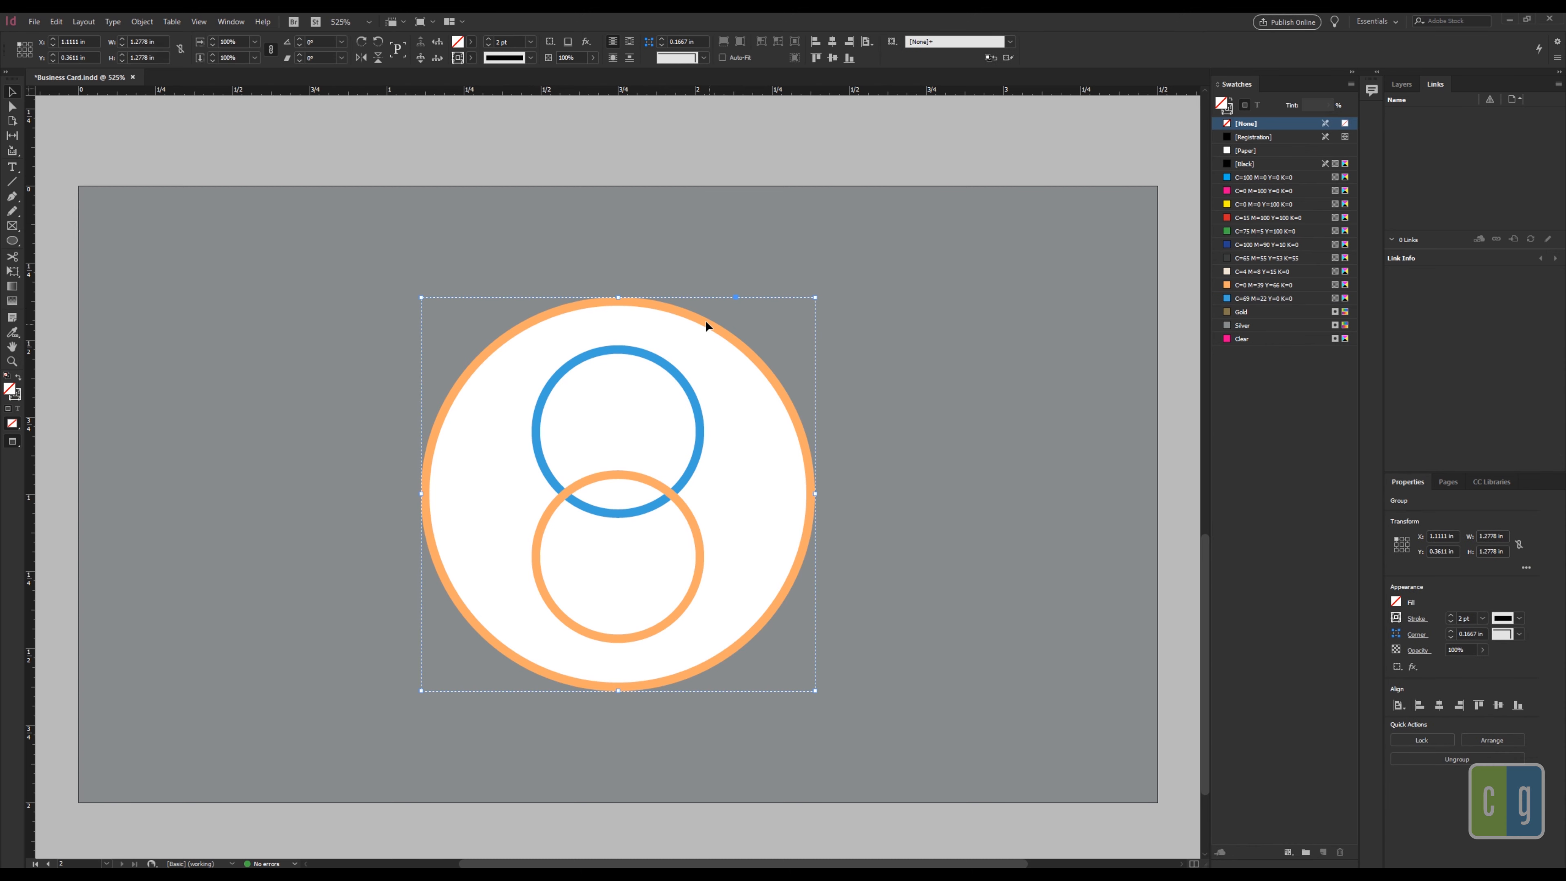
double_click(732, 333)
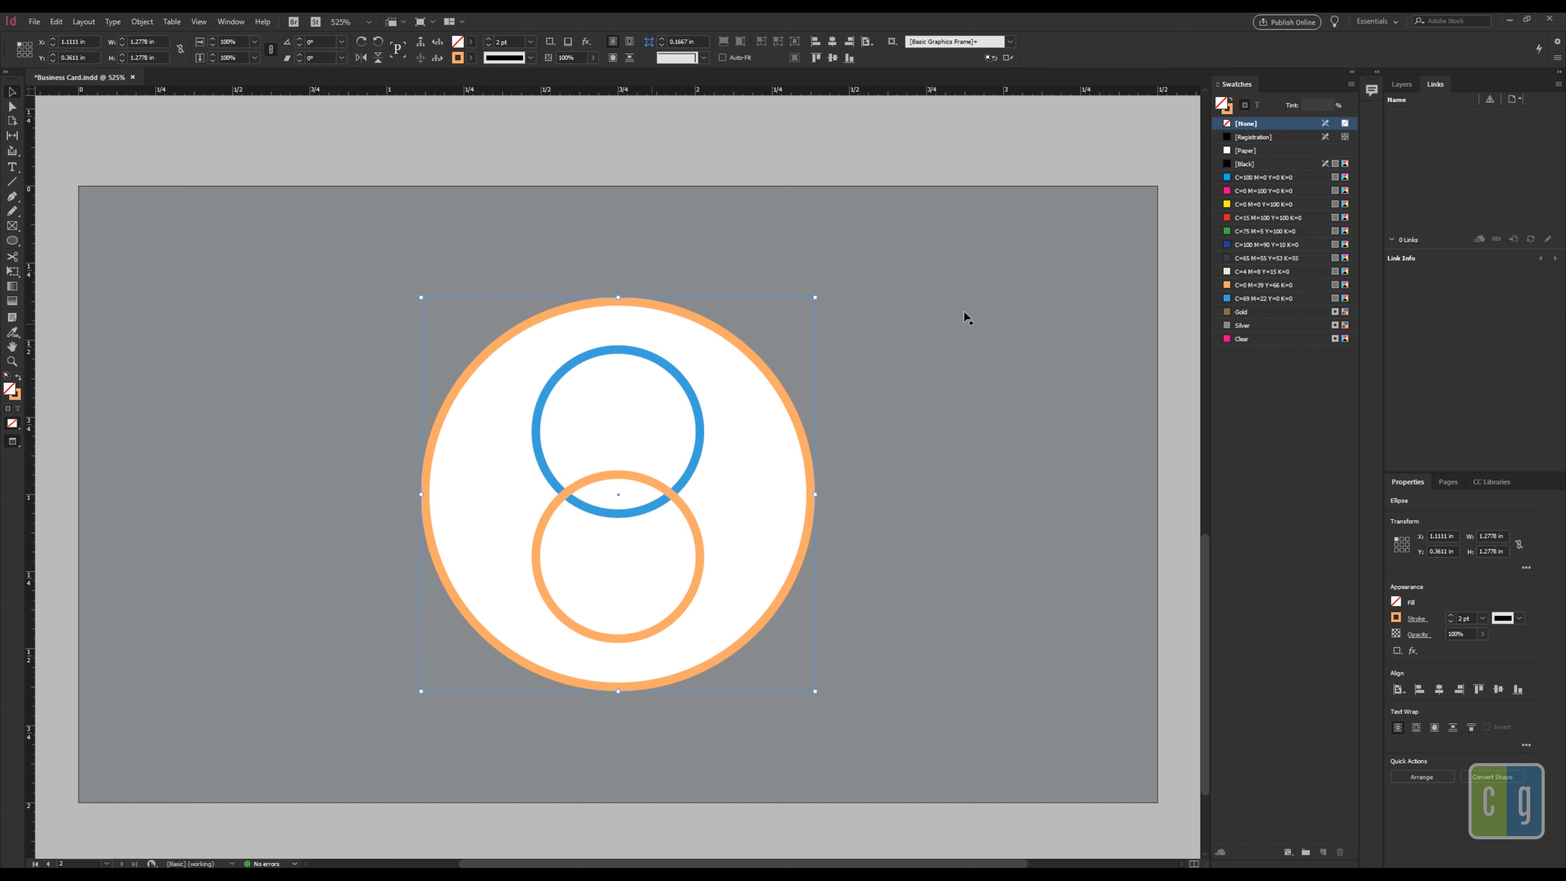
left_click(1242, 338)
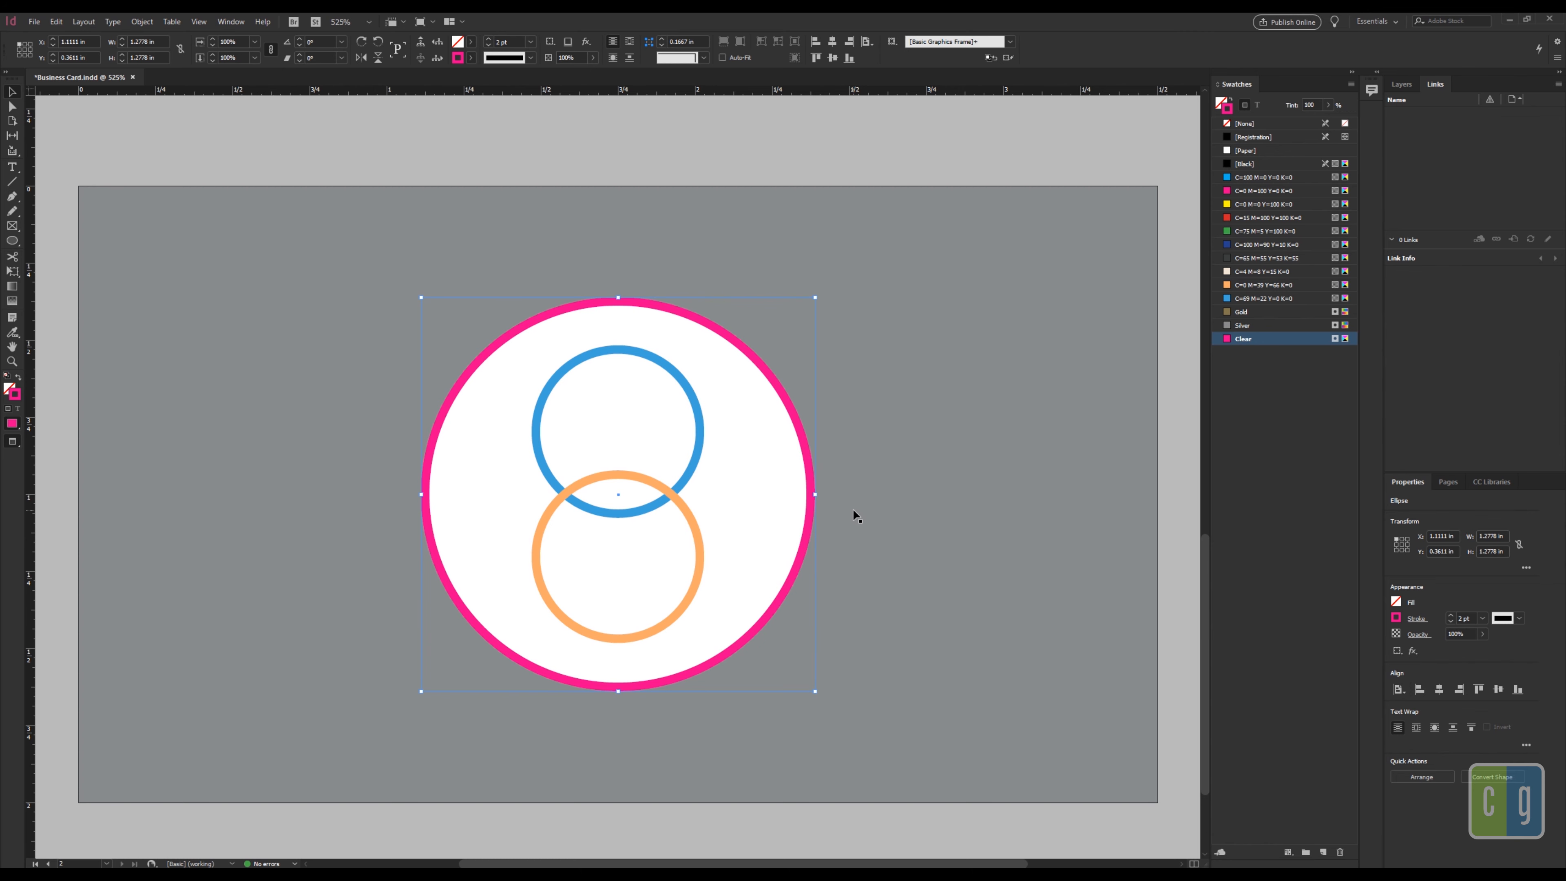
key("ctrl+z")
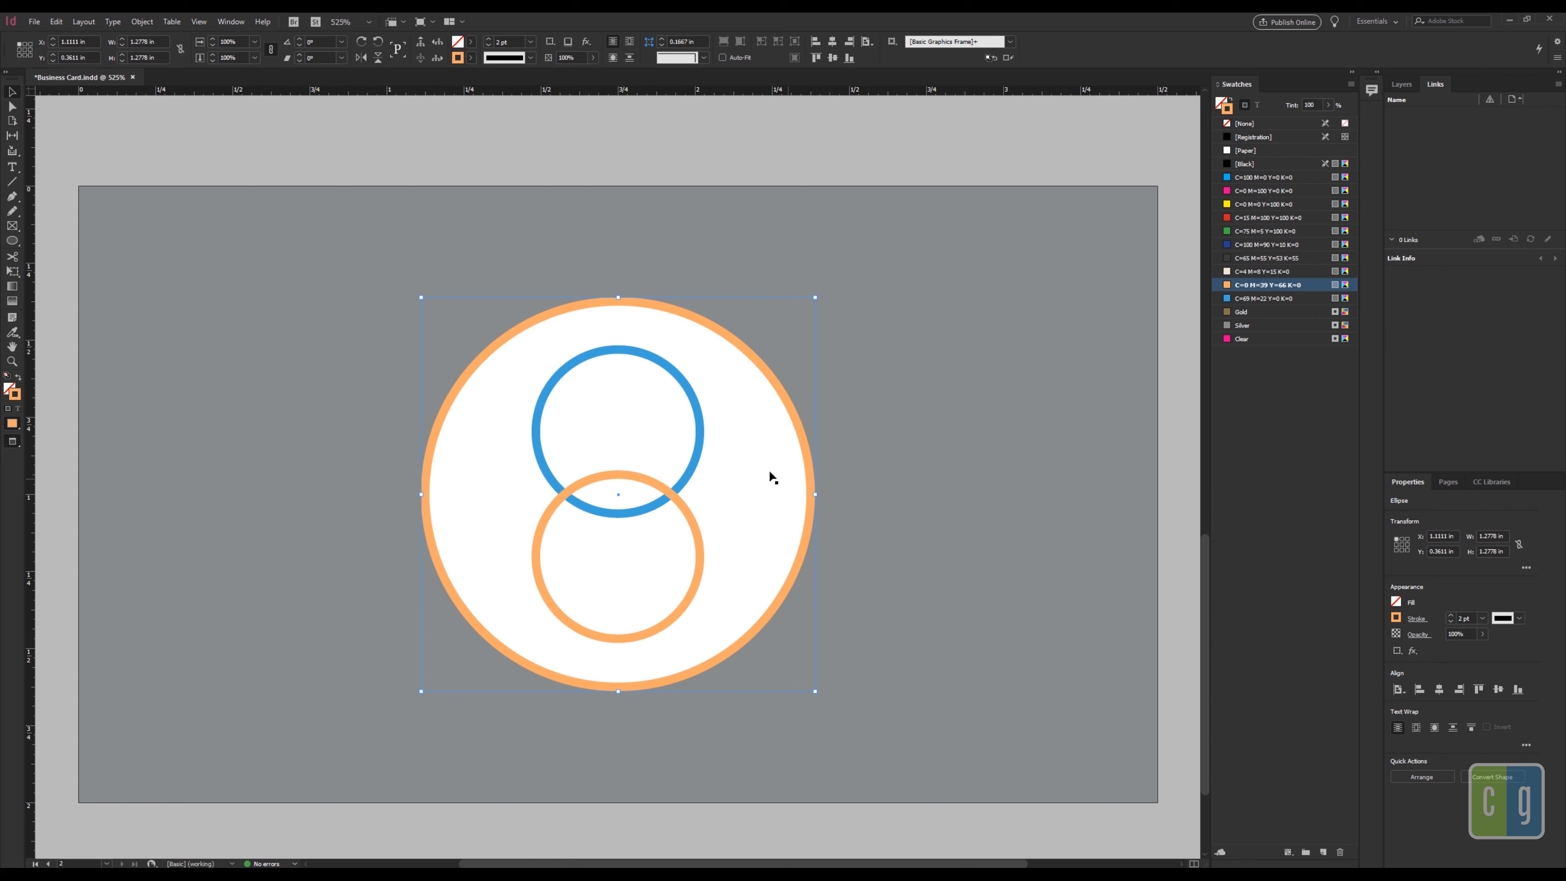
key("Up")
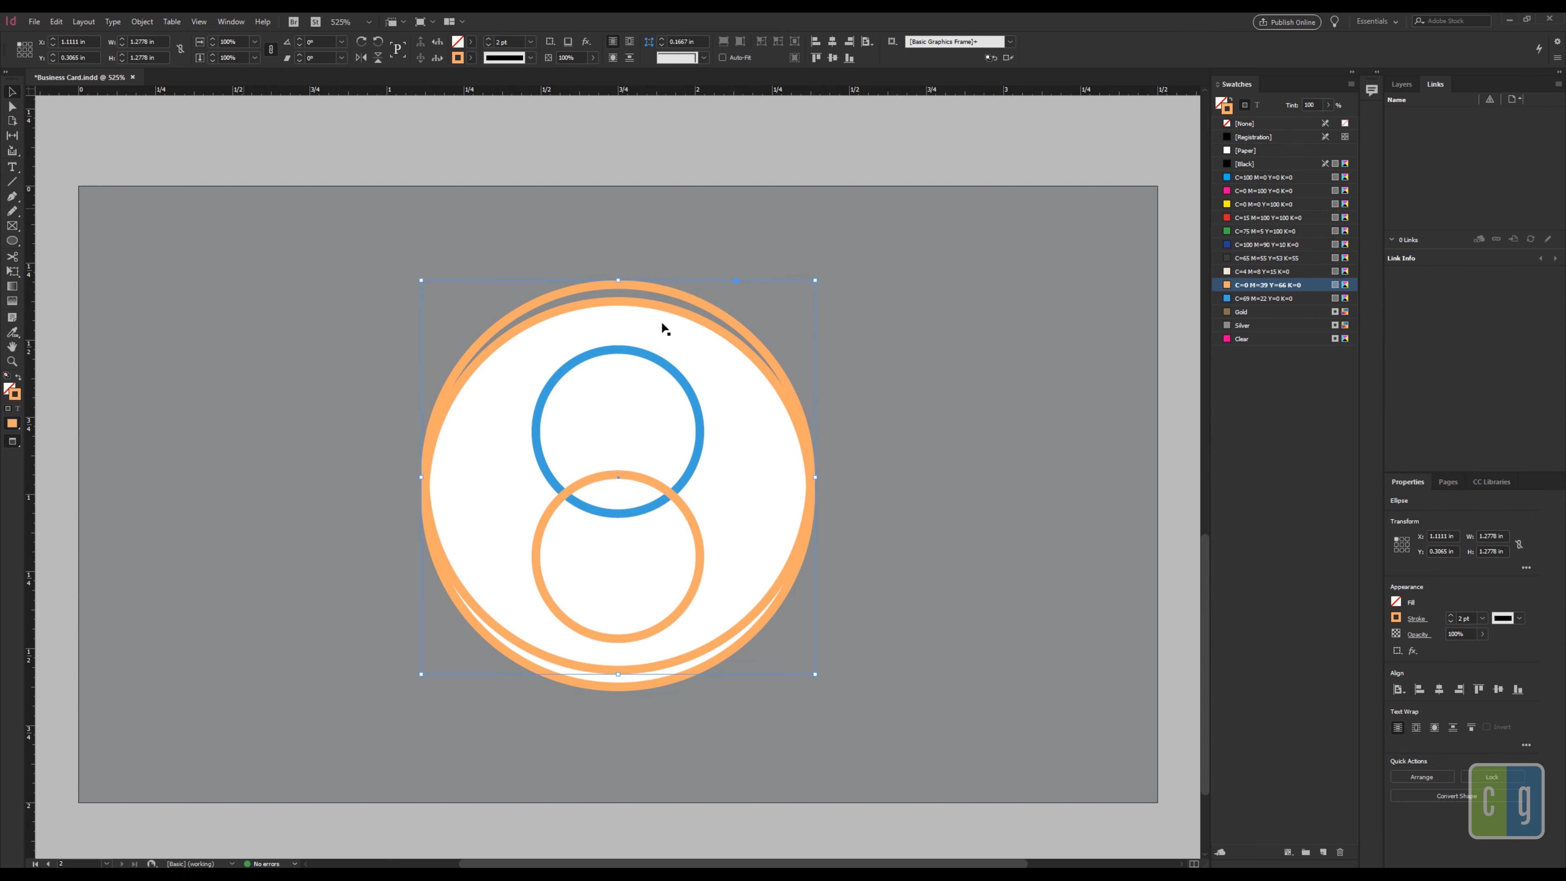
left_click(833, 57)
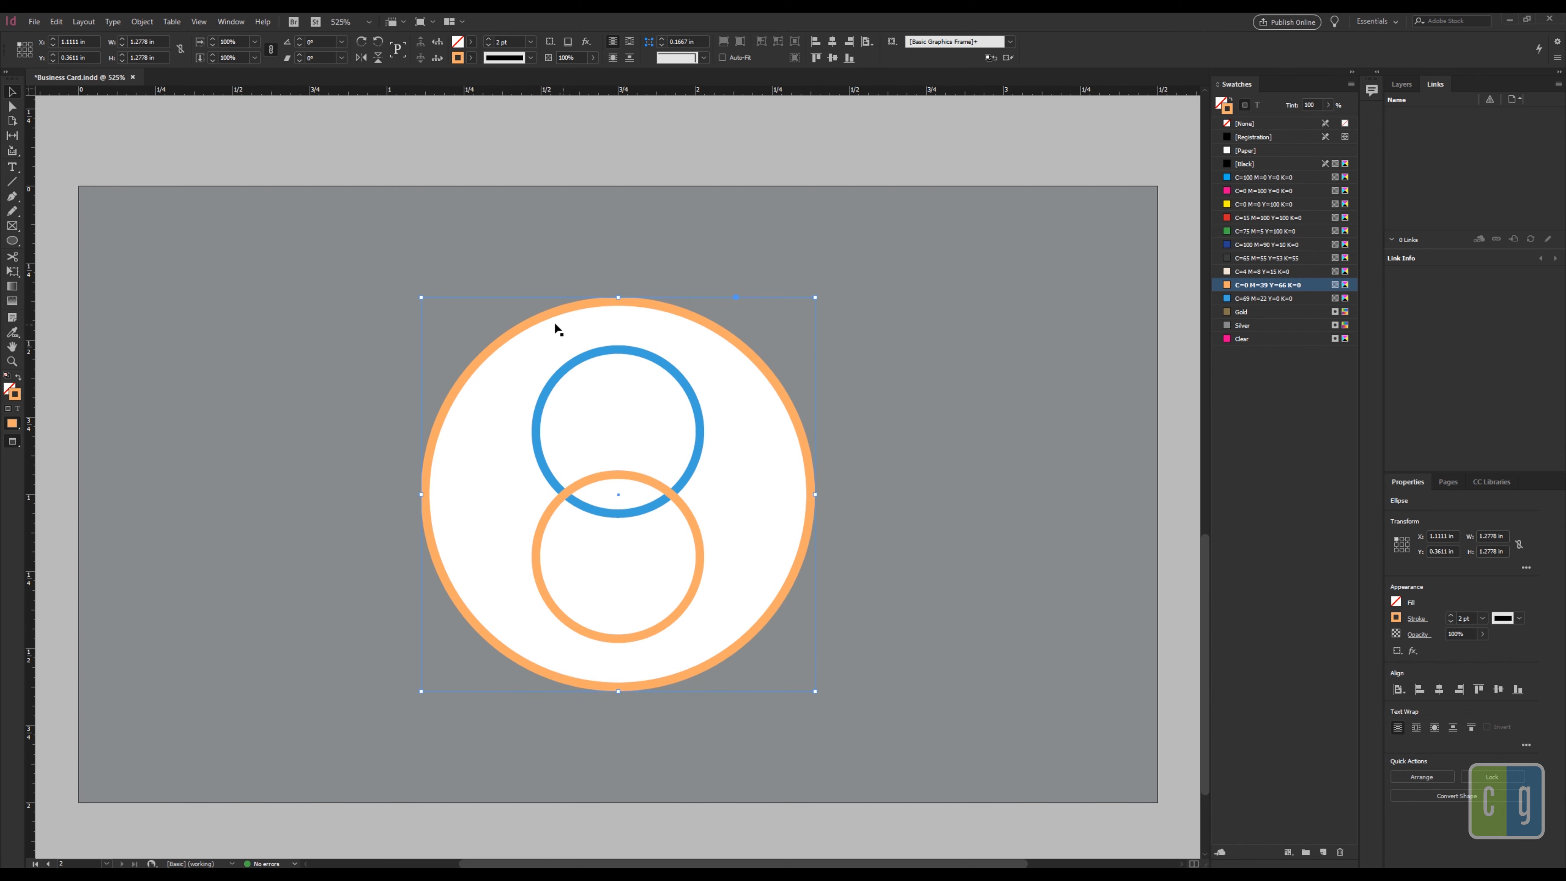
left_click(1254, 338)
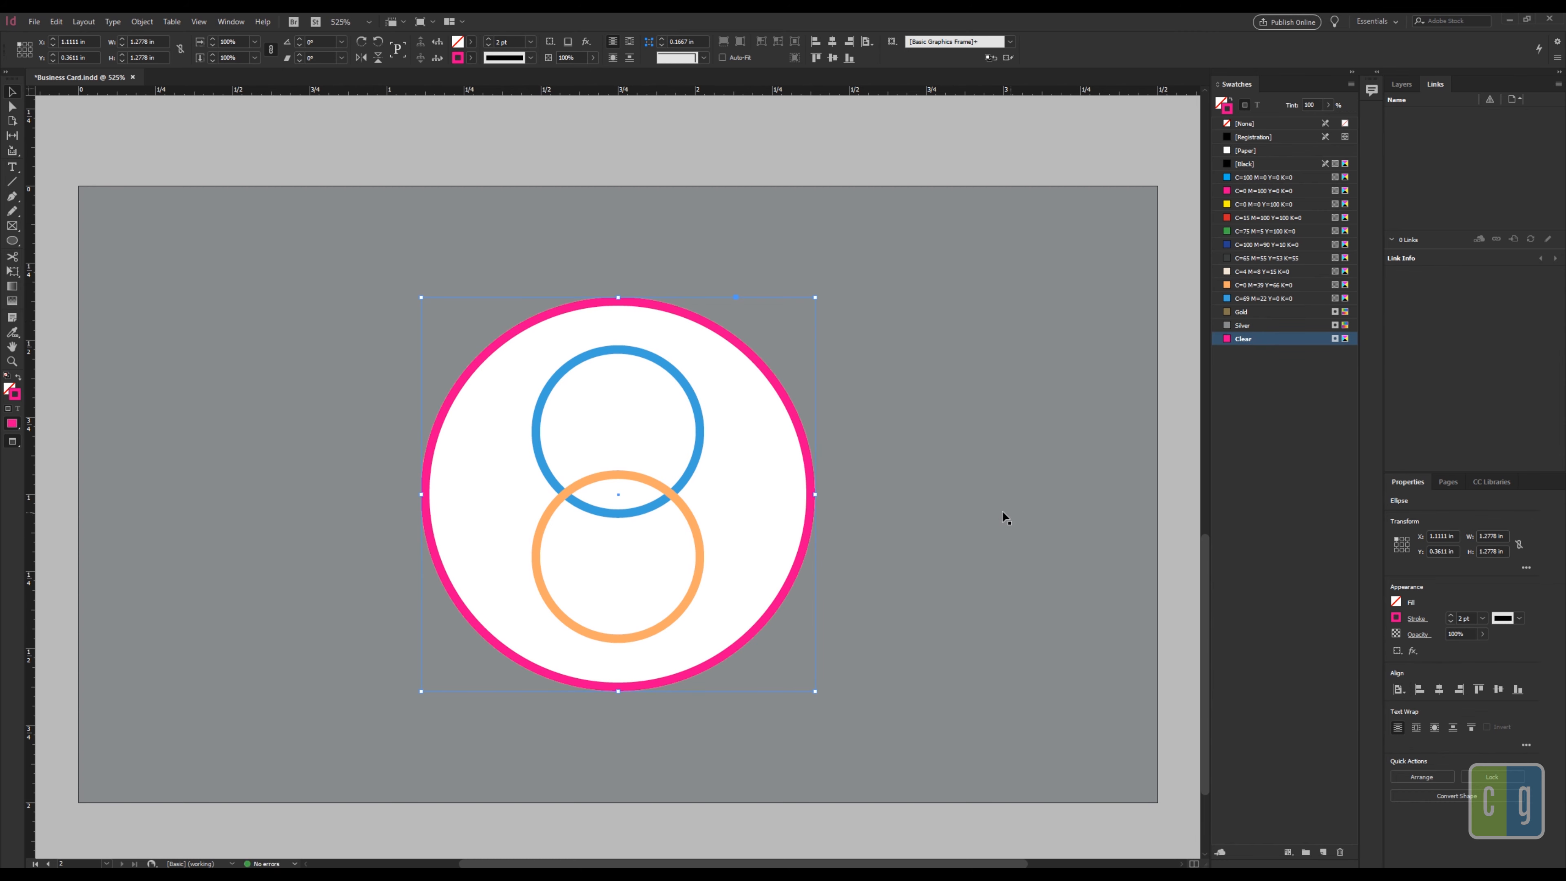
Step: Set the Clear-stroked outer ring's transparency blend mode to Multiply
right_click(809, 471)
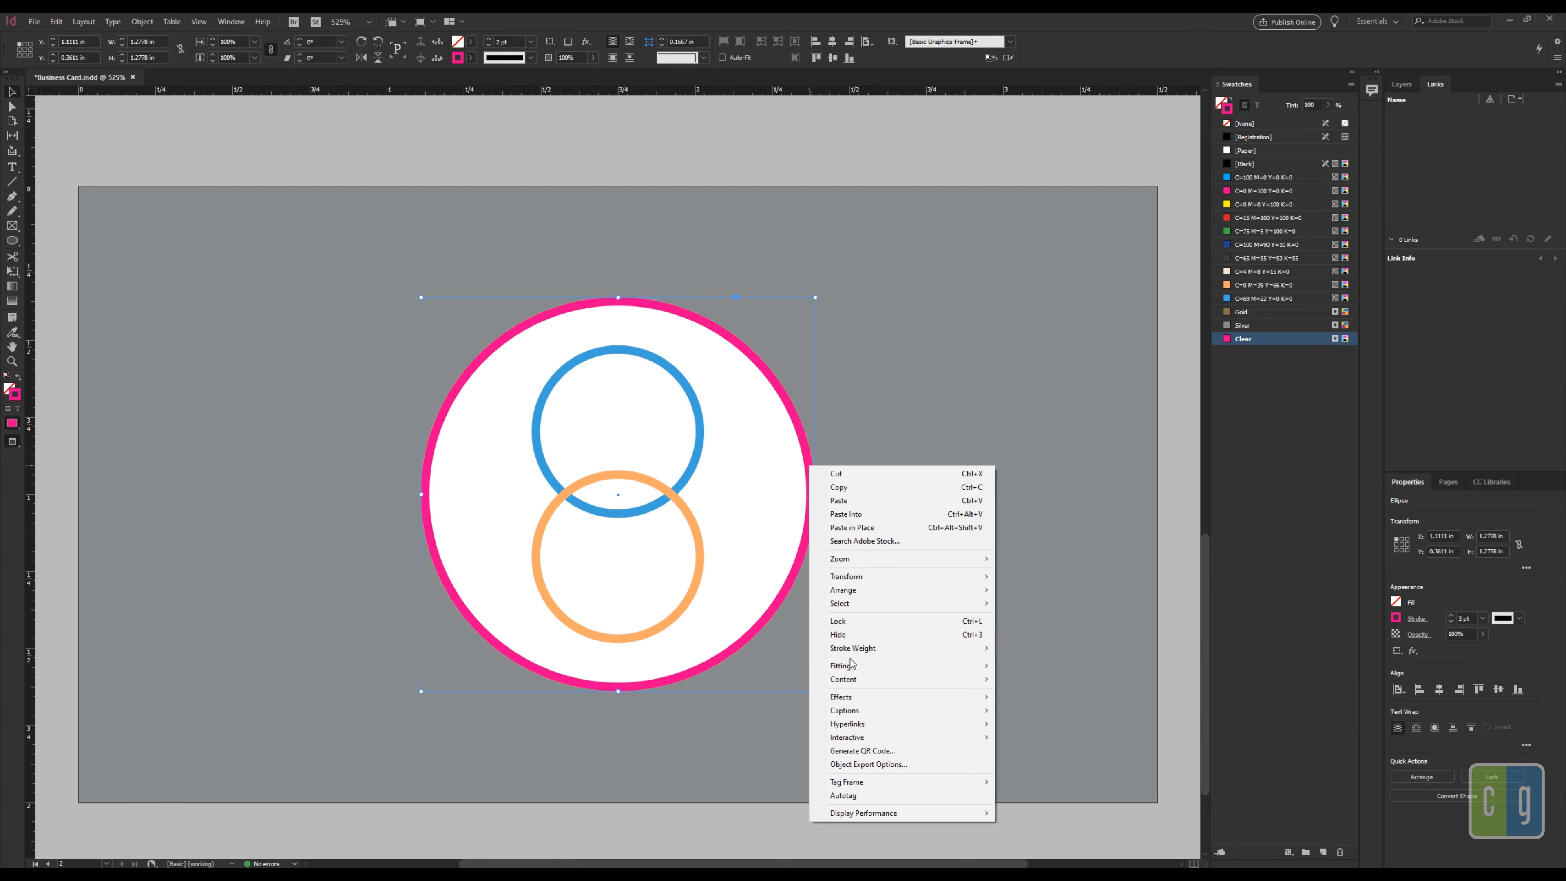
mouse_move(857, 700)
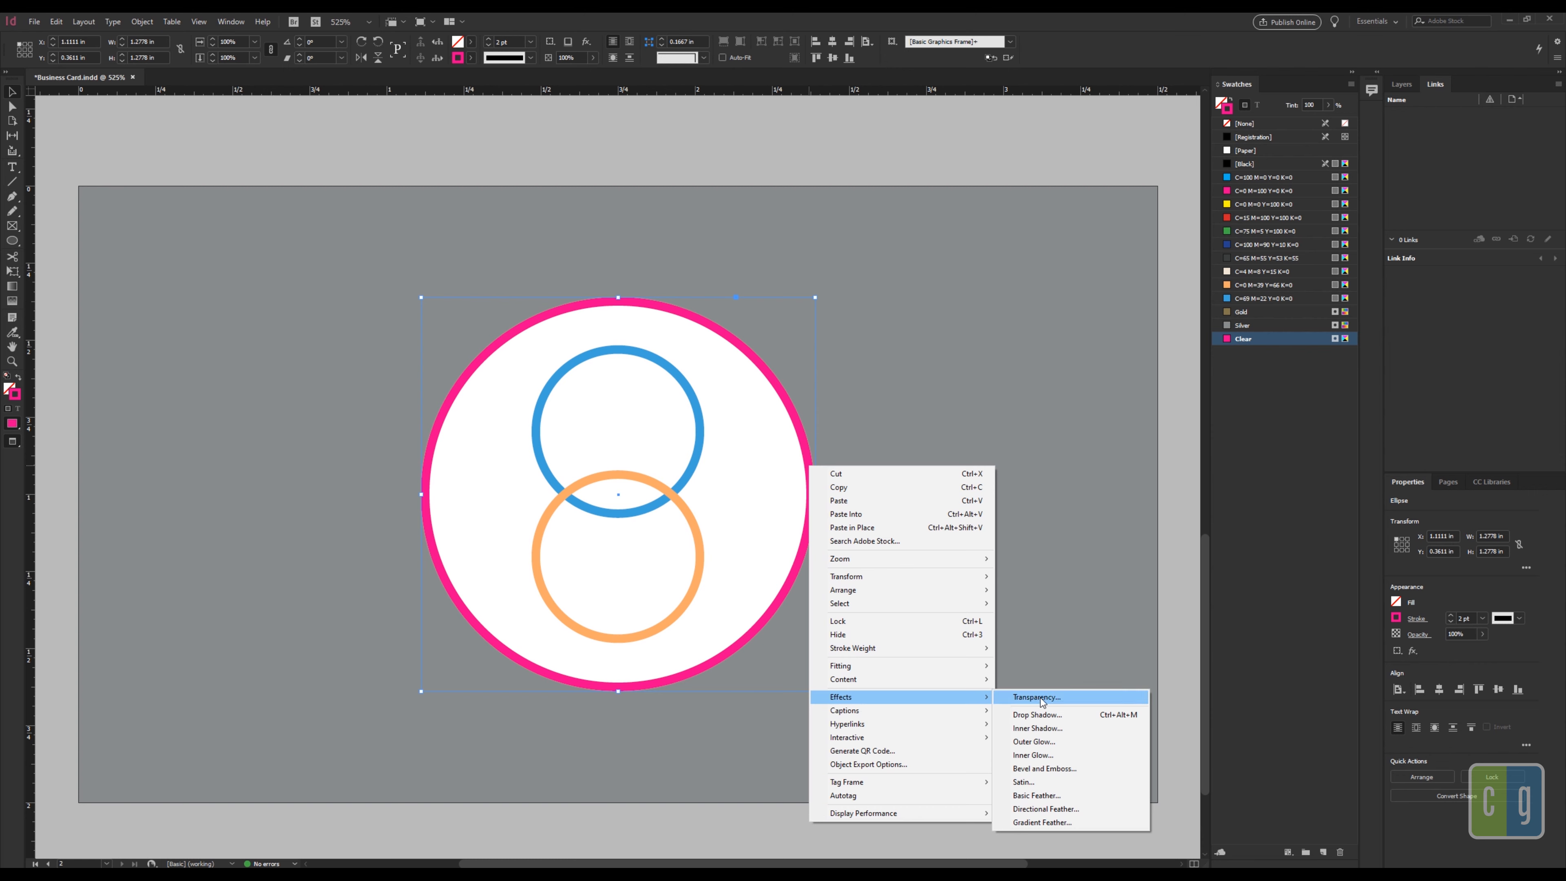
left_click(1041, 699)
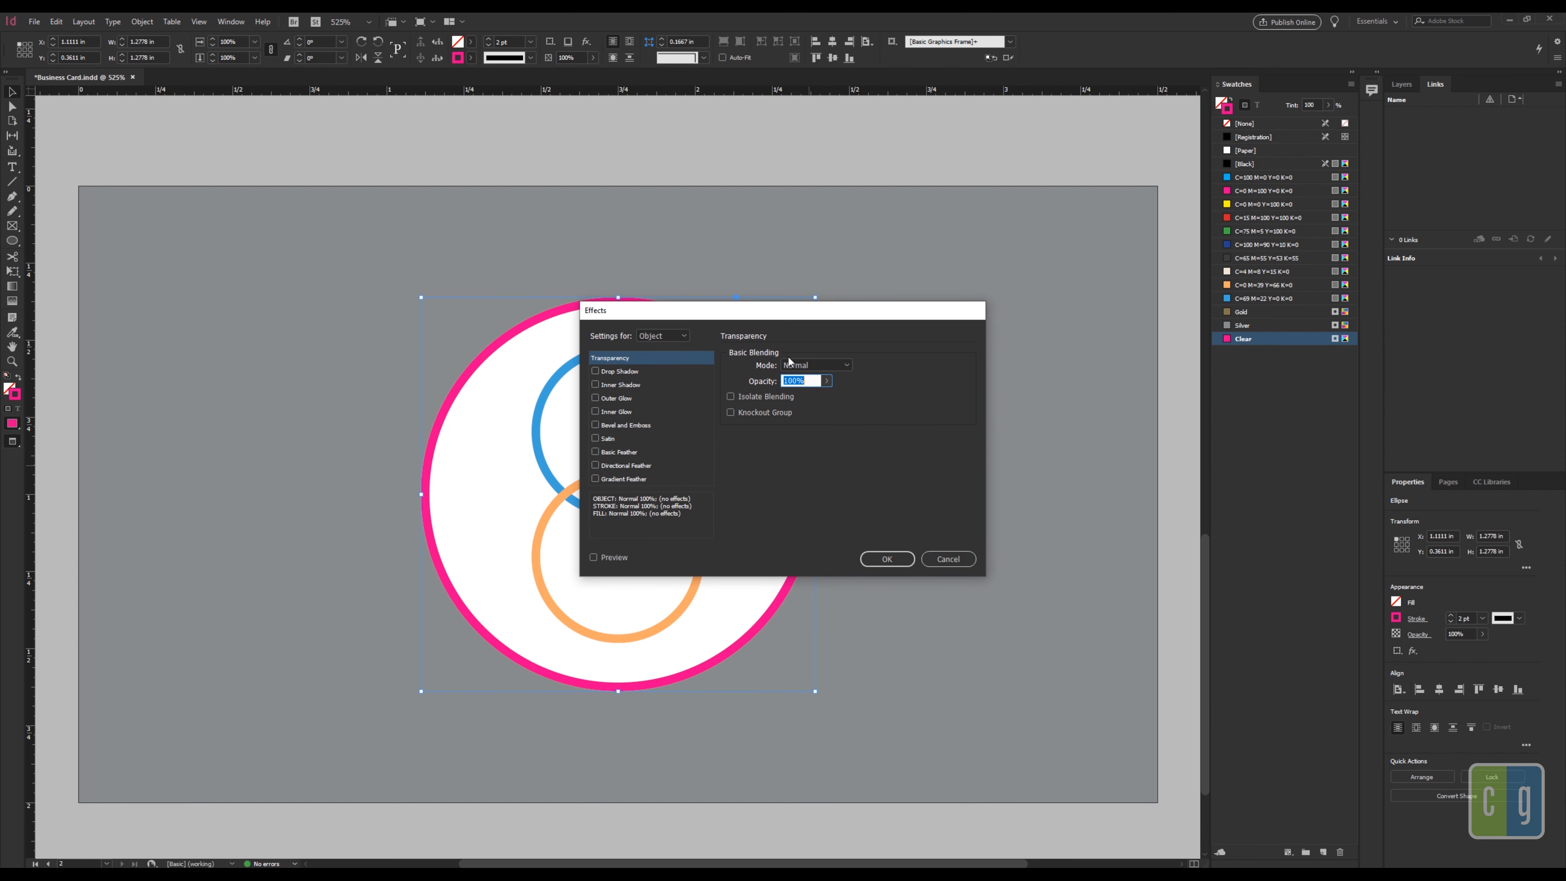
left_click(810, 363)
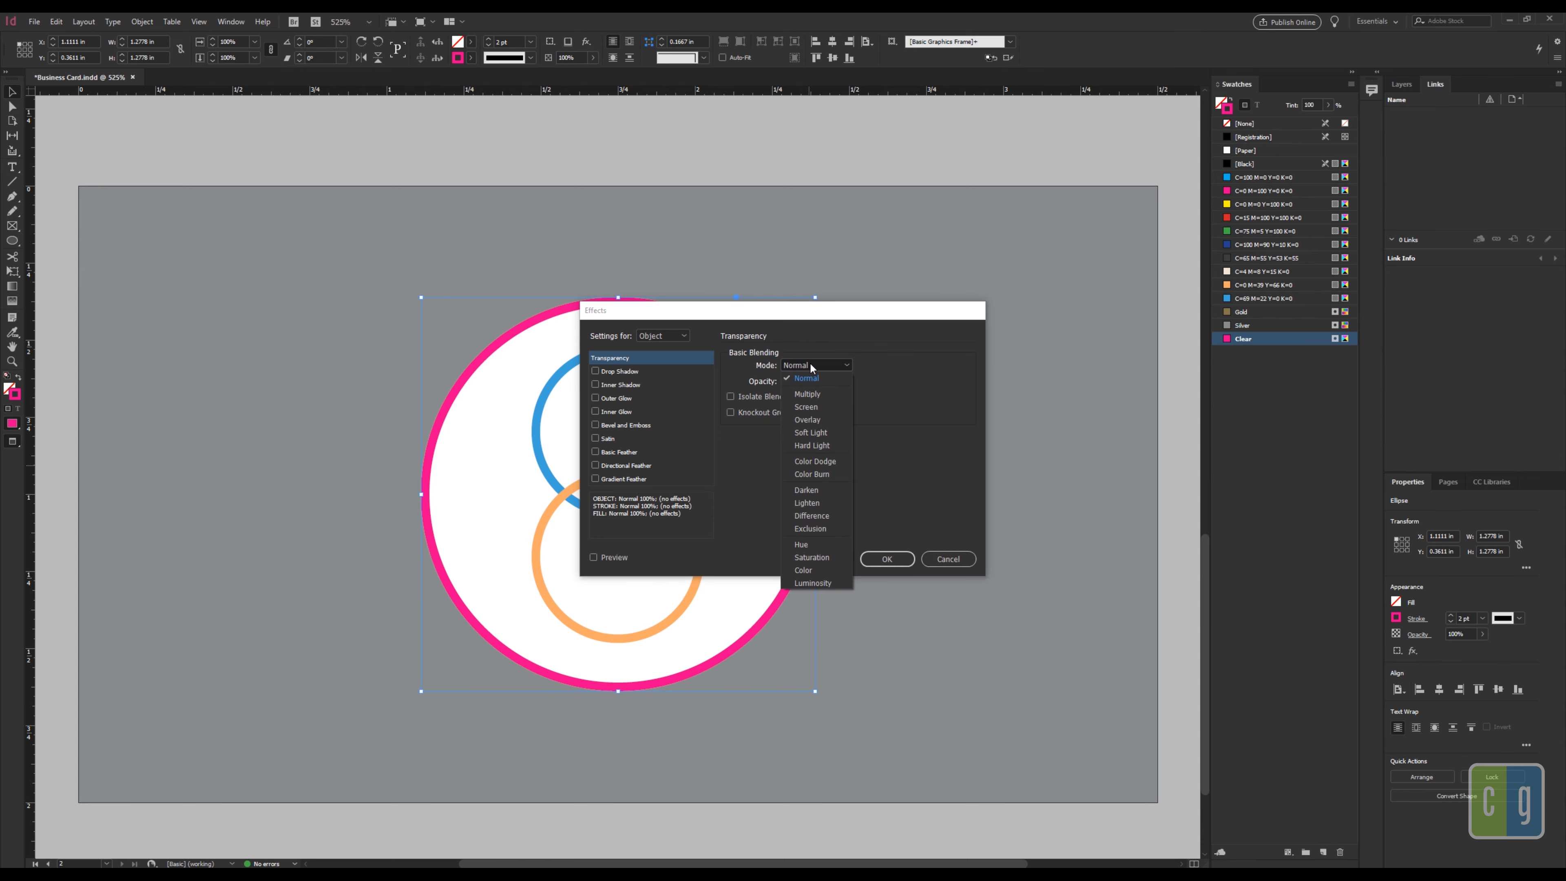
left_click(811, 394)
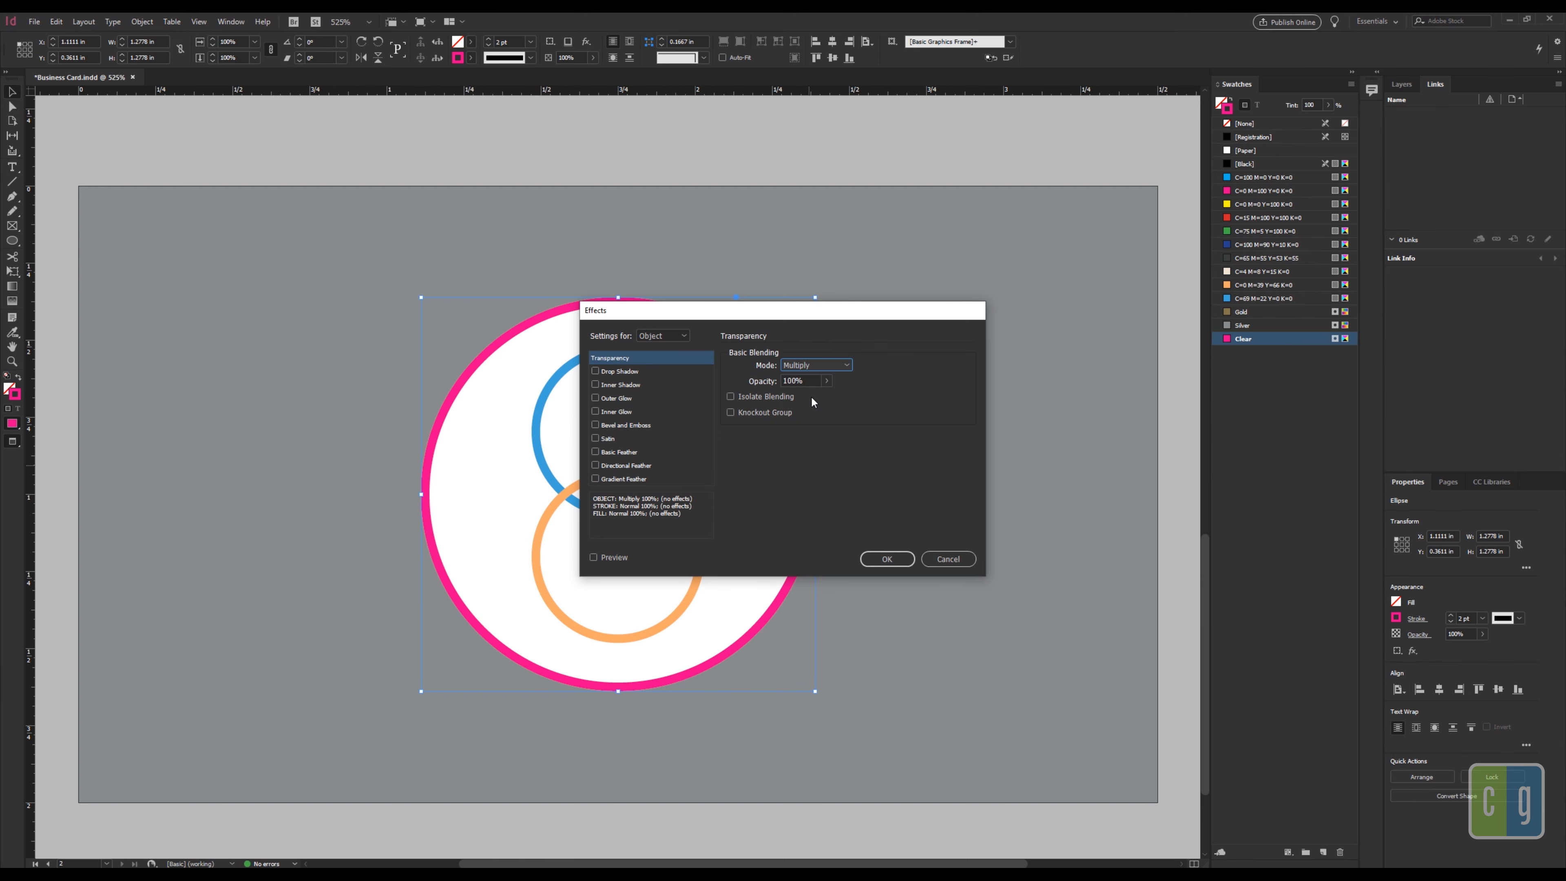
left_click(876, 558)
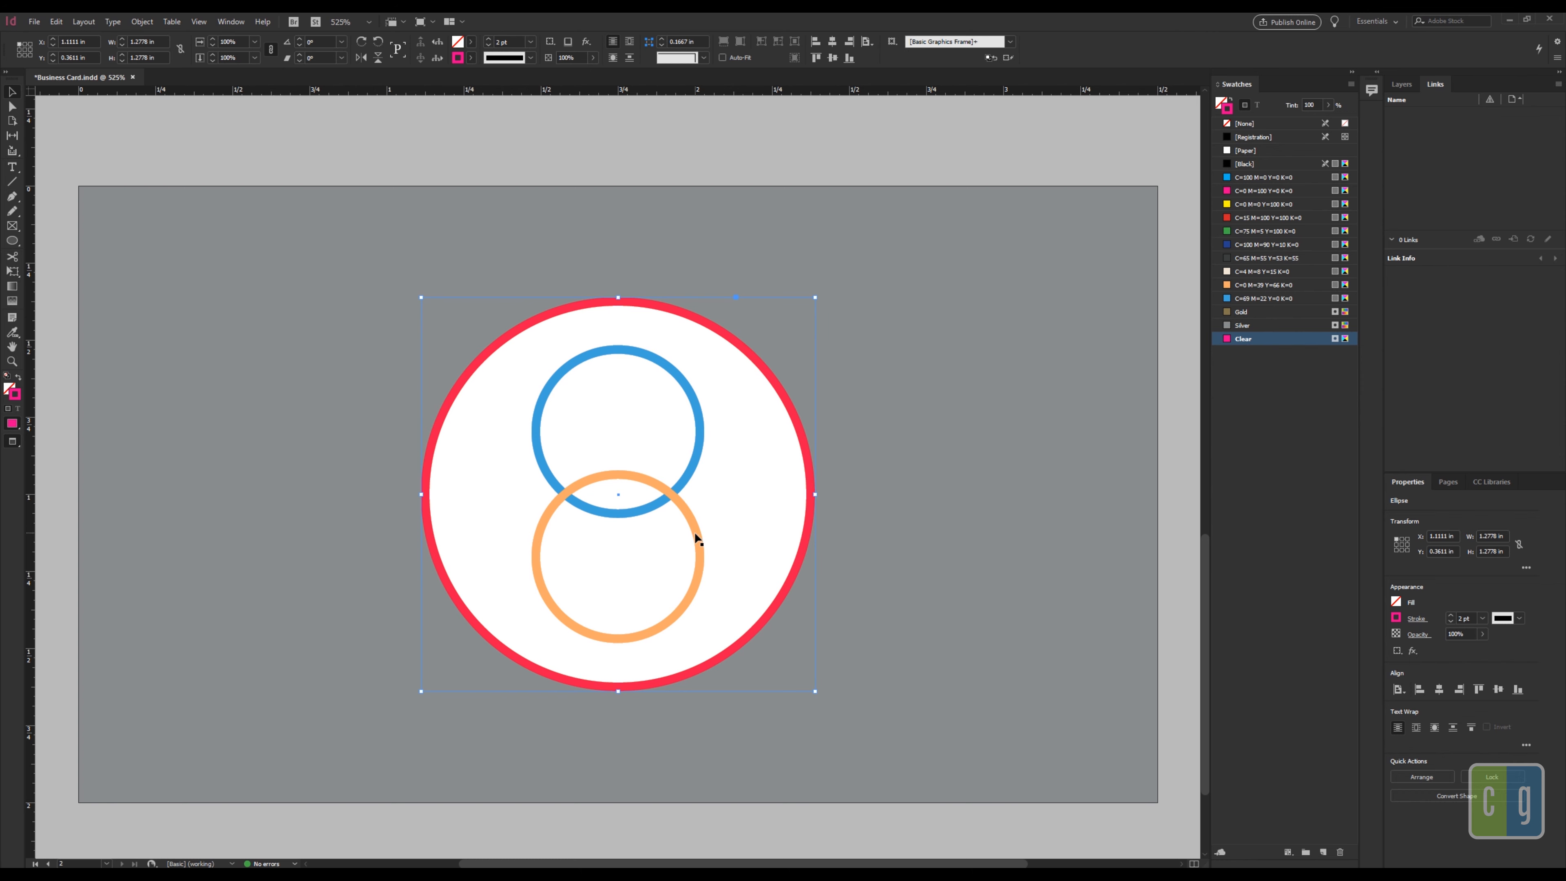
left_click(818, 534)
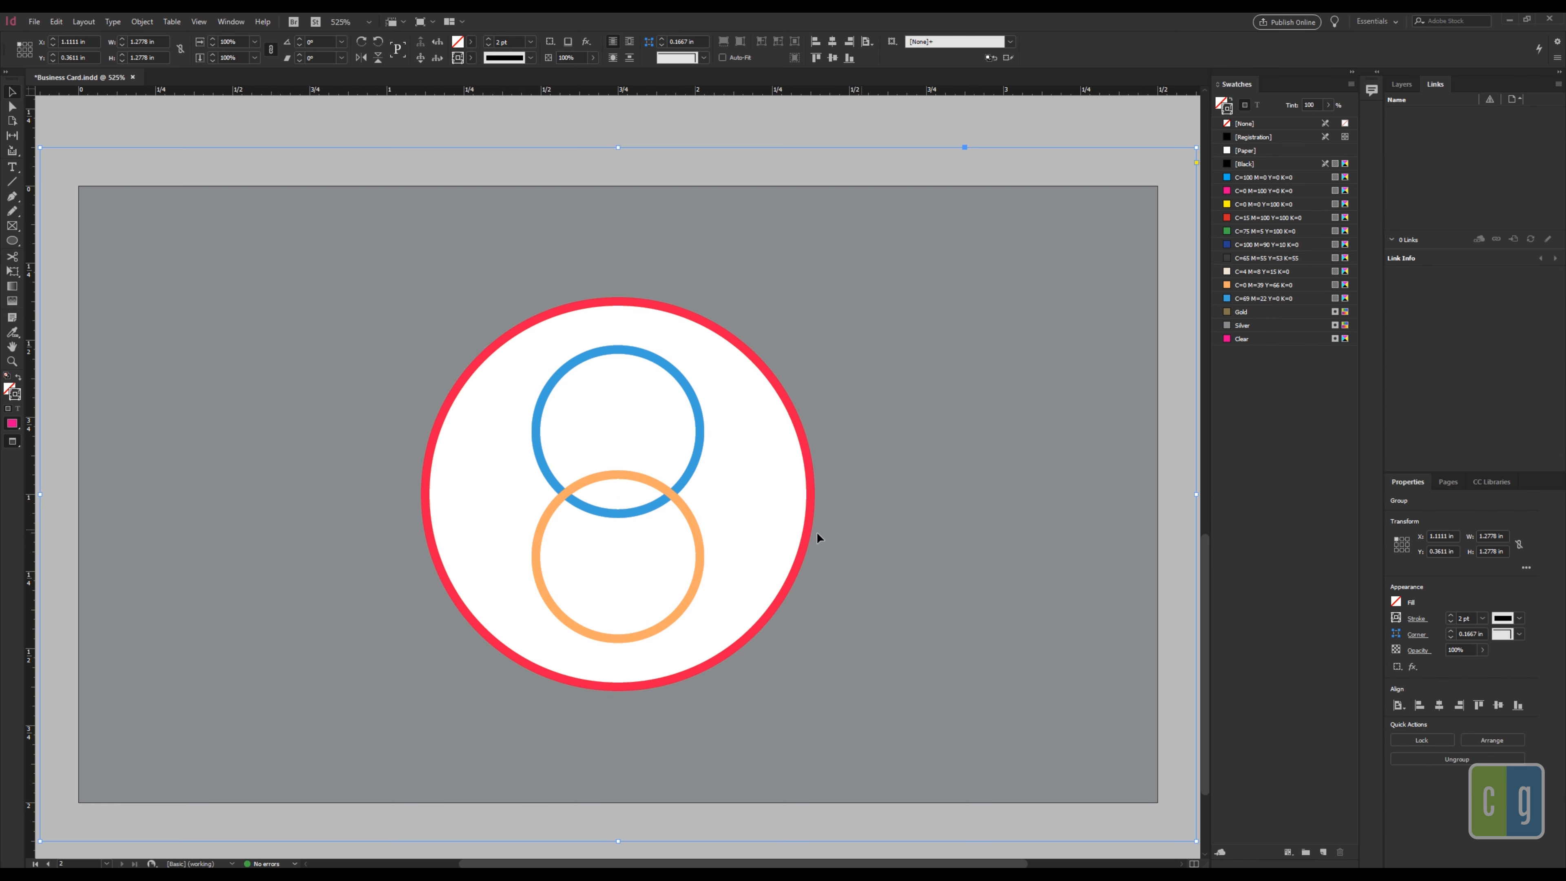
Step: Duplicate the lower orange circle and stroke the copy with the Clear ink
left_click(697, 548)
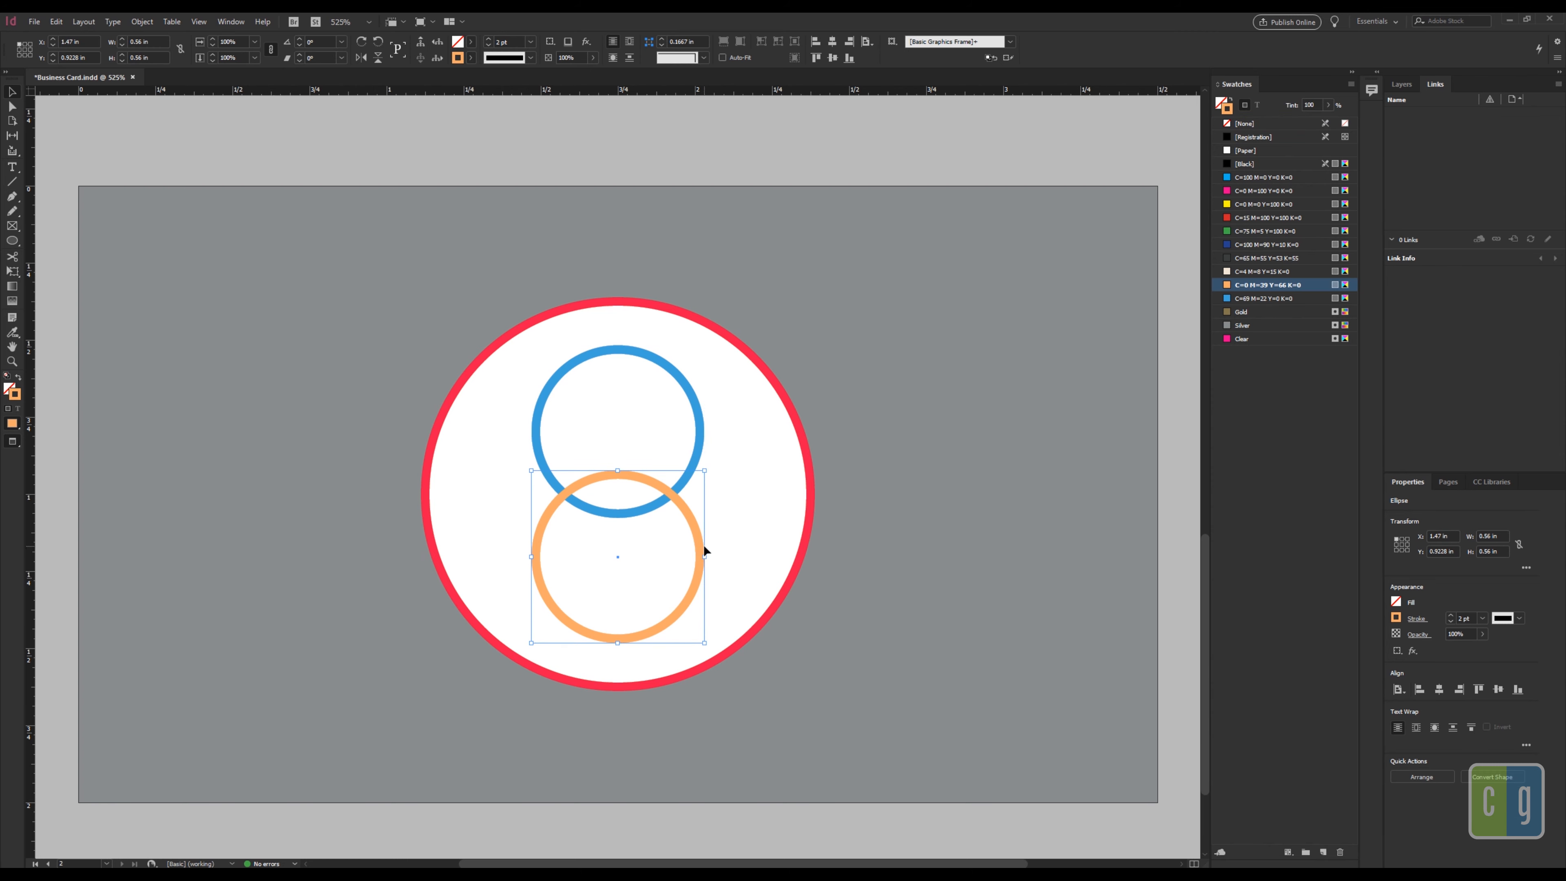
key("ctrl+v")
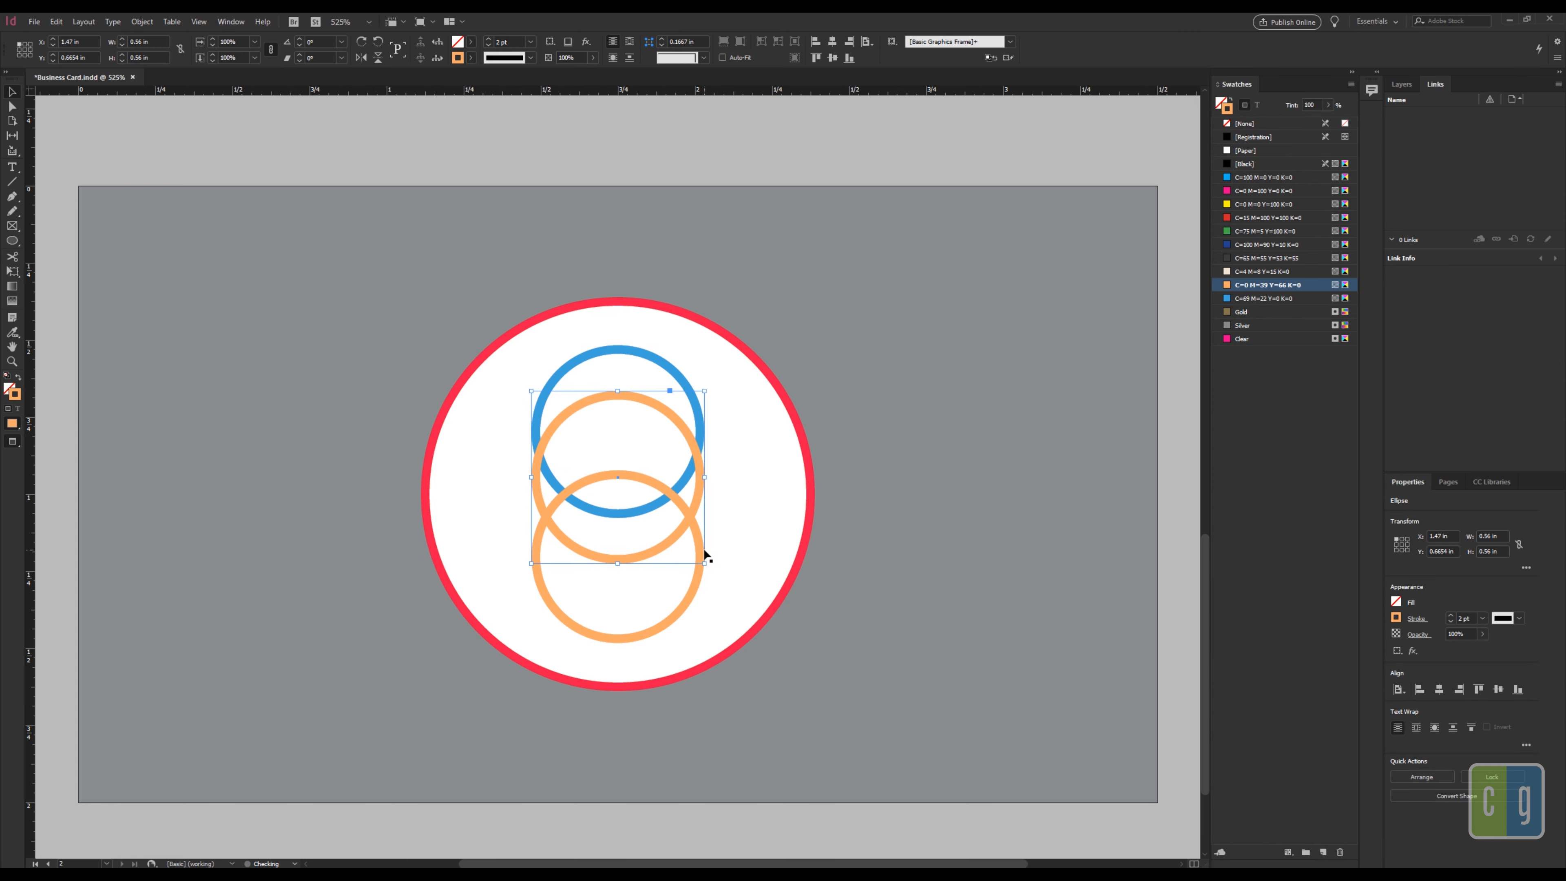
key("ctrl+z")
right_click(708, 535)
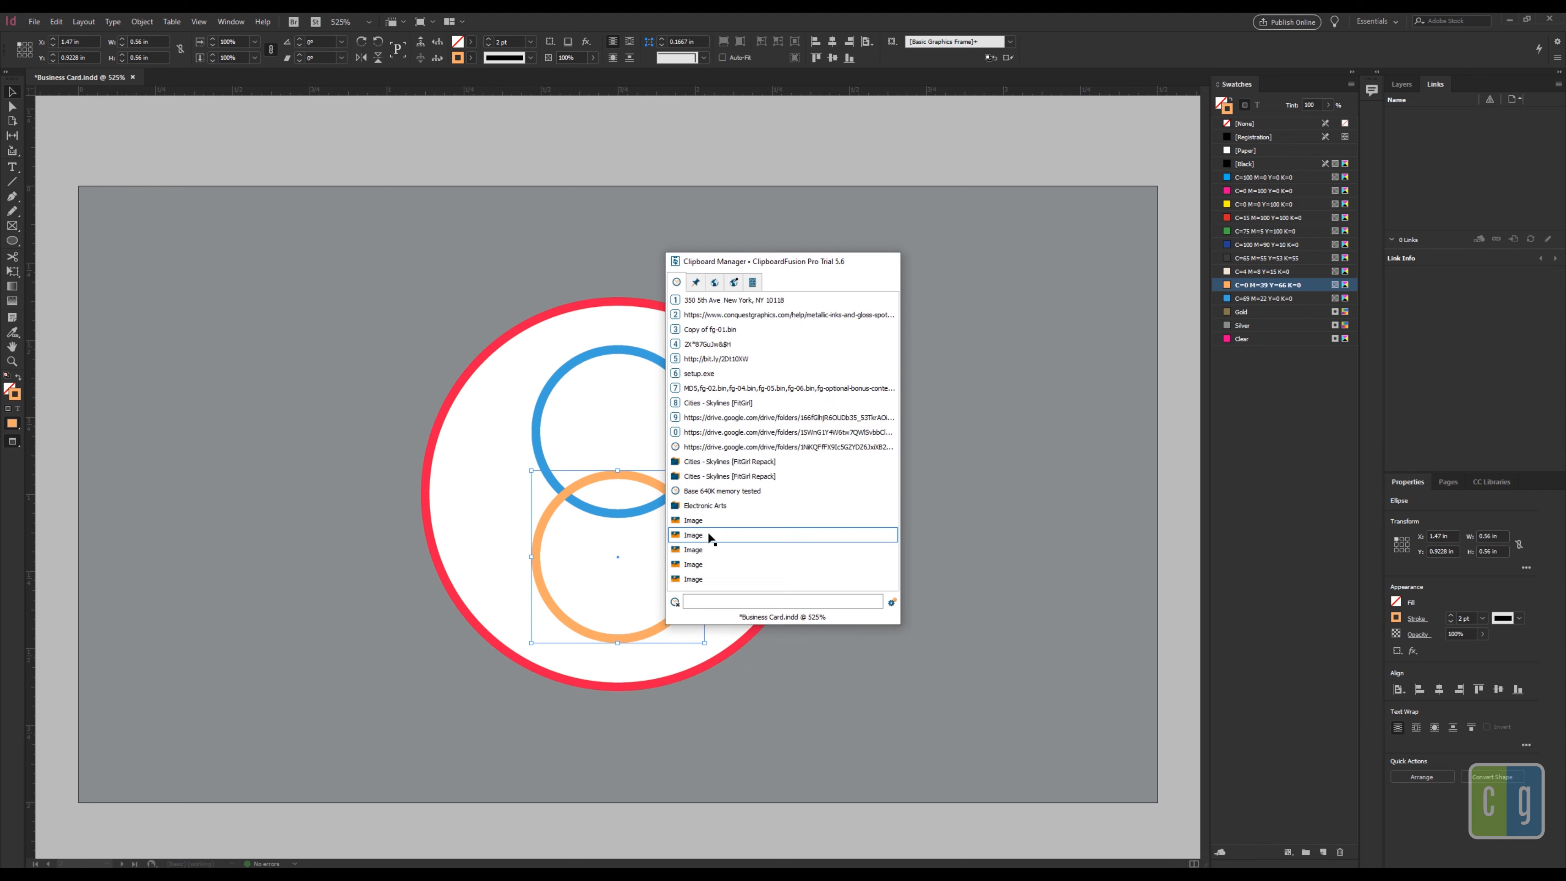
key("Escape")
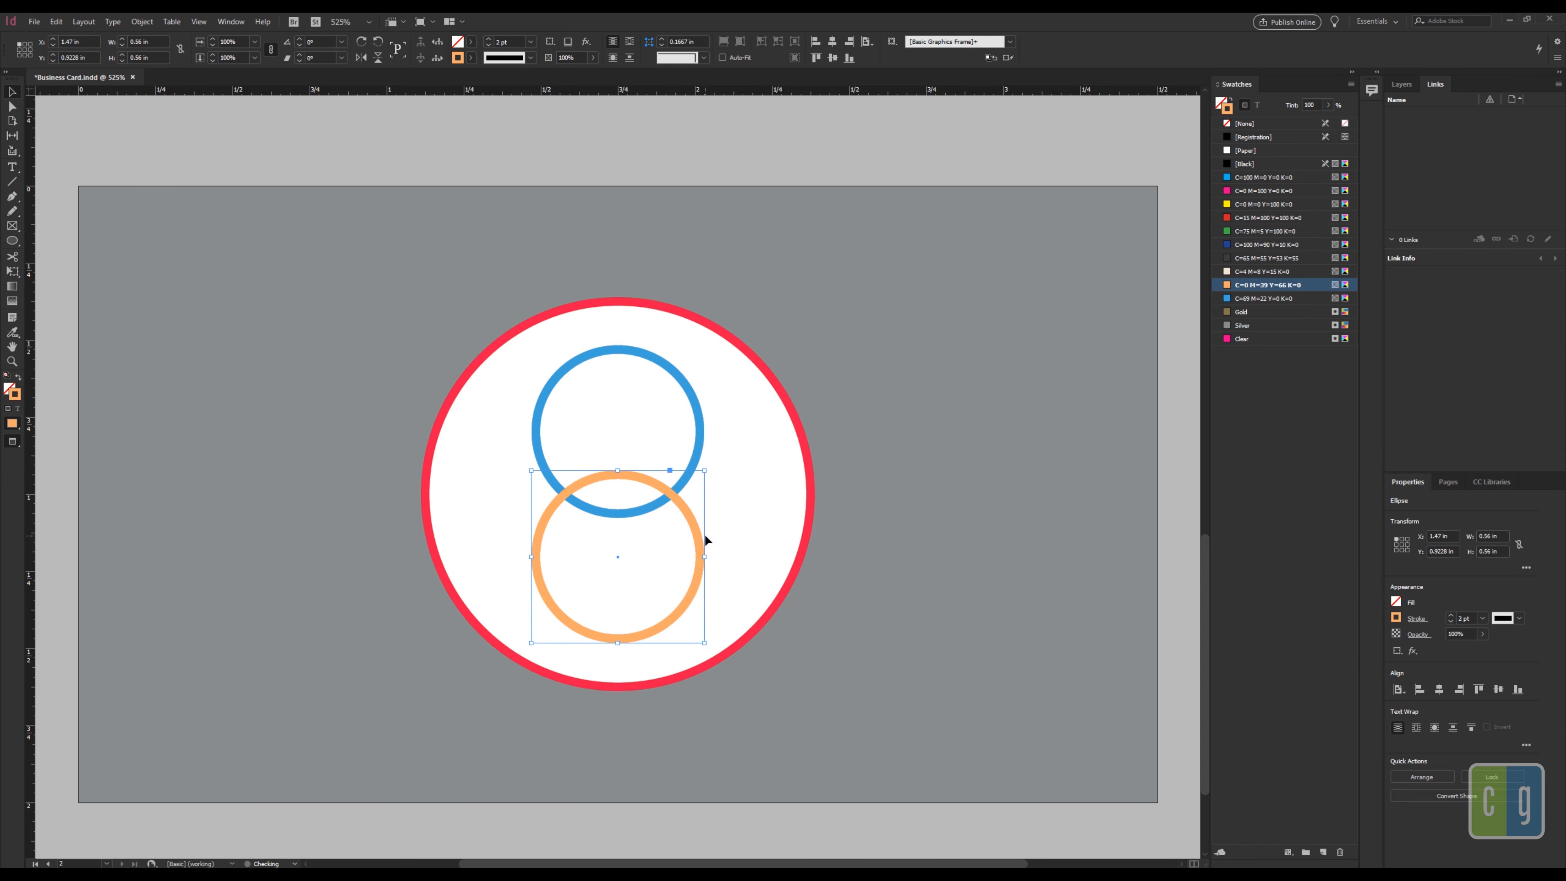
left_click_drag(697, 537, 754, 539)
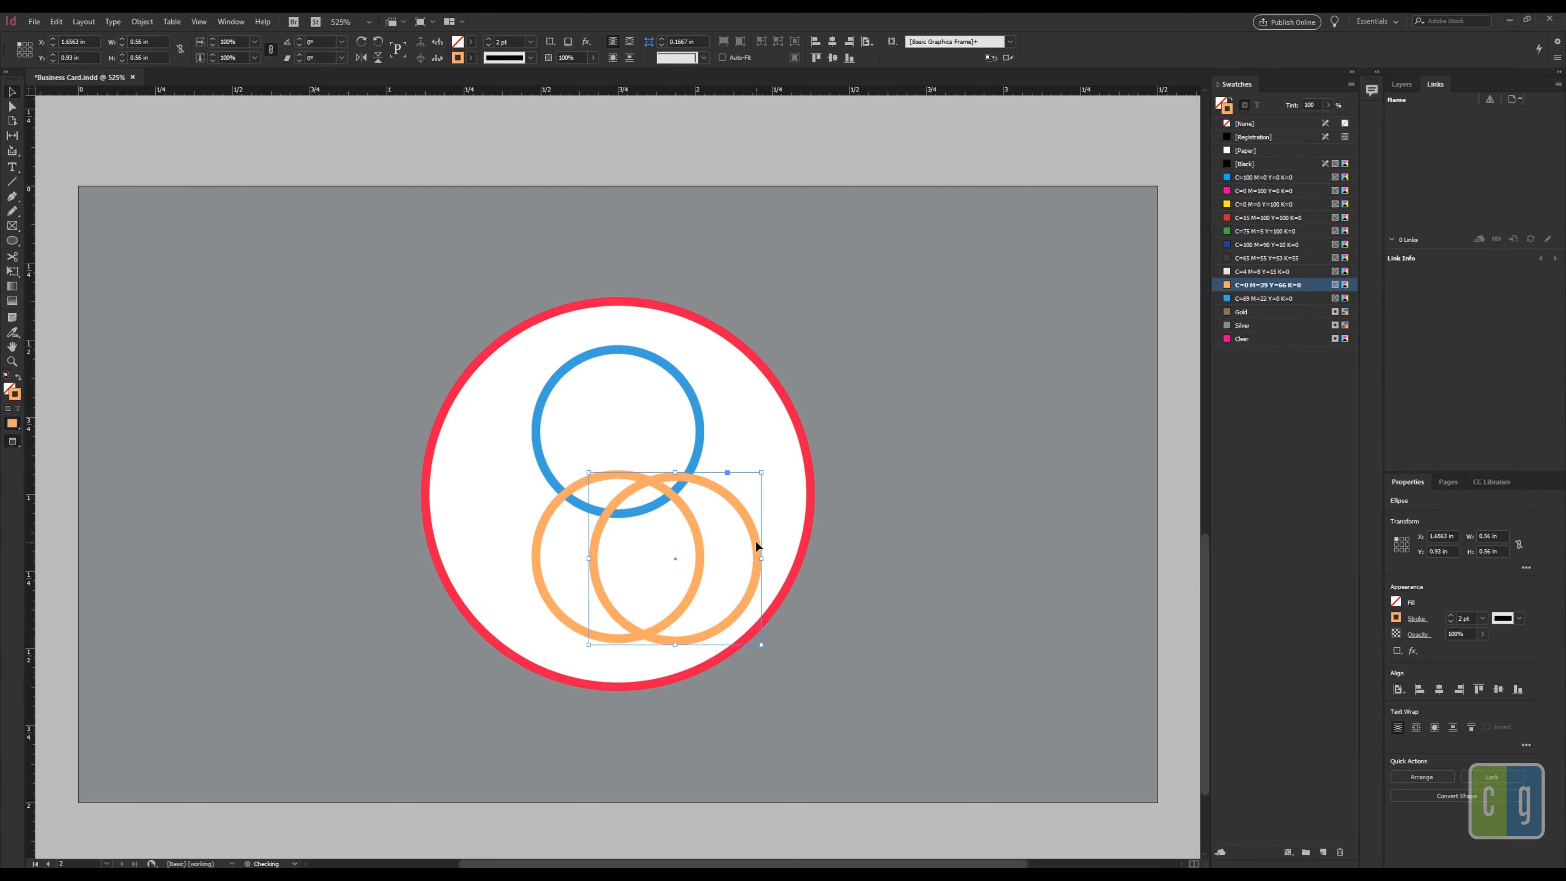
key("ctrl+z")
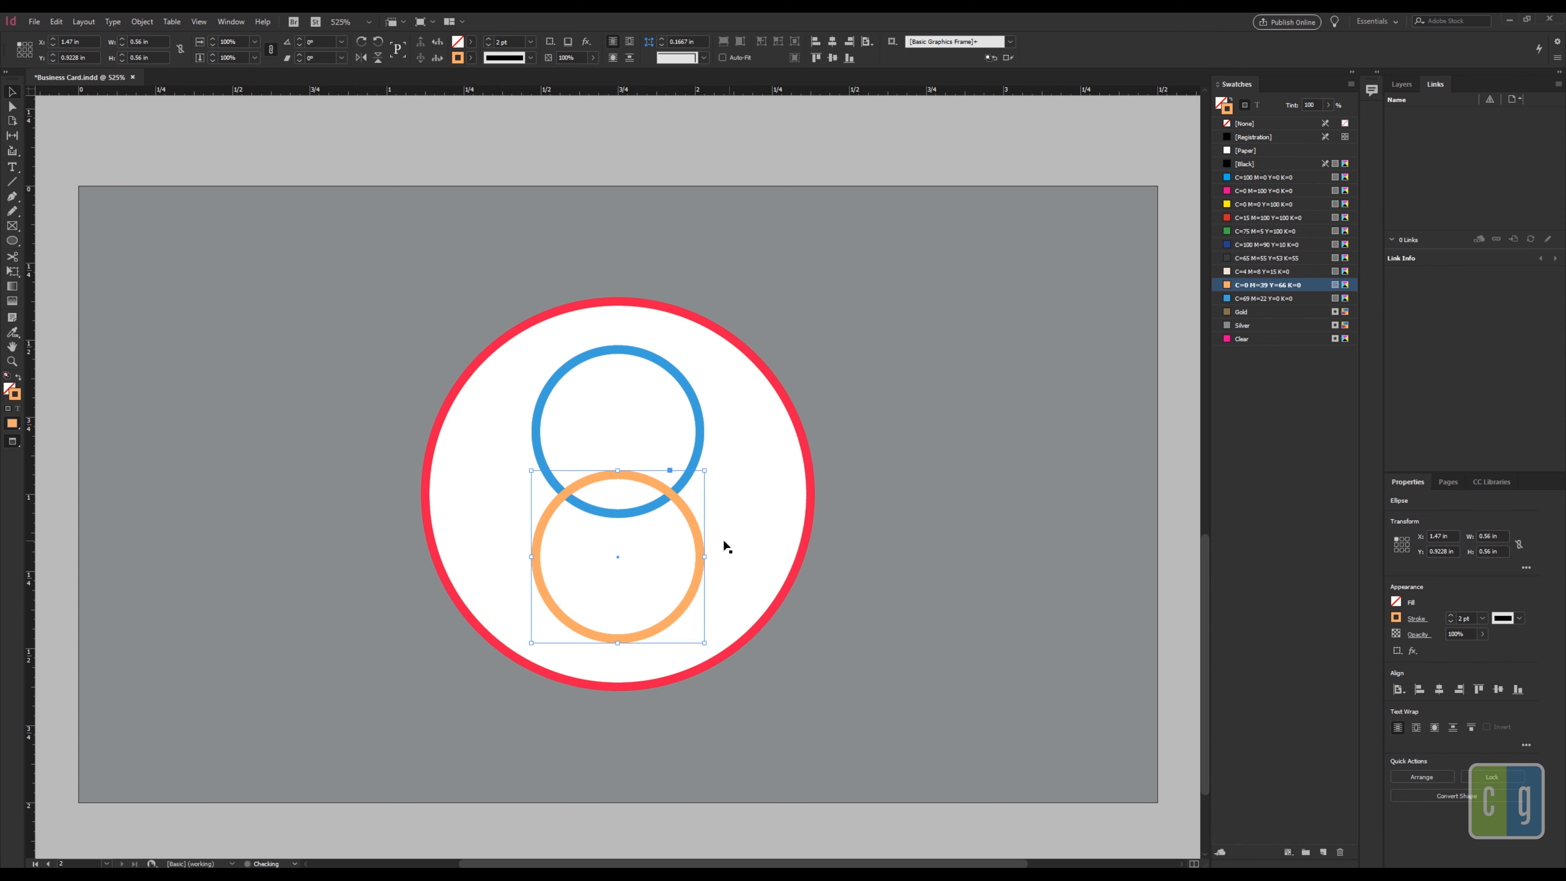
left_click(1245, 338)
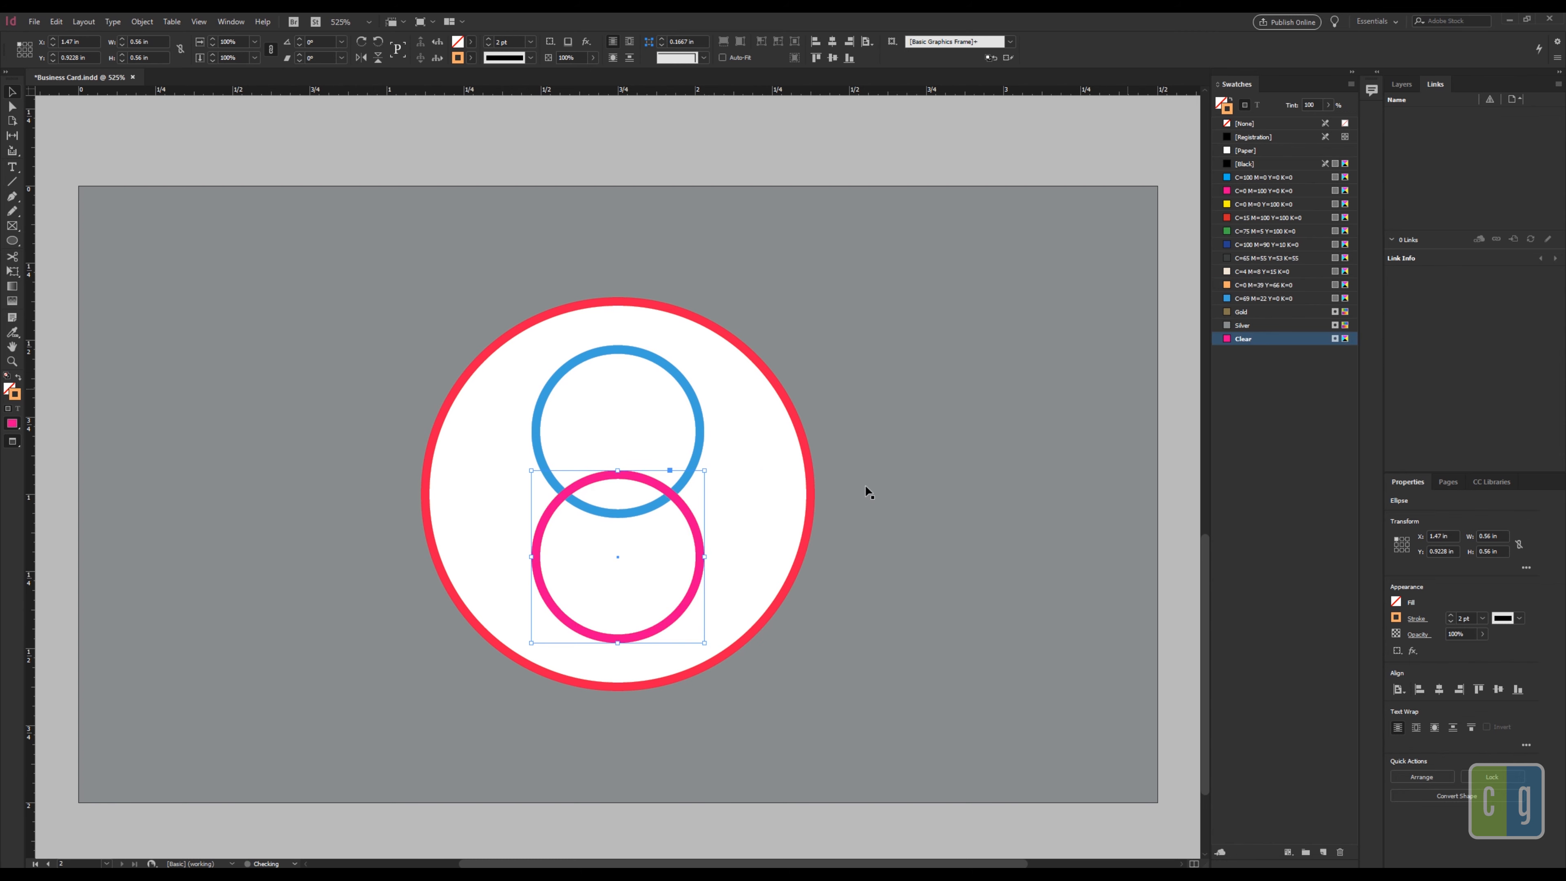
Step: Give the Clear-stroked circle a Multiply blend mode so it appears red
right_click(664, 635)
mouse_move(718, 503)
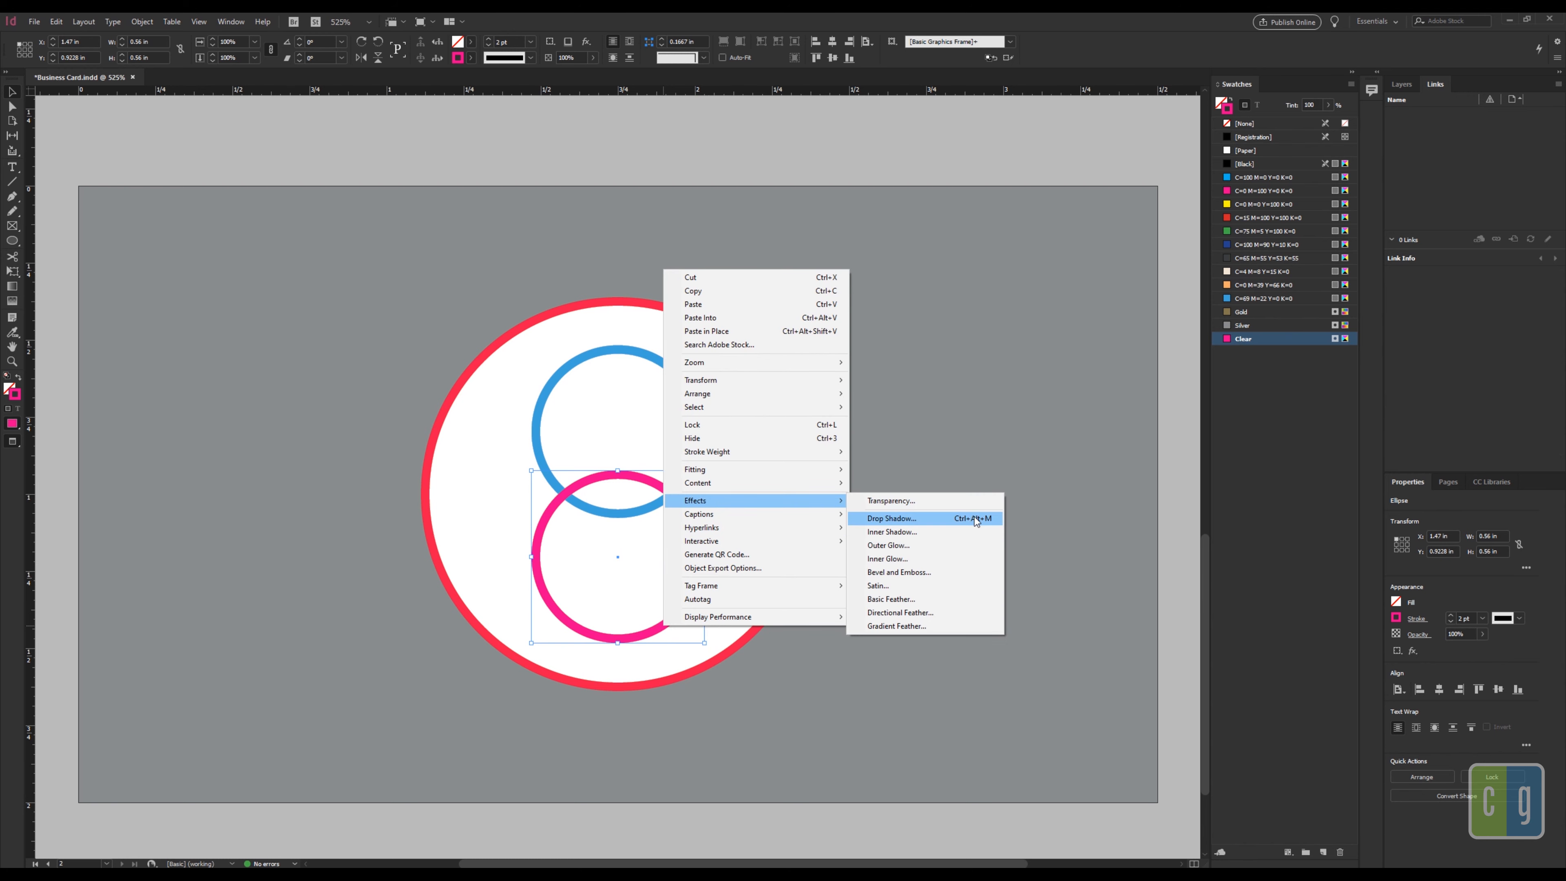
left_click(887, 500)
left_click(792, 367)
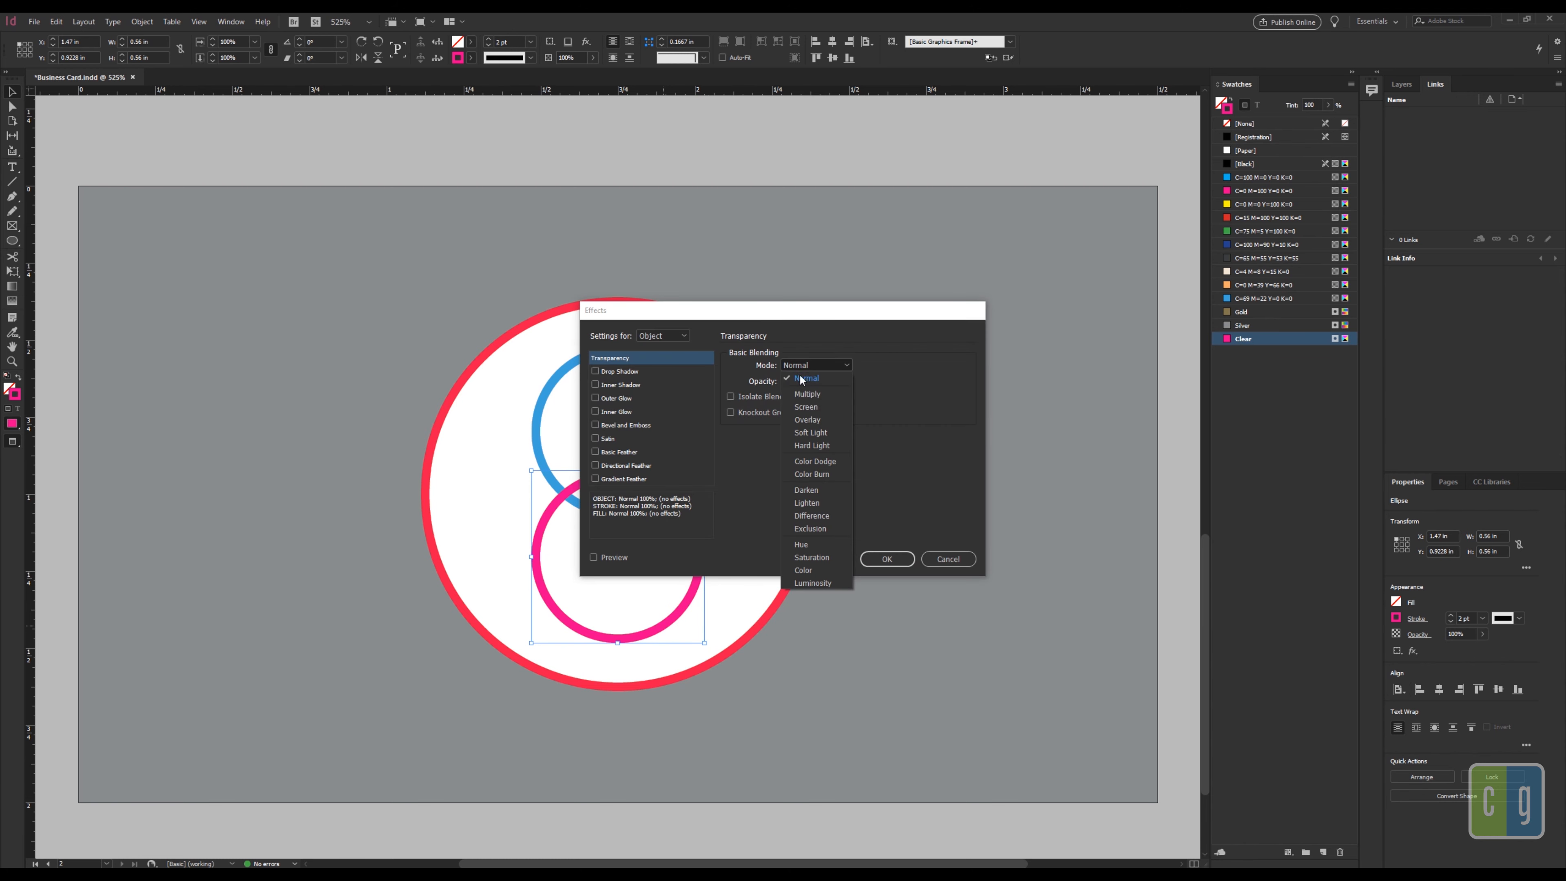
left_click(804, 395)
left_click(886, 559)
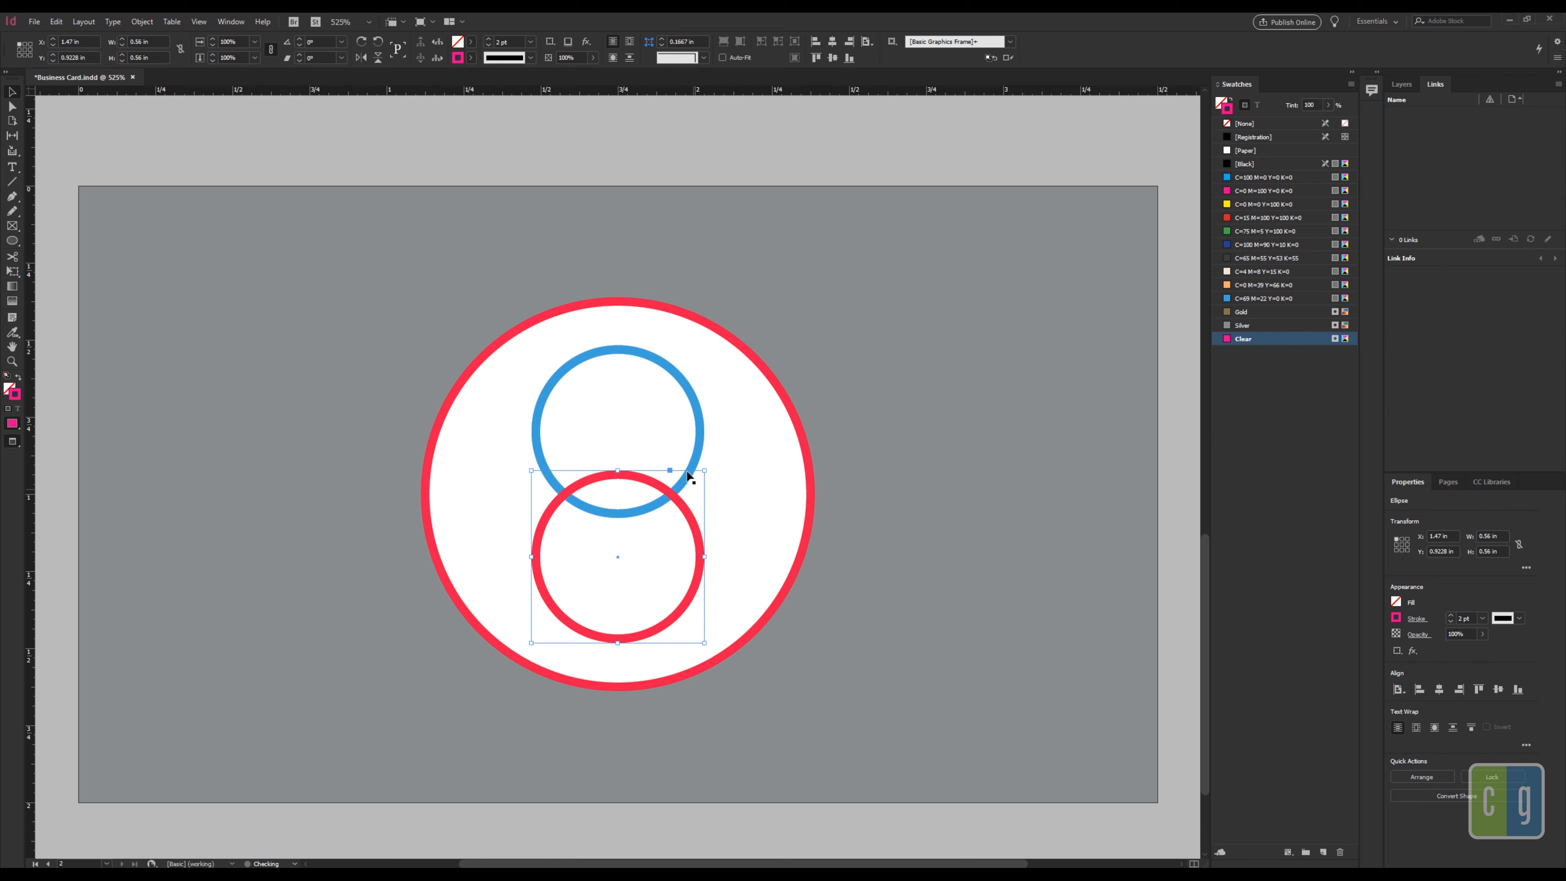
double_click(702, 436)
double_click(702, 436)
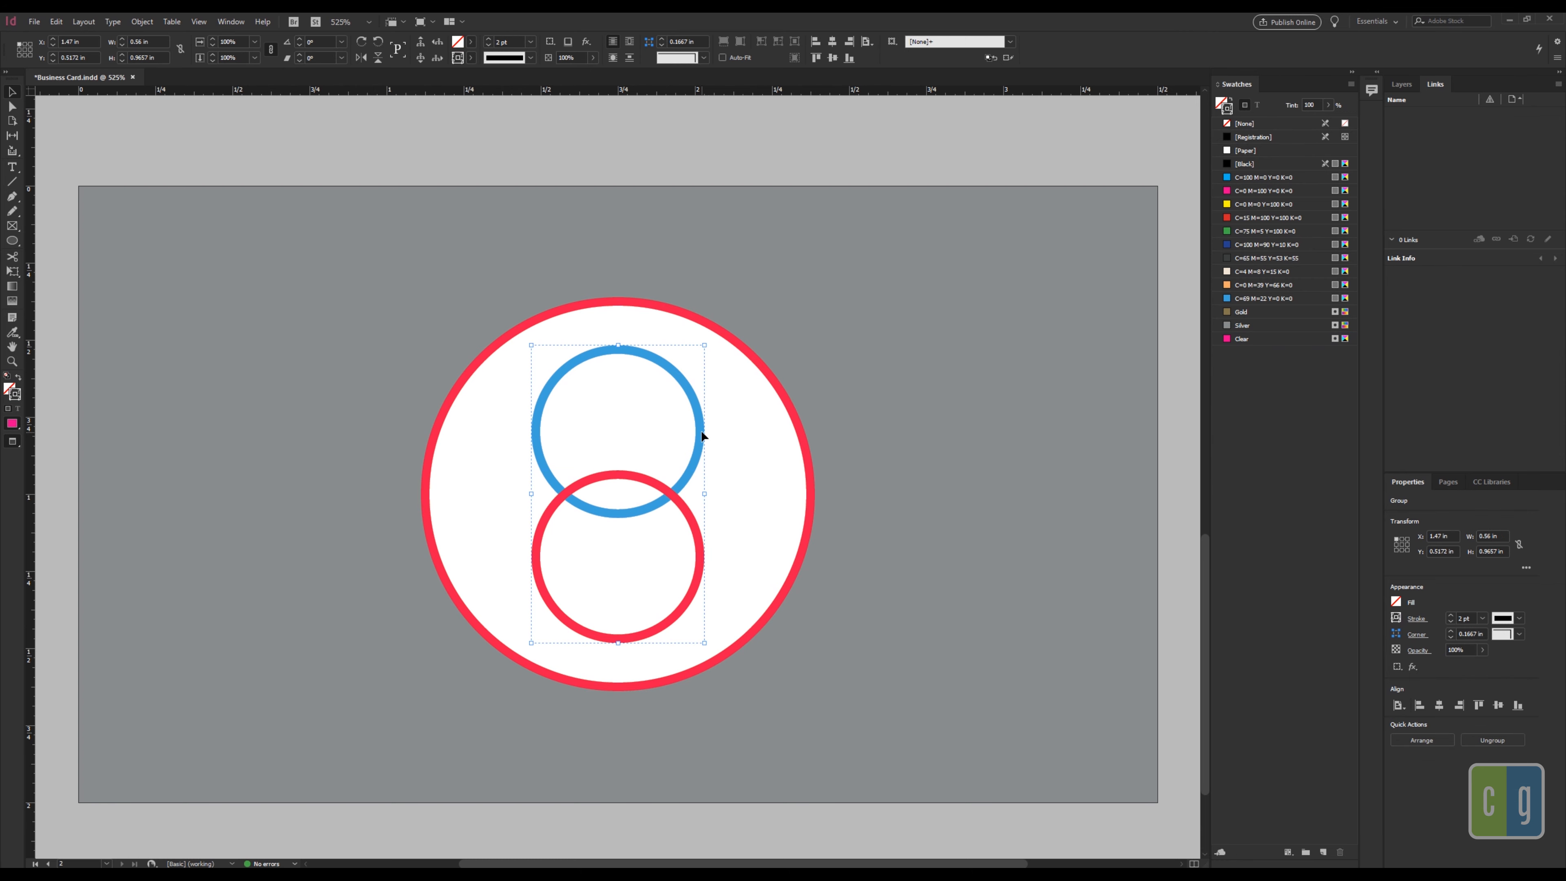
Step: Undo a trial duplicate of the blue circle, then stroke it with the Clear ink
key("ctrl+v")
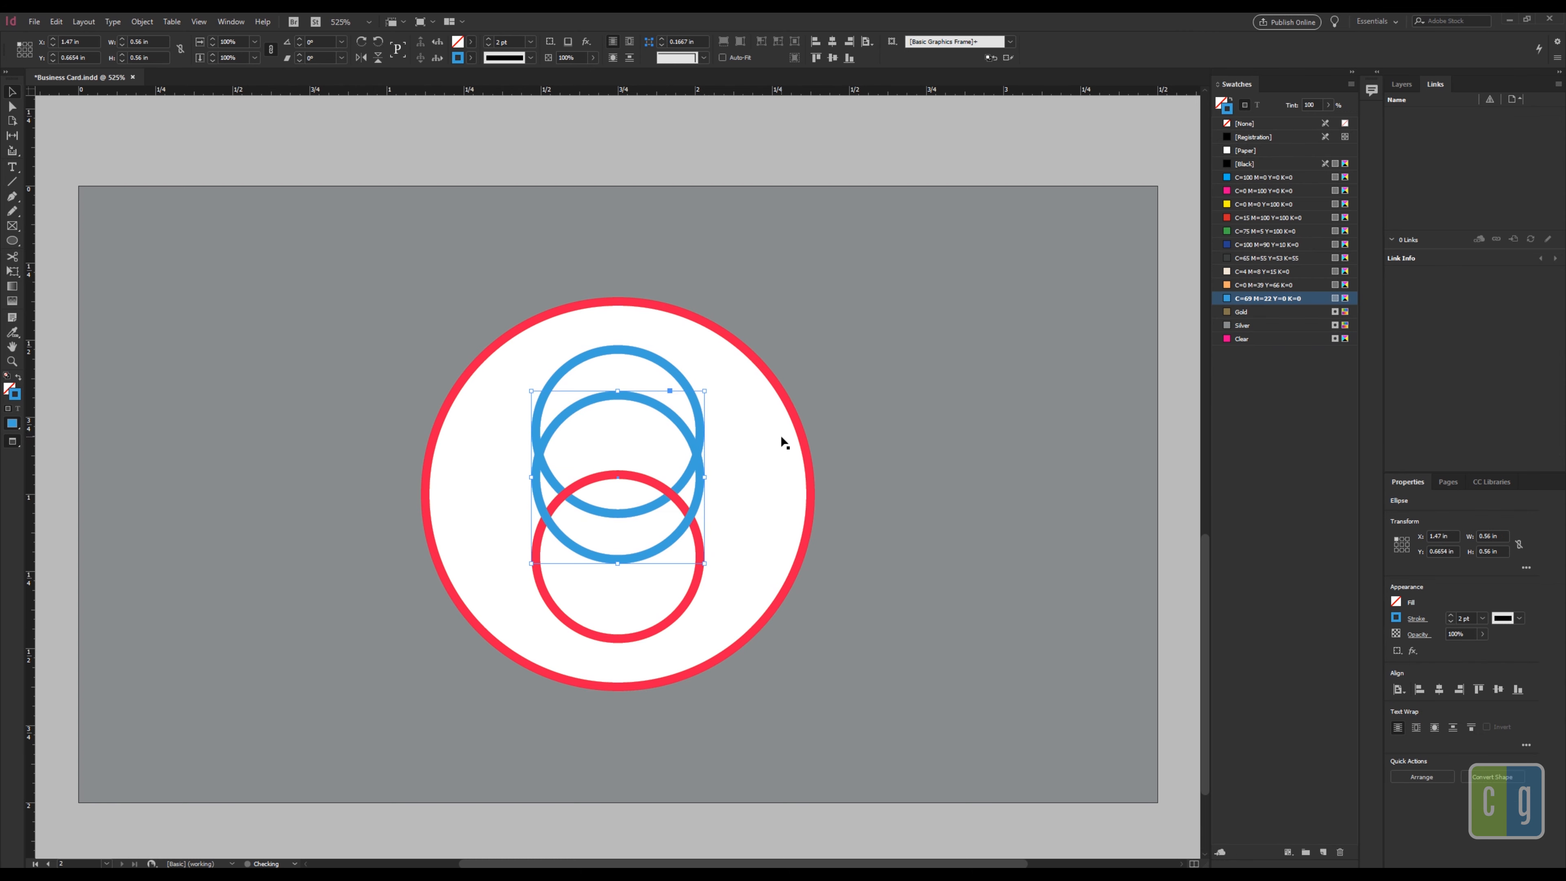
key("ctrl+z")
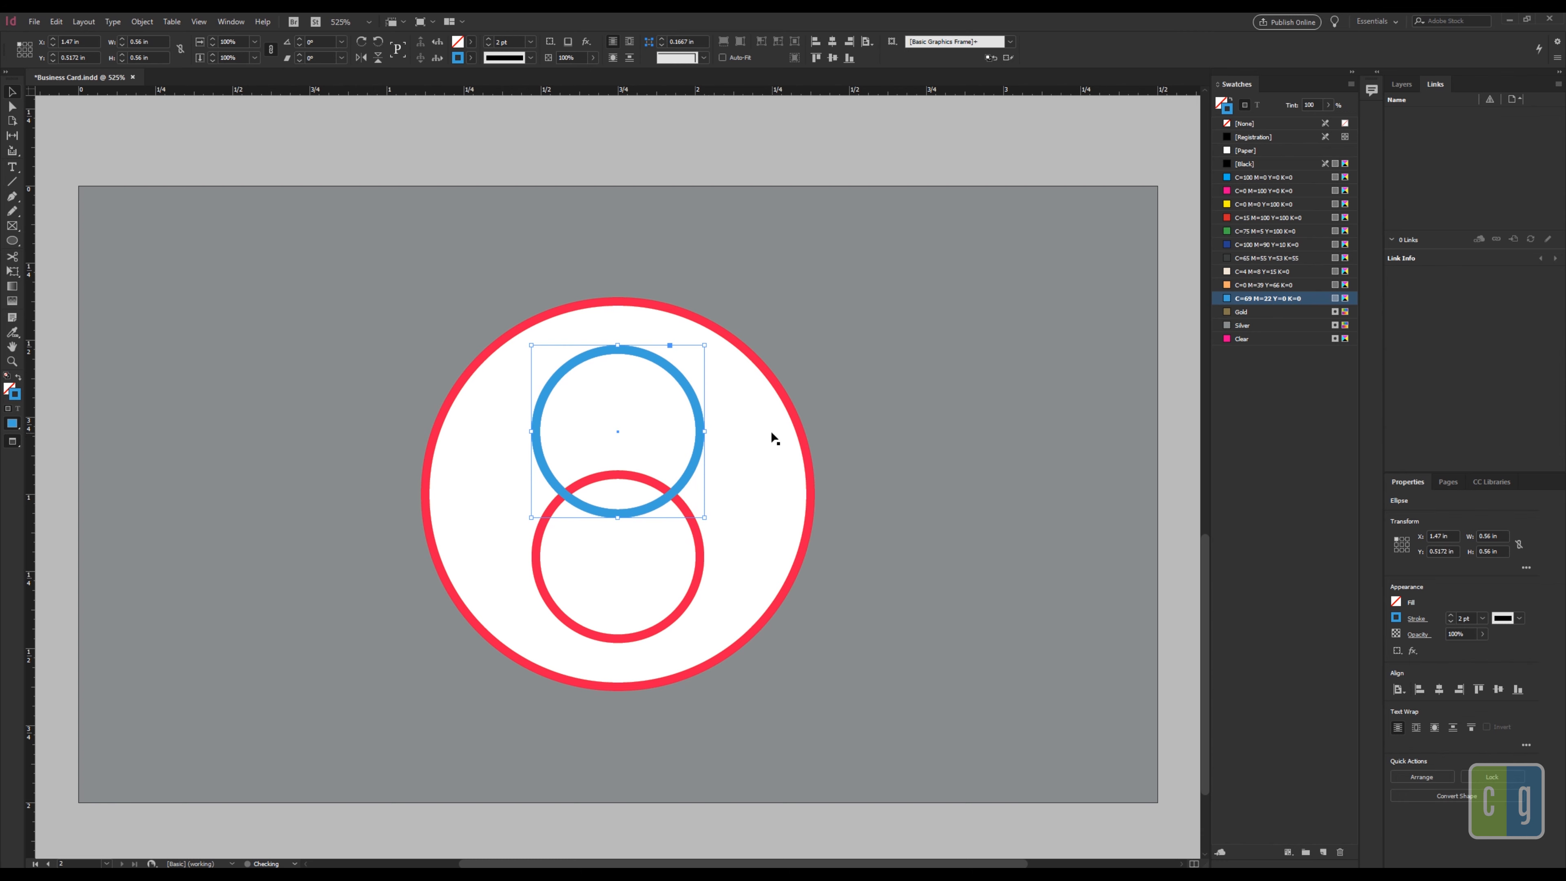
left_click_drag(710, 412, 736, 409)
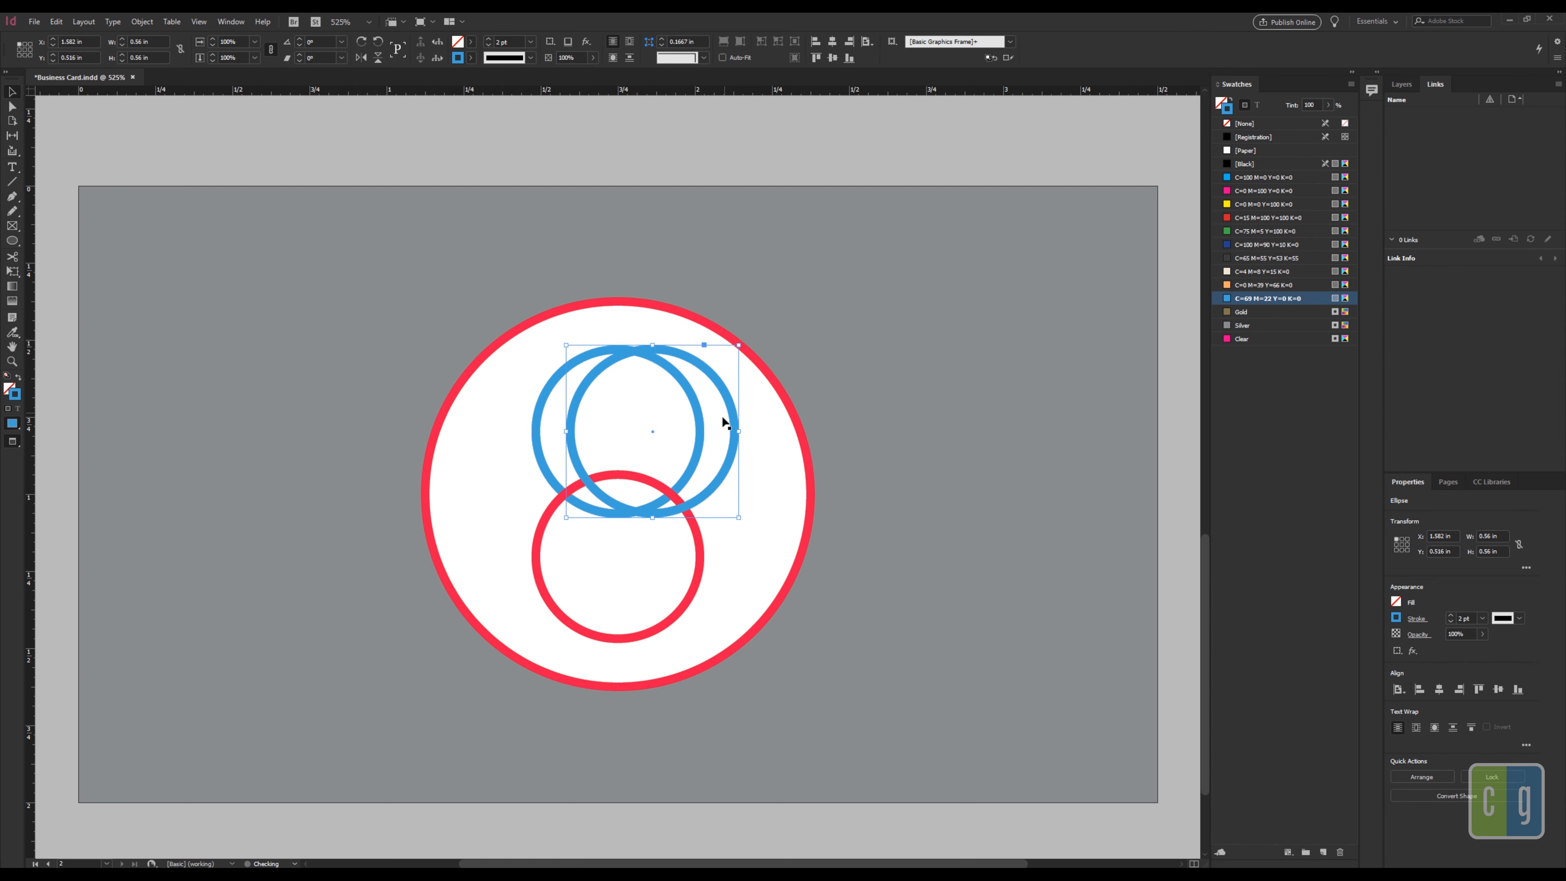
key("ctrl+z")
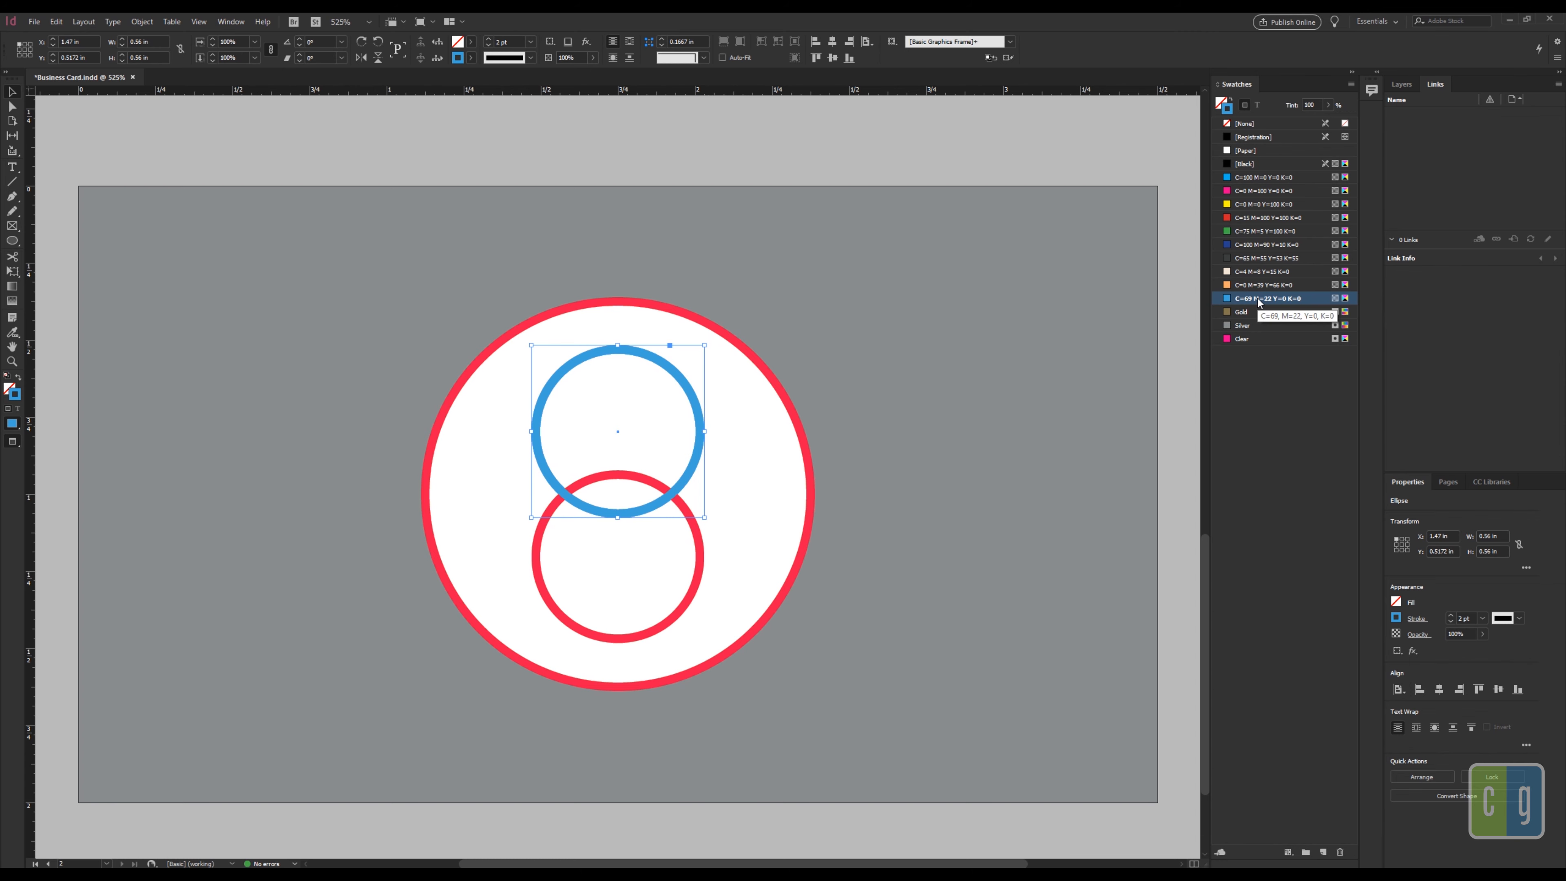
left_click(1244, 338)
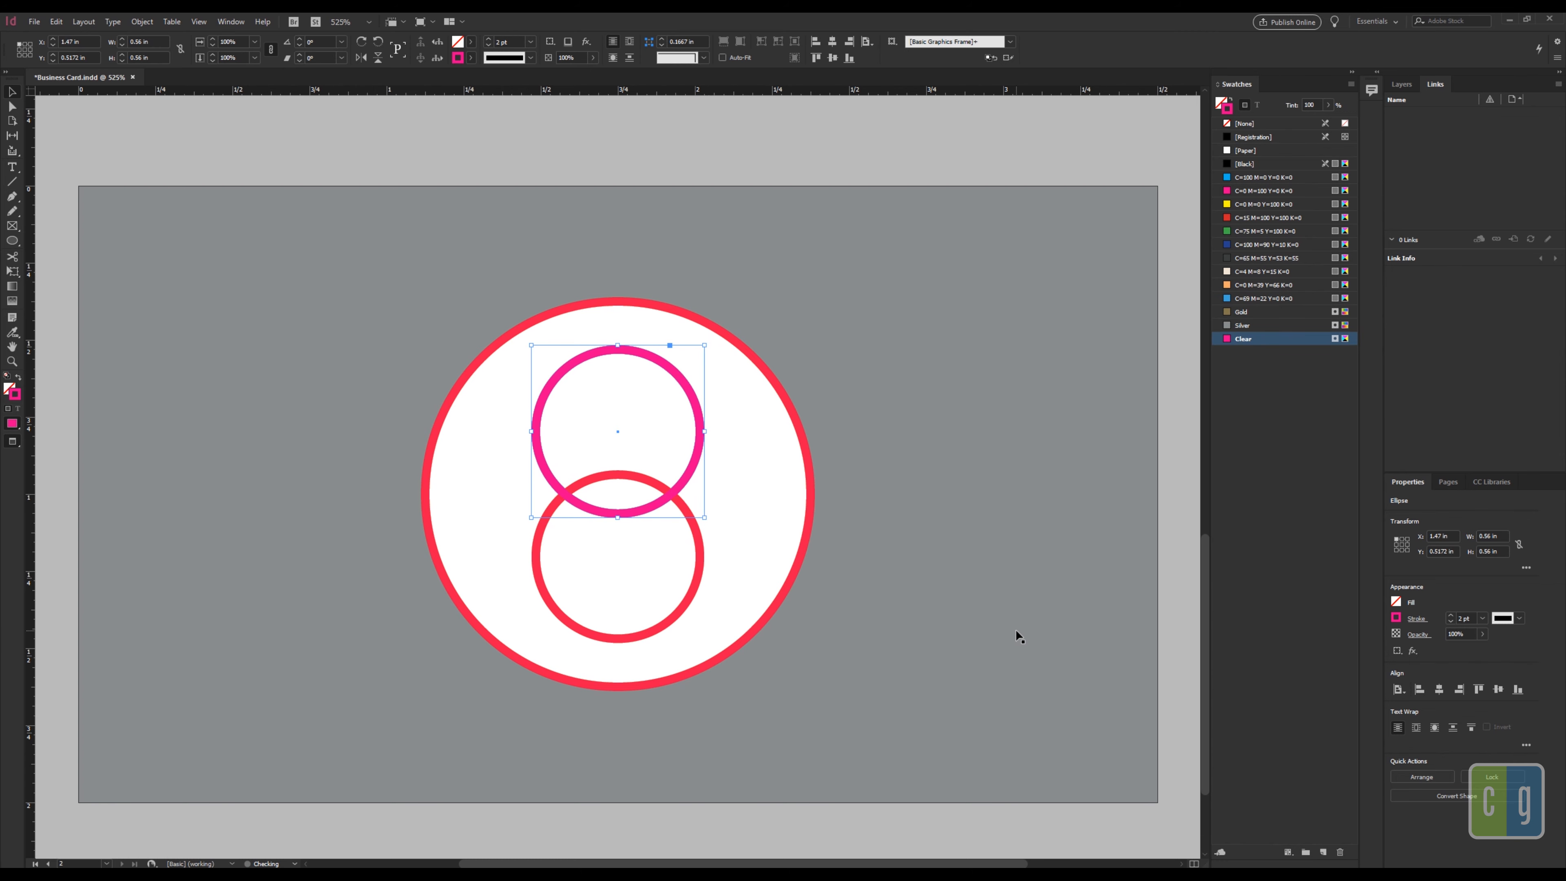
Step: Set the blue circle's transparency blending mode to Multiply so it appears purple
right_click(697, 449)
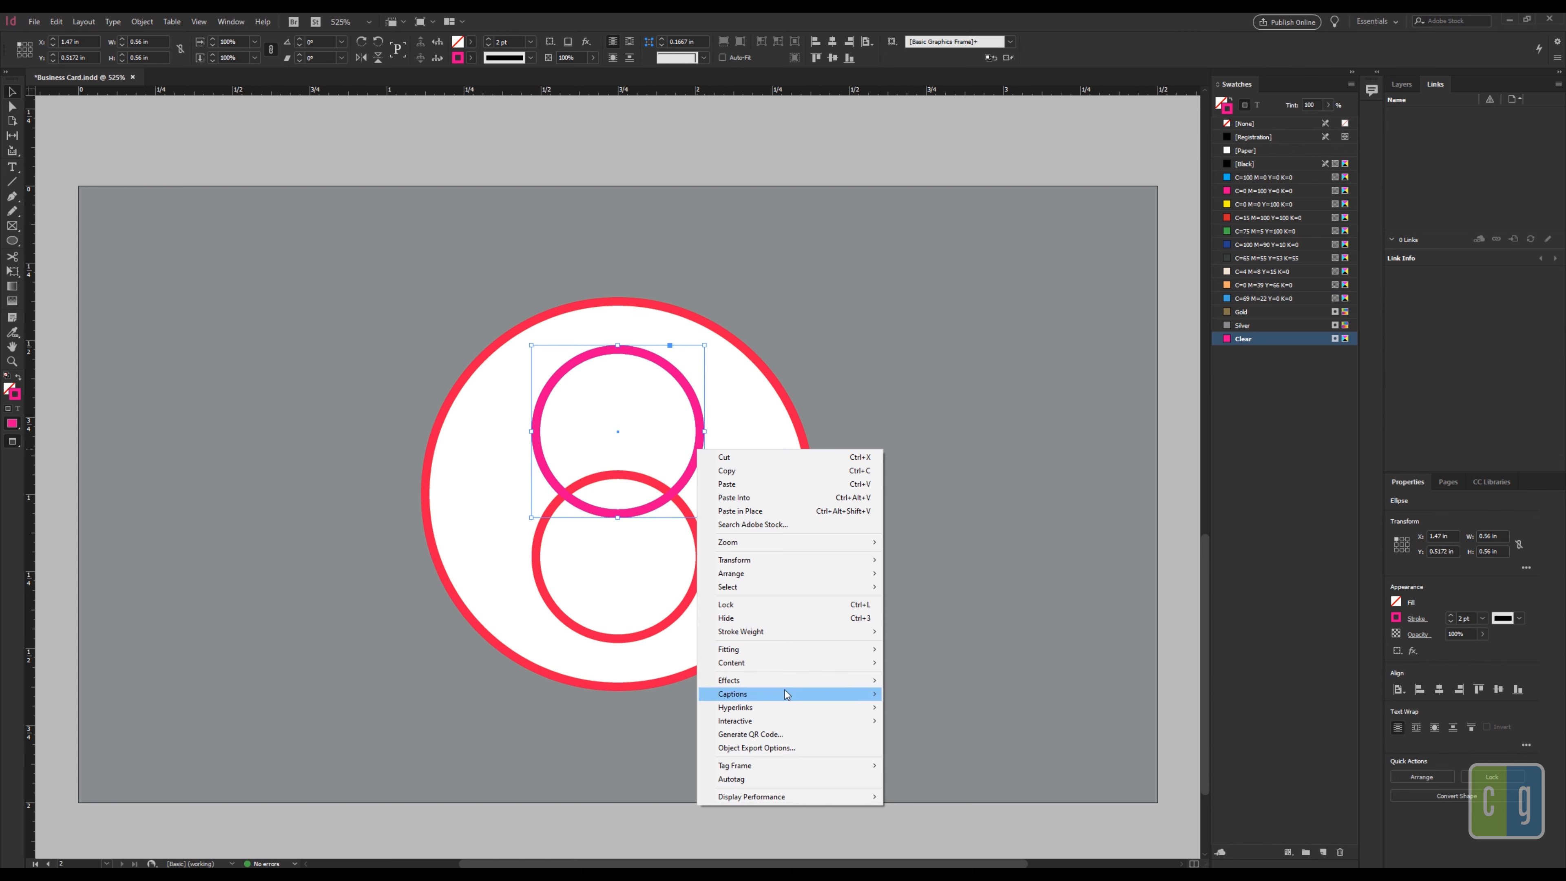
mouse_move(801, 683)
left_click(922, 681)
left_click(812, 364)
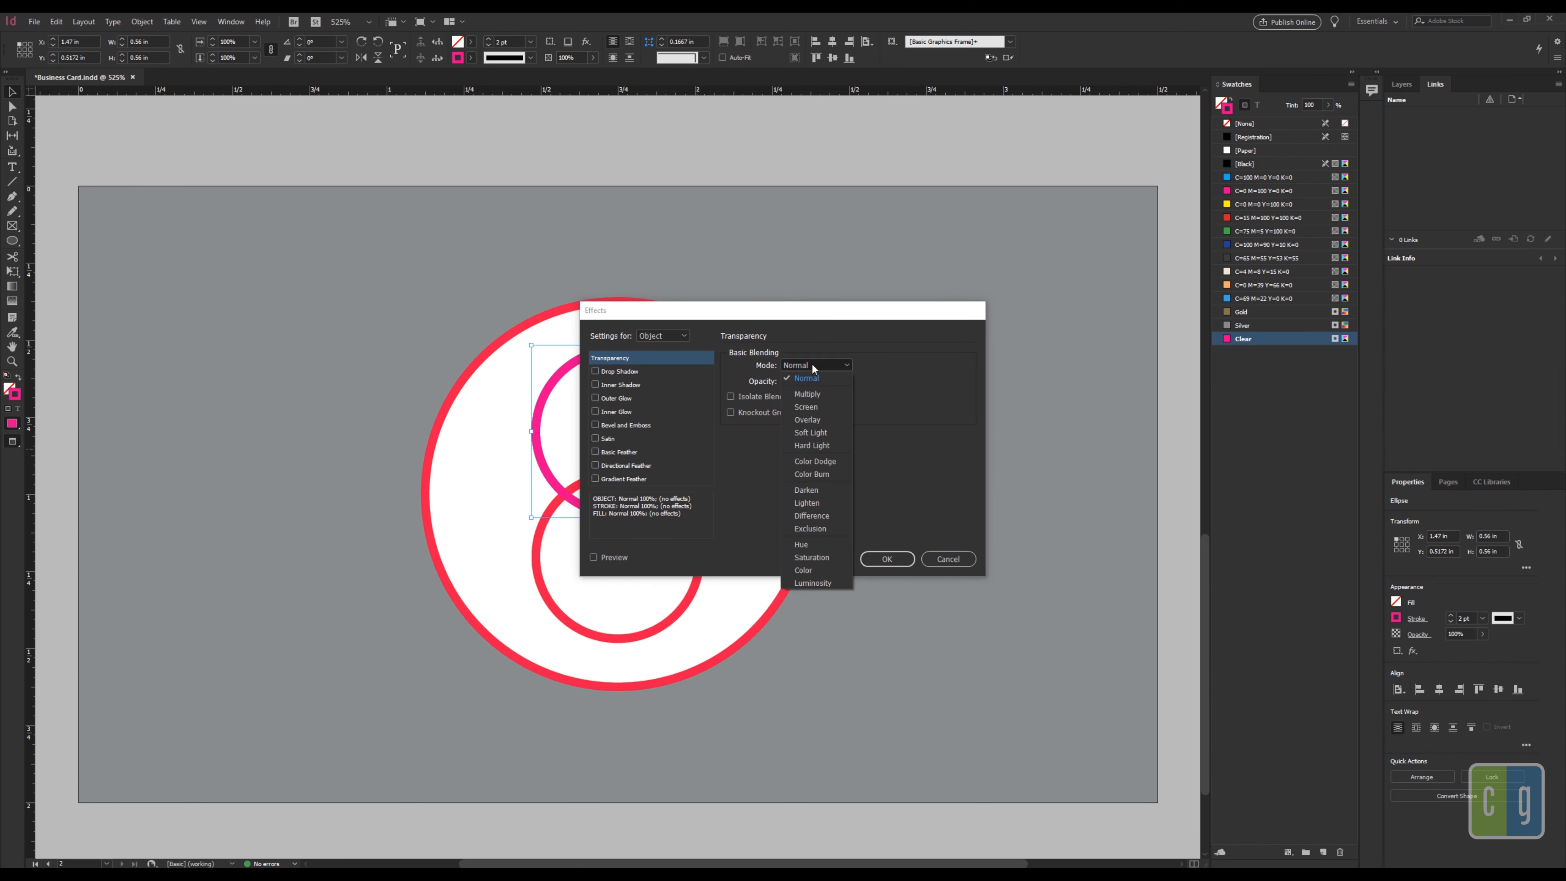
left_click(821, 394)
left_click(911, 562)
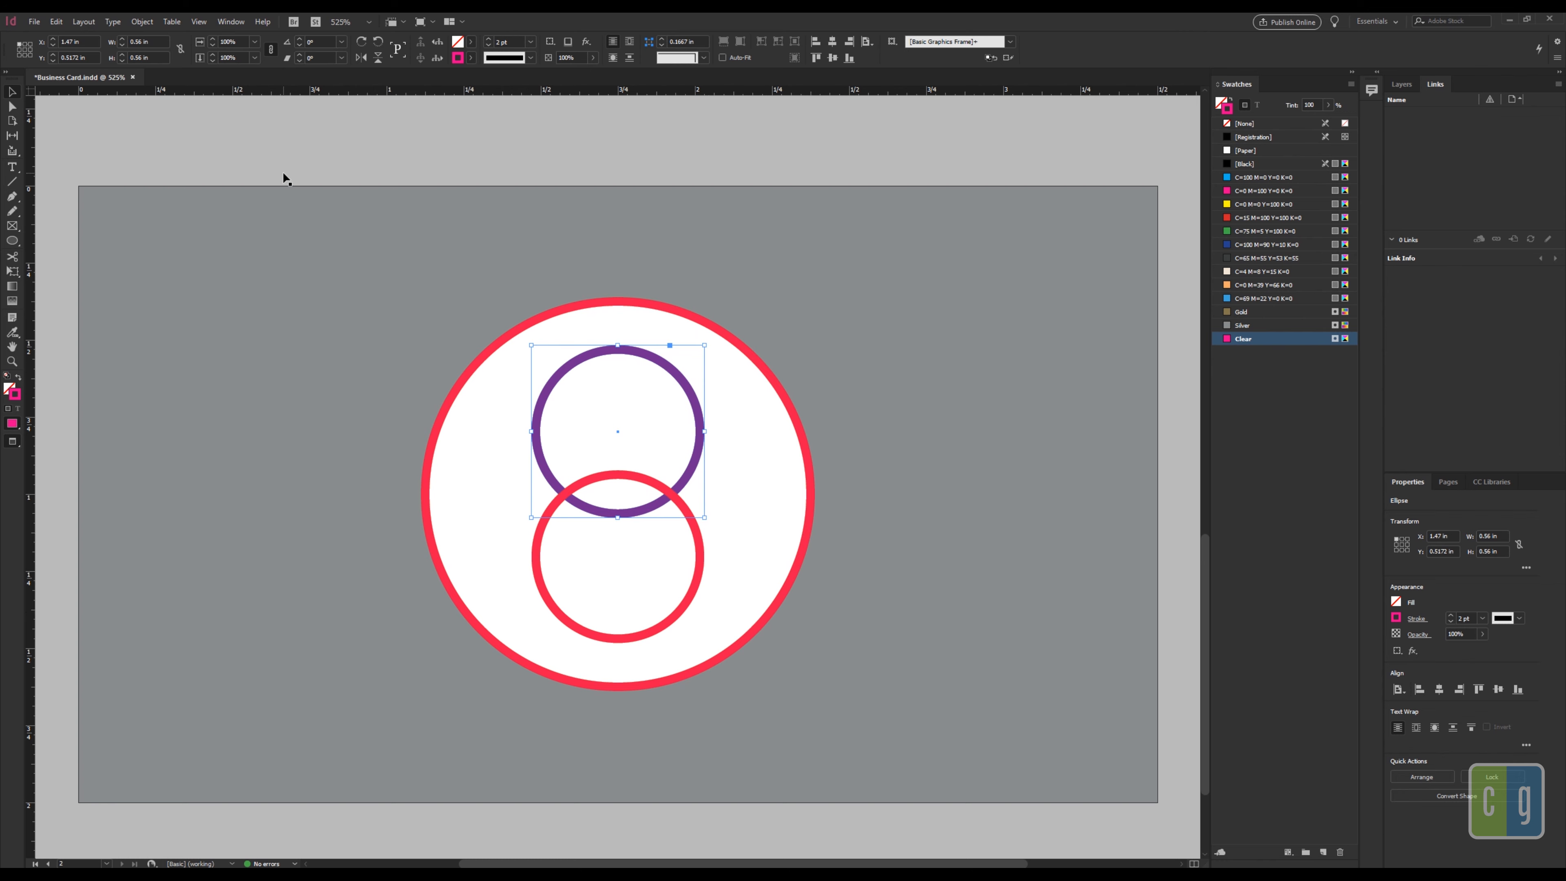
left_click(382, 253)
left_click(565, 306)
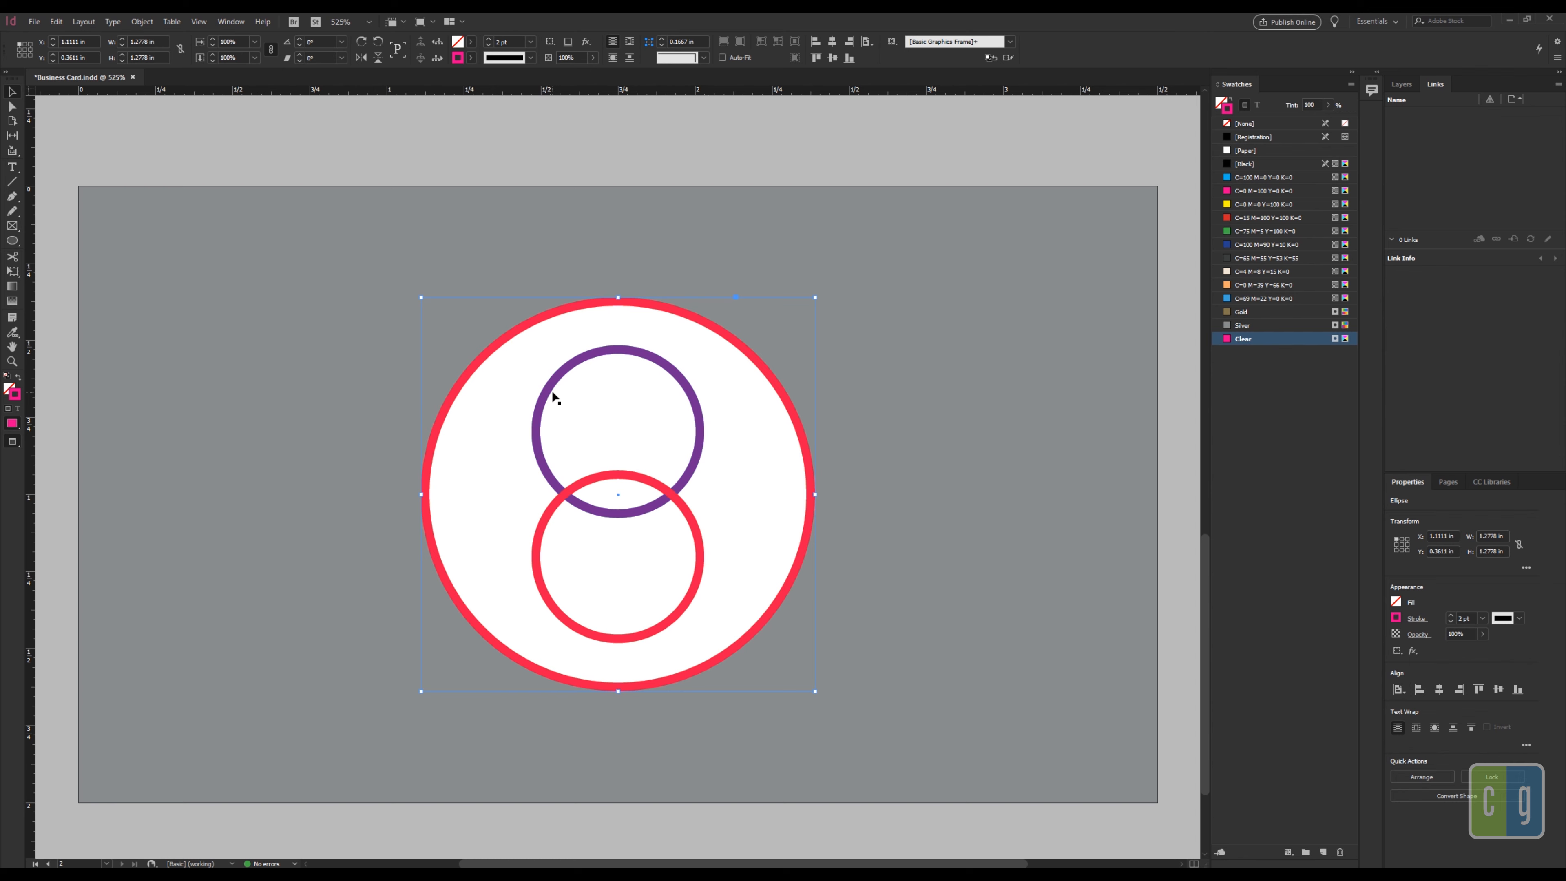
Step: Start a High Quality Print PDF export of the card named Business Card
left_click(599, 161)
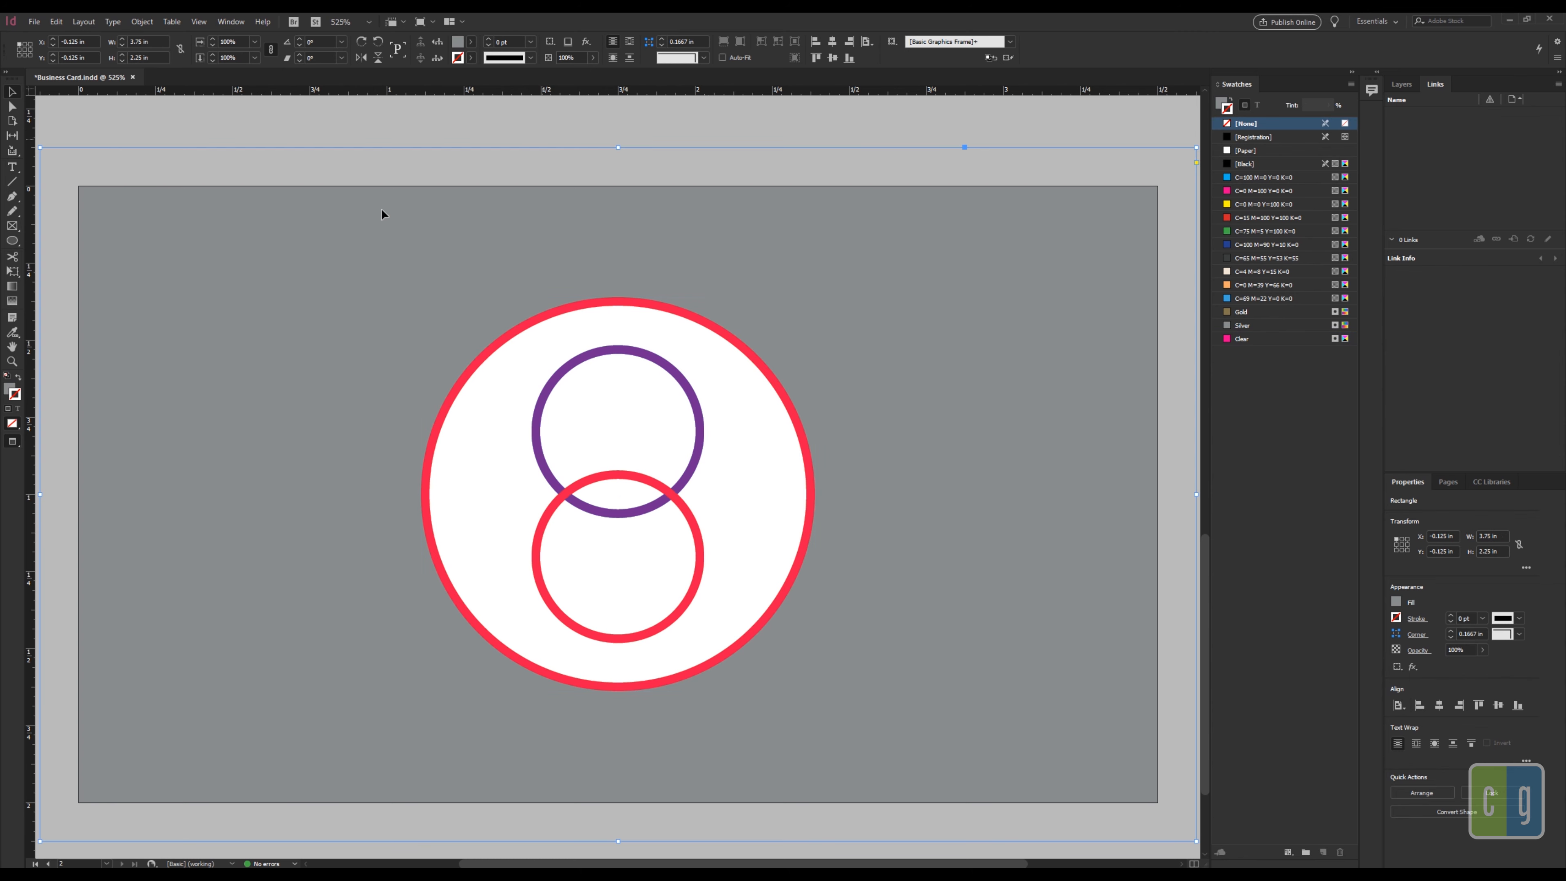
left_click(354, 132)
left_click(34, 21)
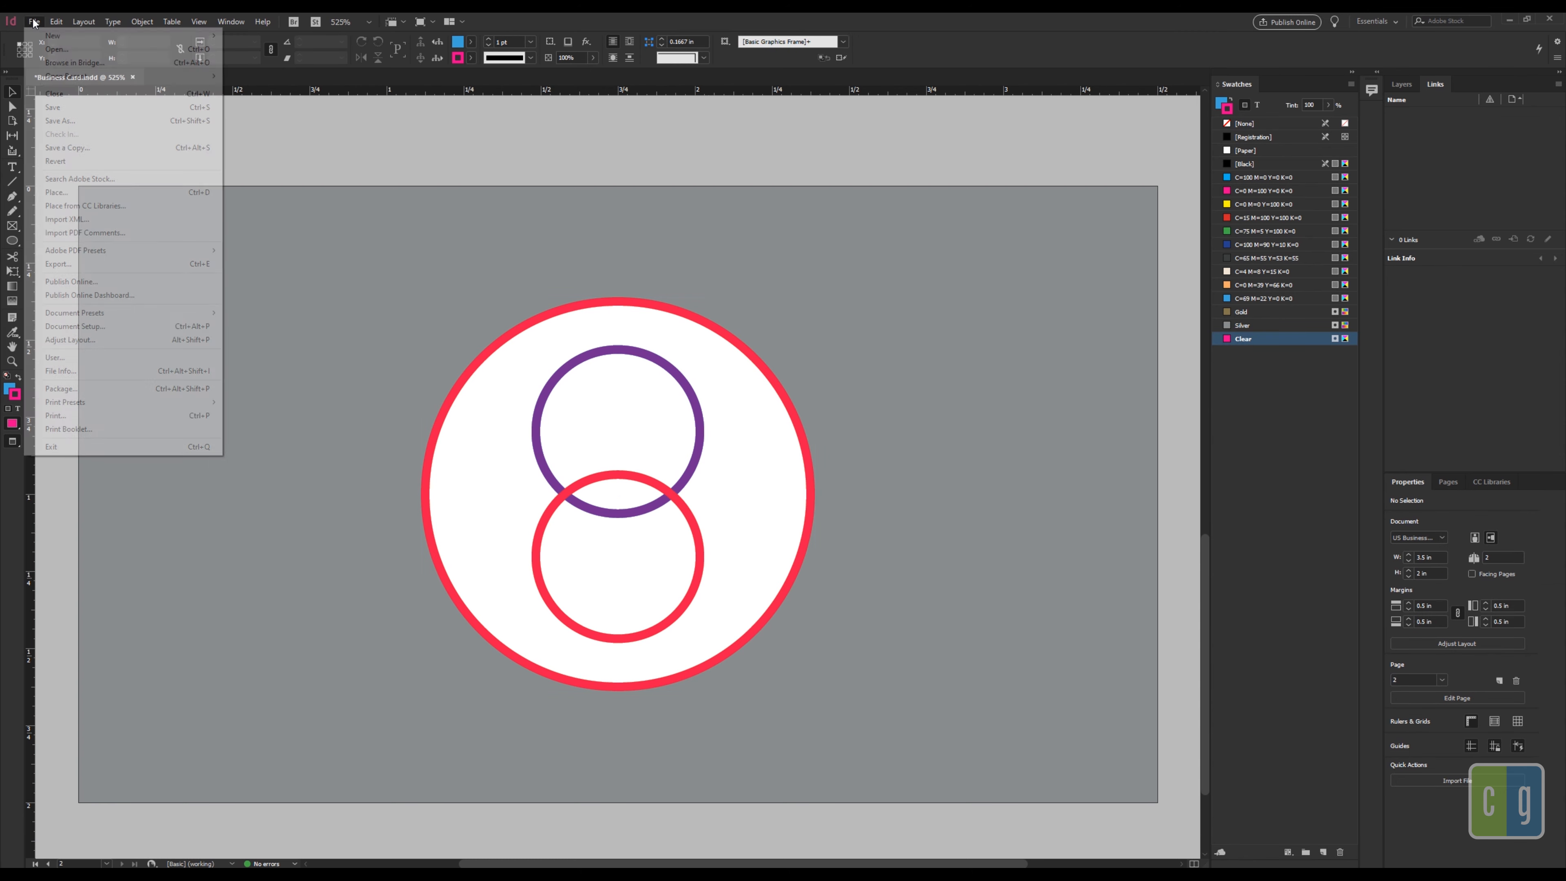
mouse_move(102, 251)
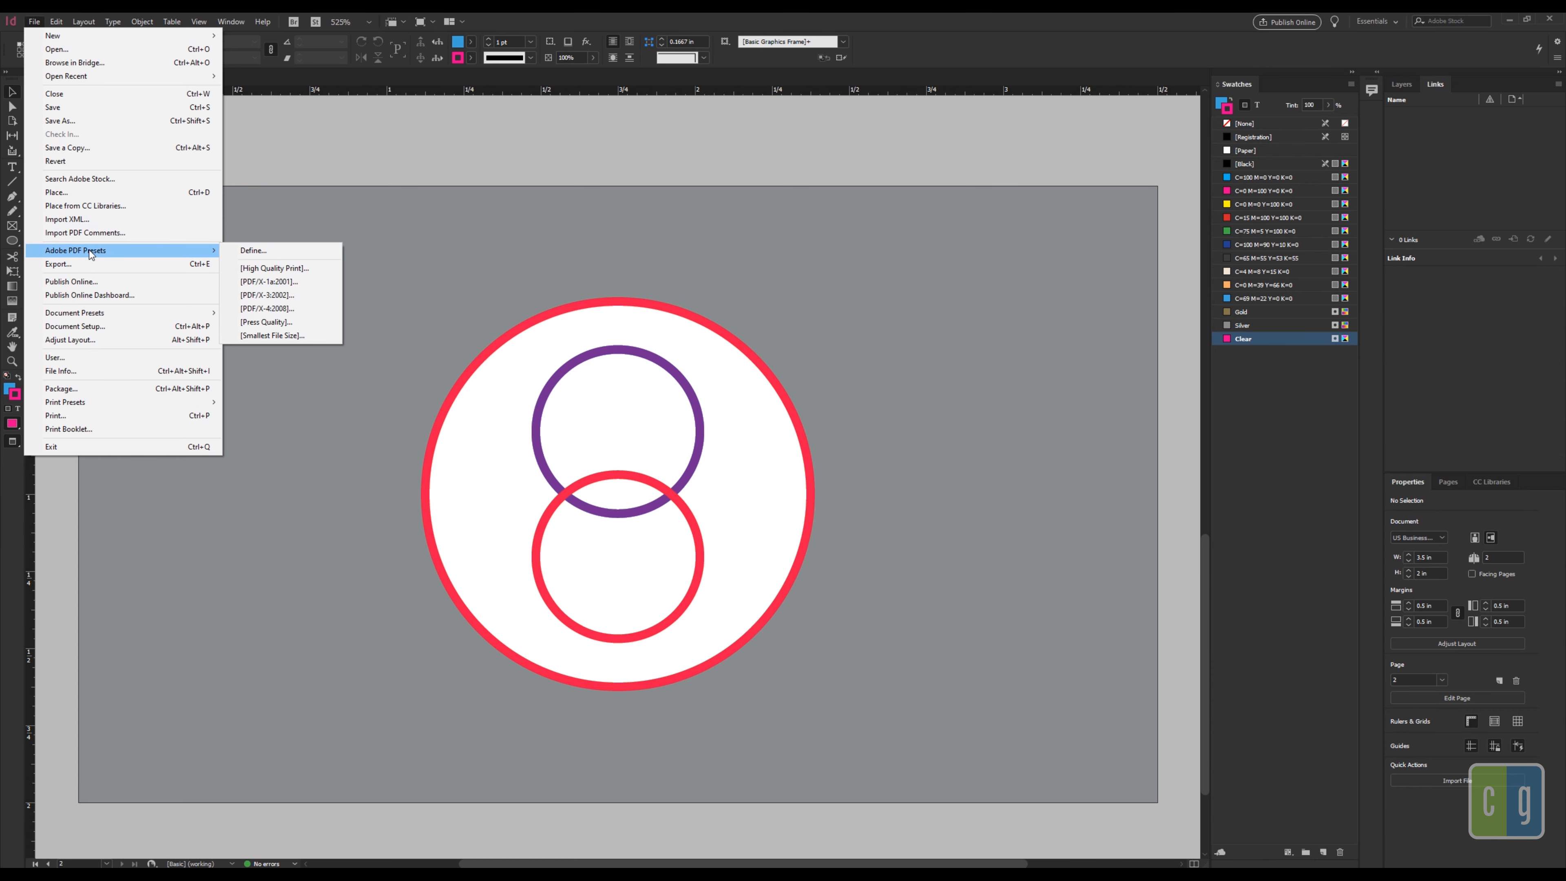
left_click(271, 269)
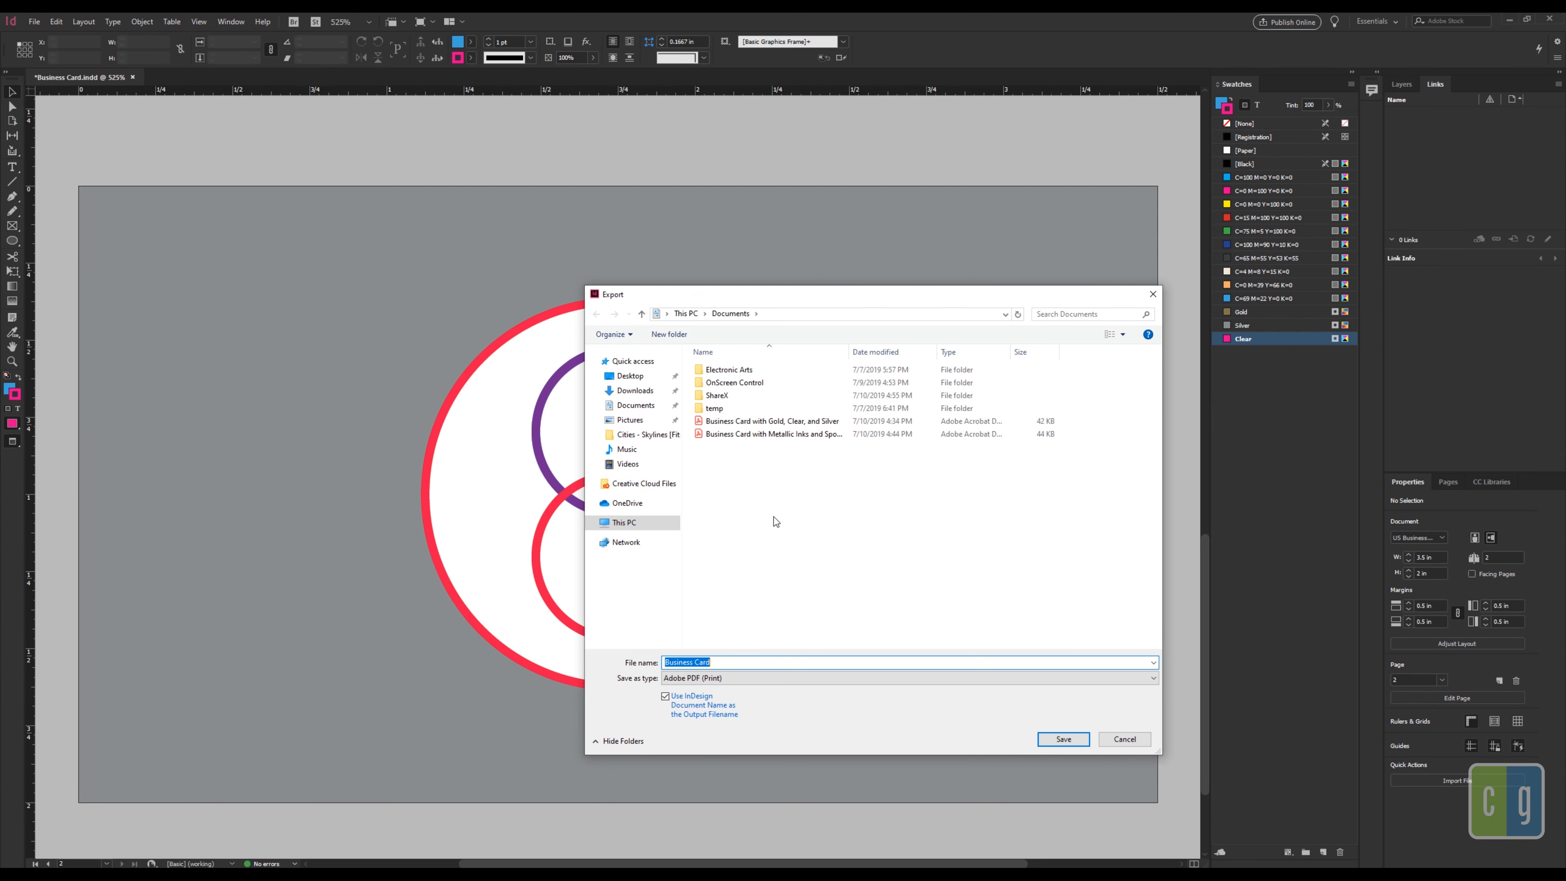
left_click(741, 658)
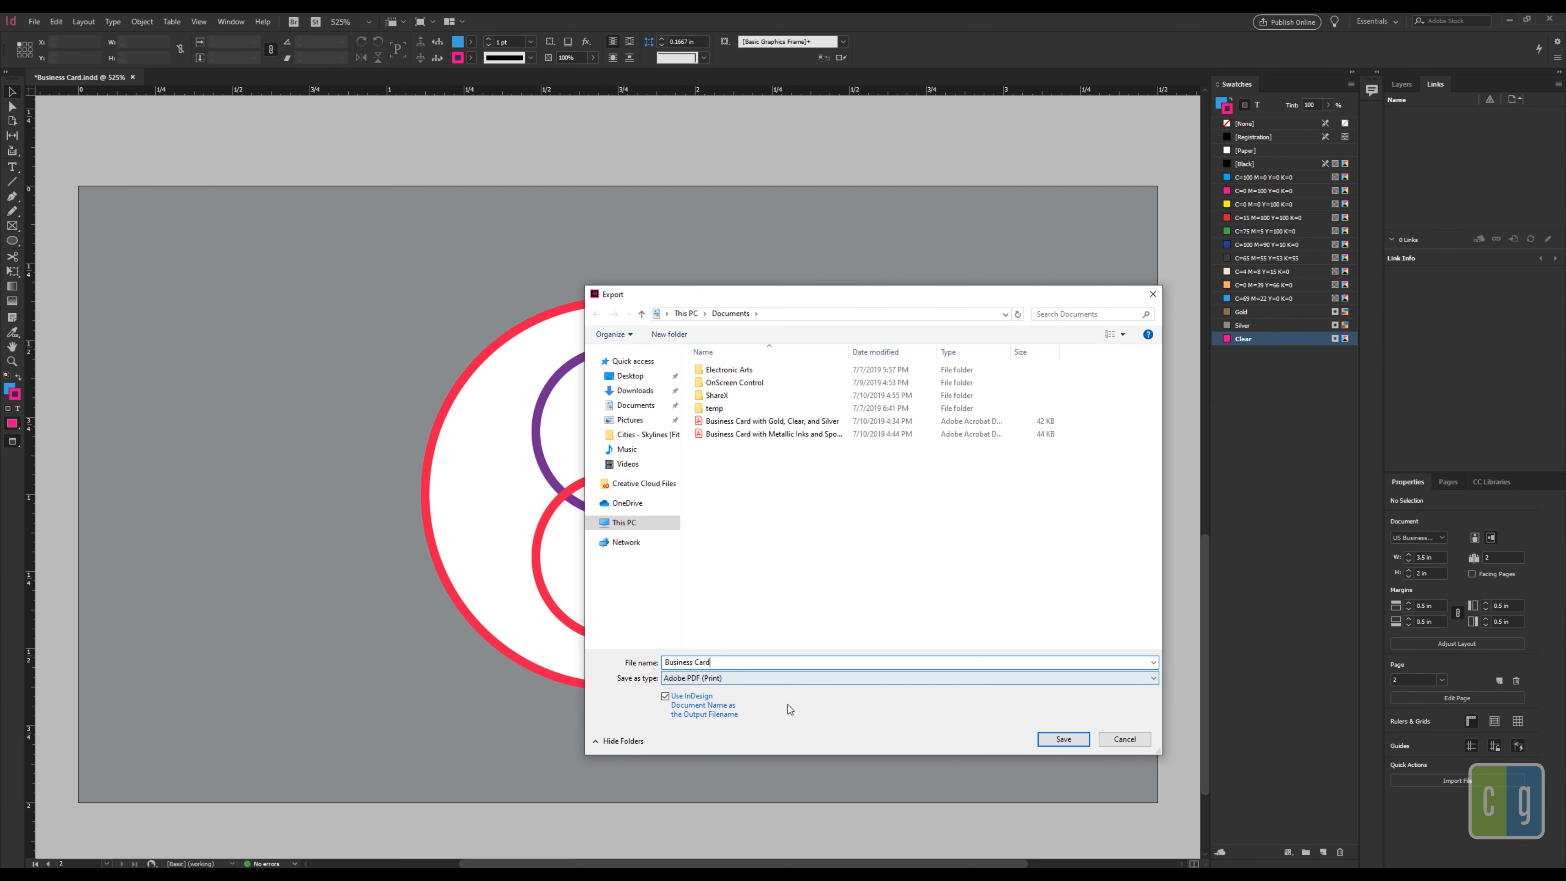
left_click(1061, 739)
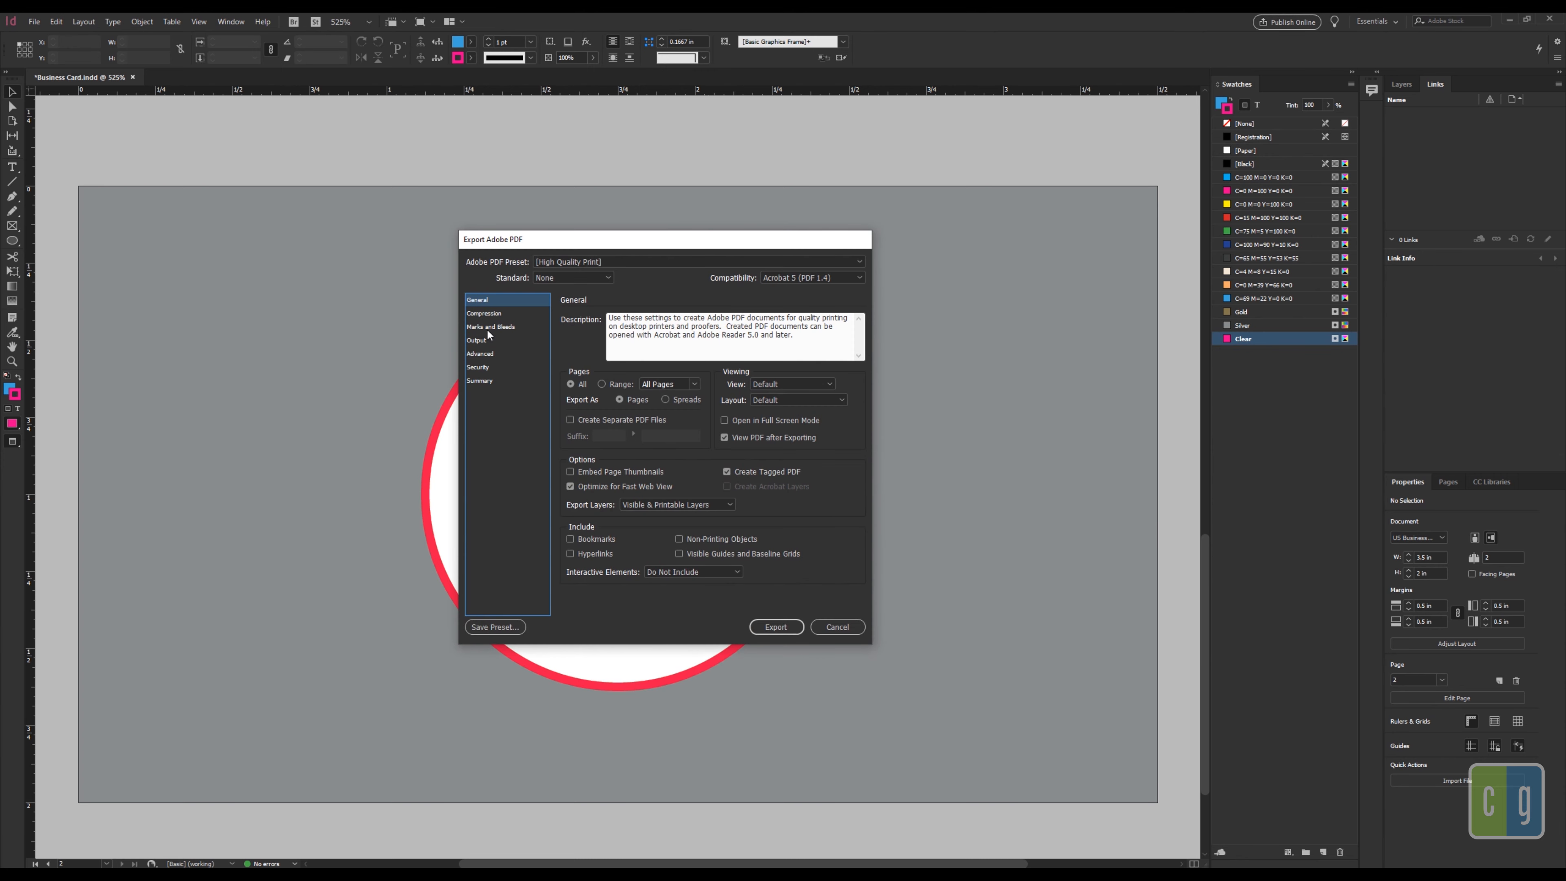
Step: Under Output keep No Color Conversion, enable View PDF after Exporting, and export
left_click(482, 341)
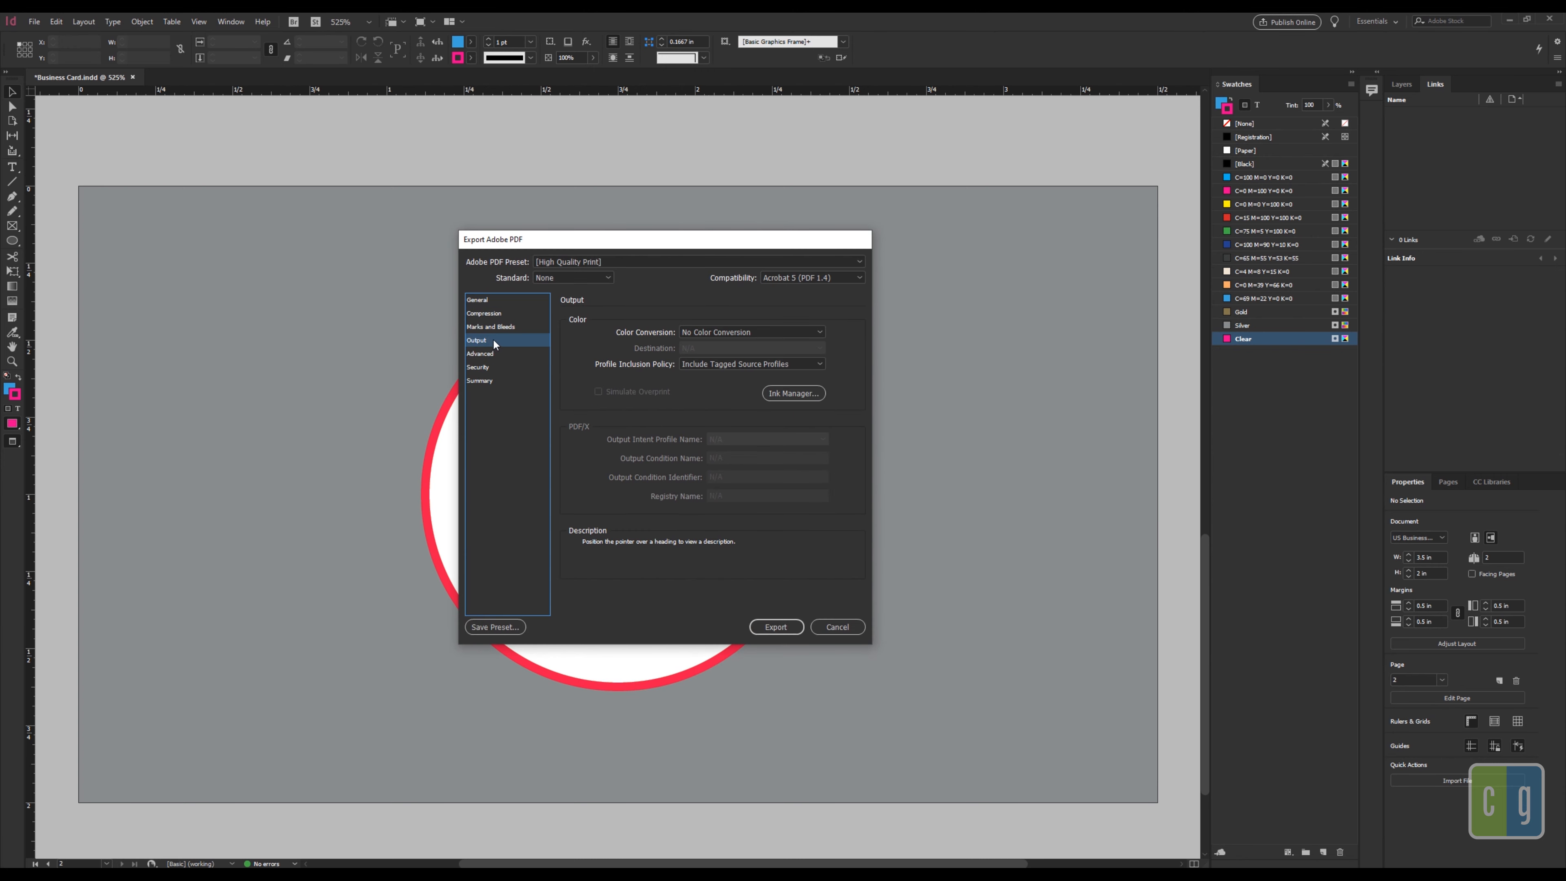
left_click(690, 333)
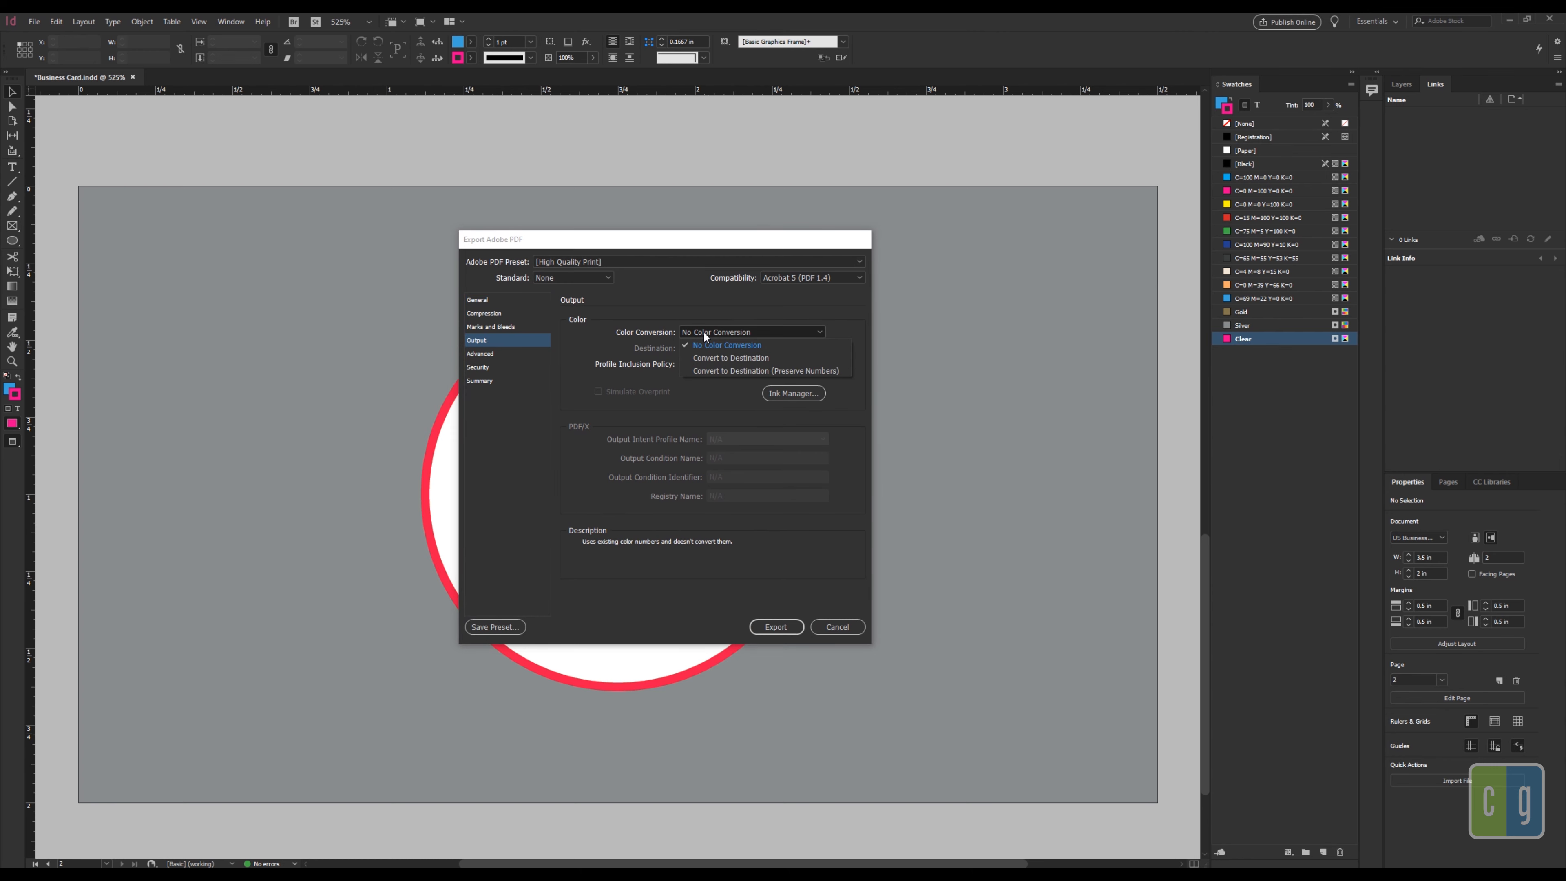
left_click(703, 333)
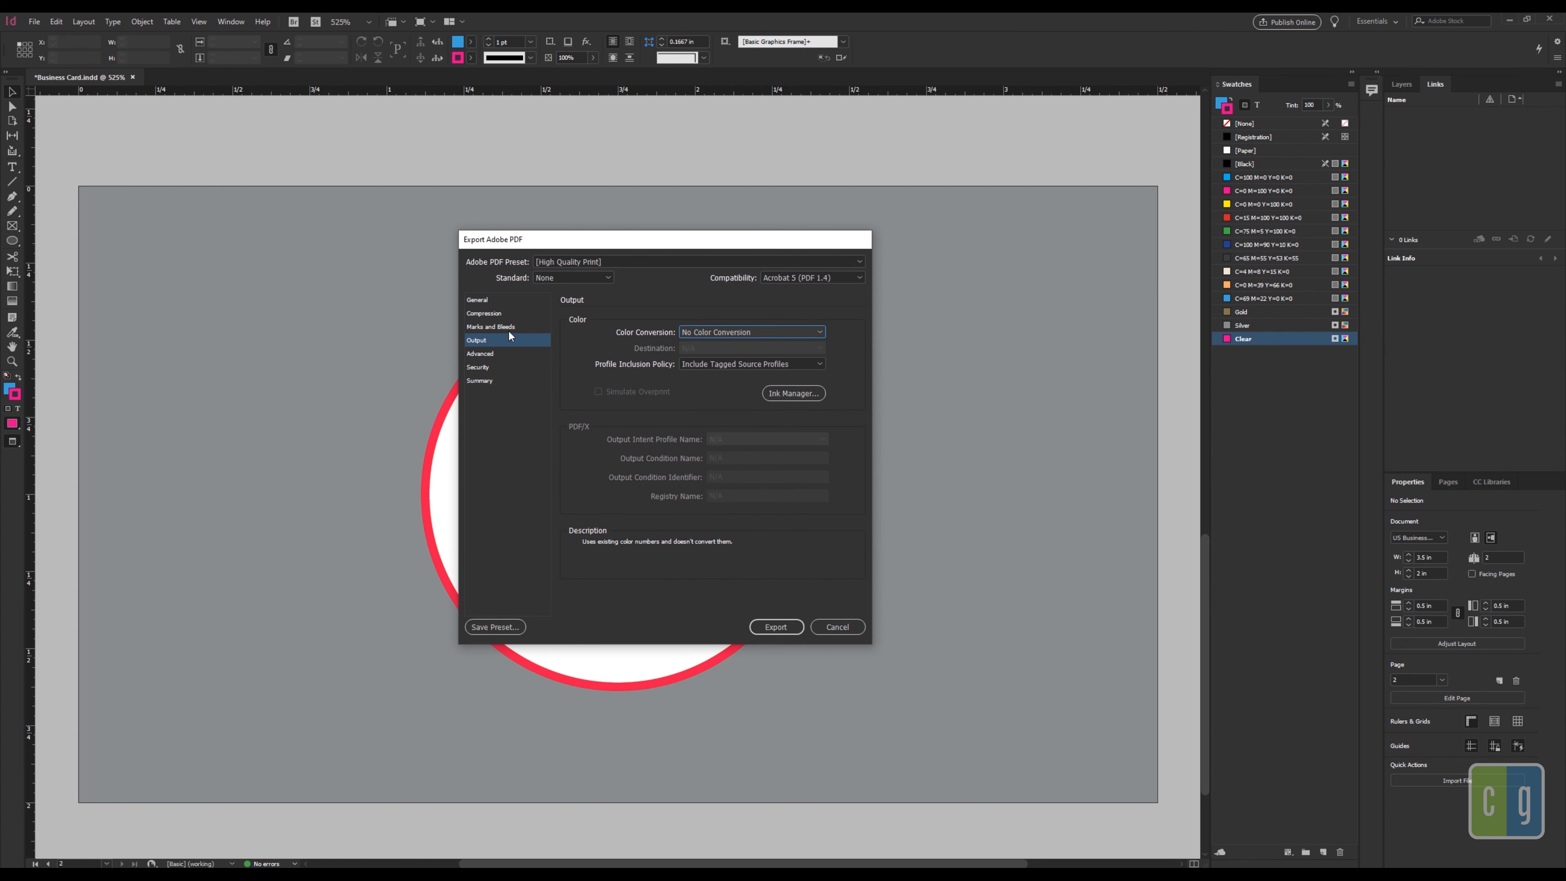
left_click(705, 331)
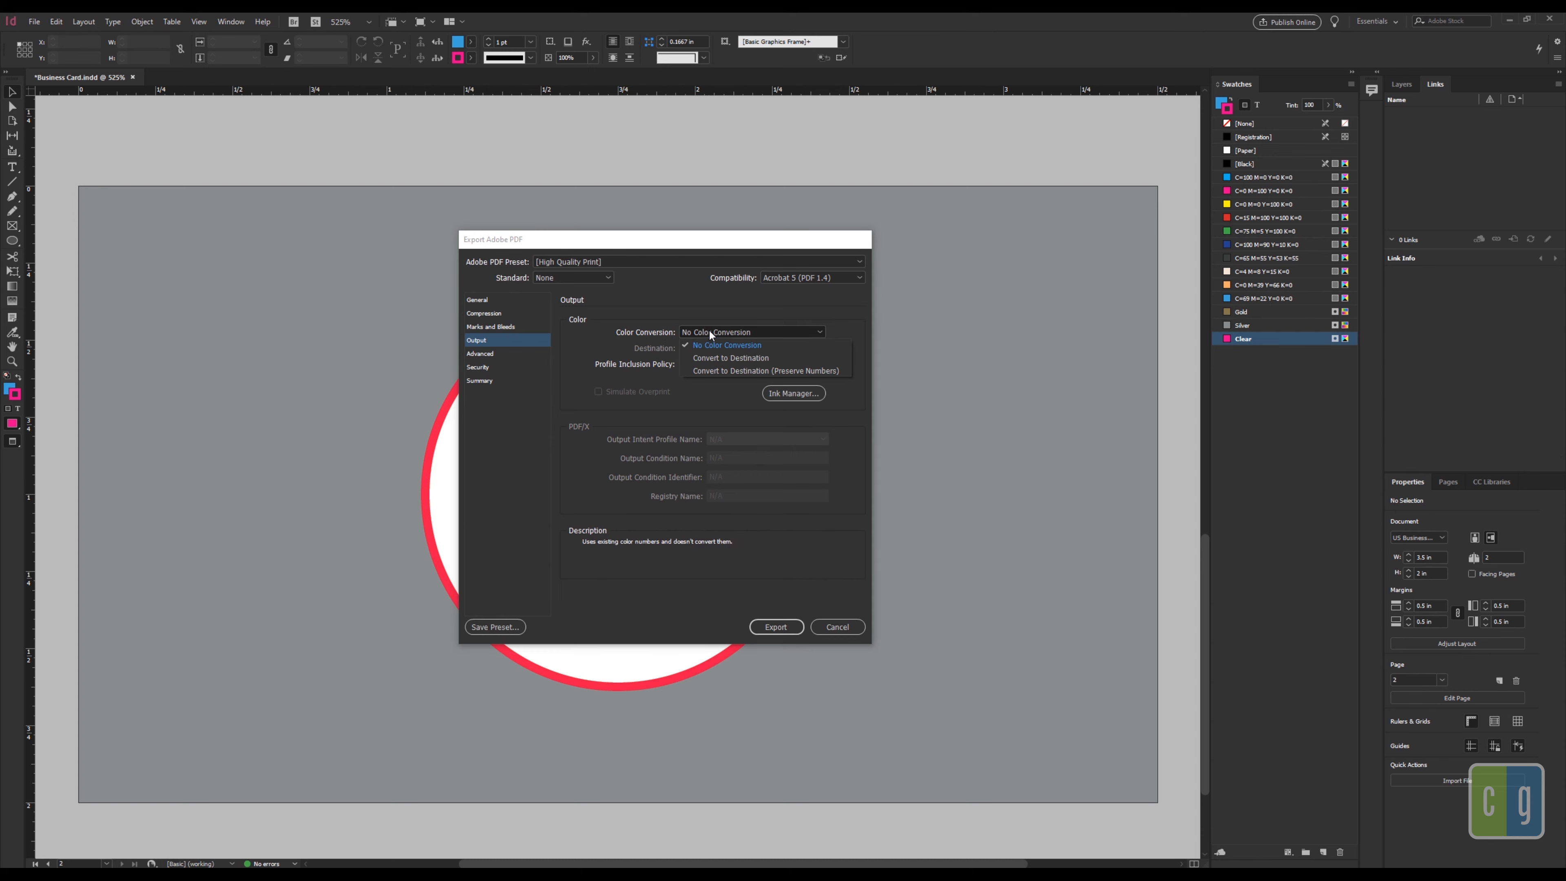
left_click(705, 345)
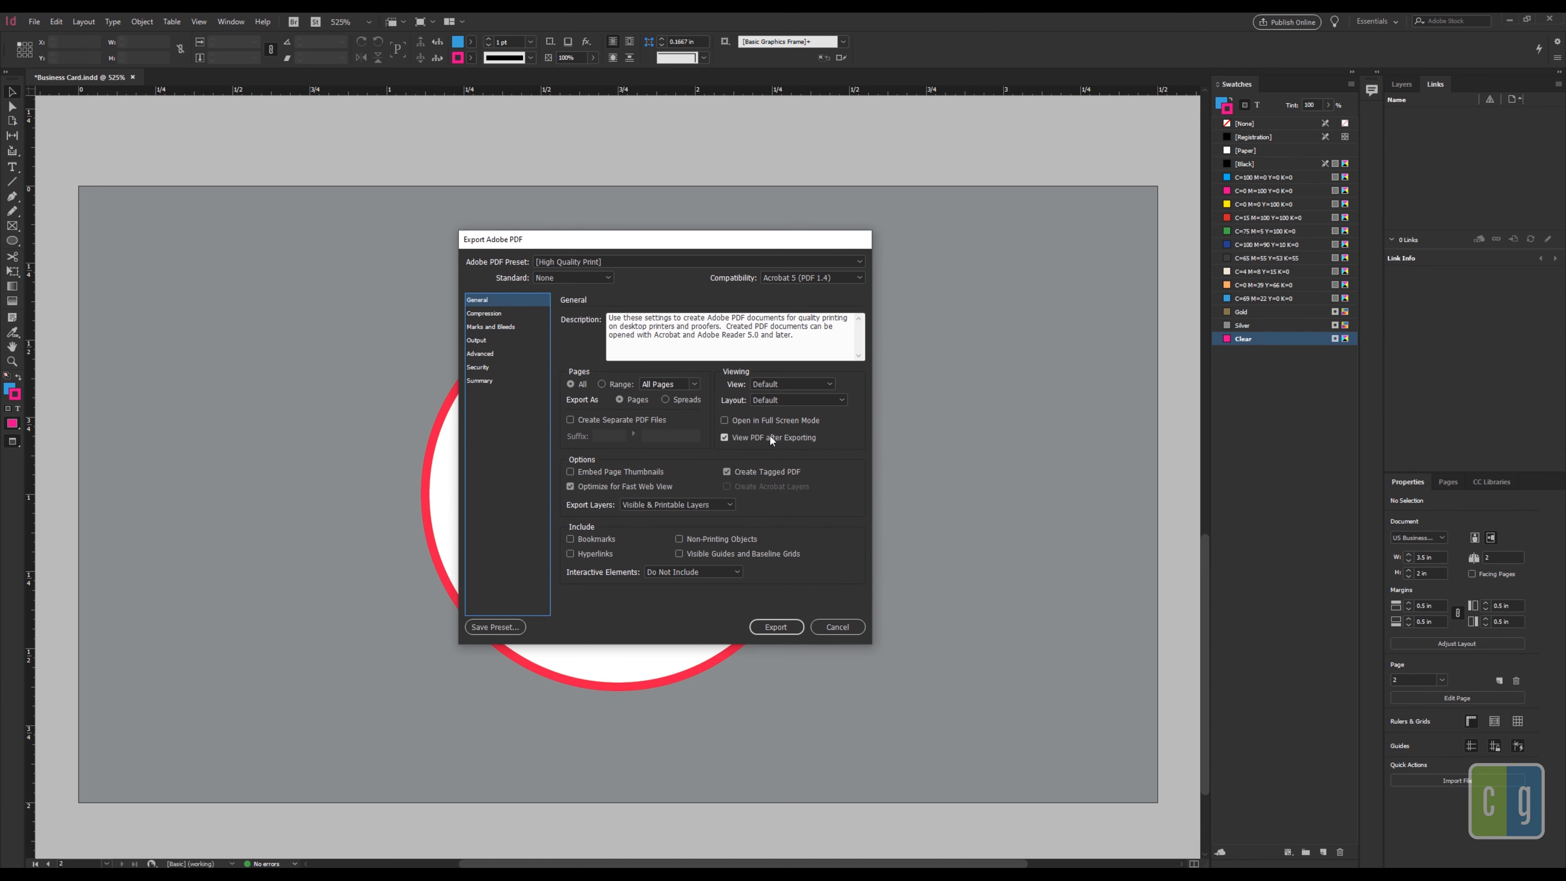
left_click(762, 436)
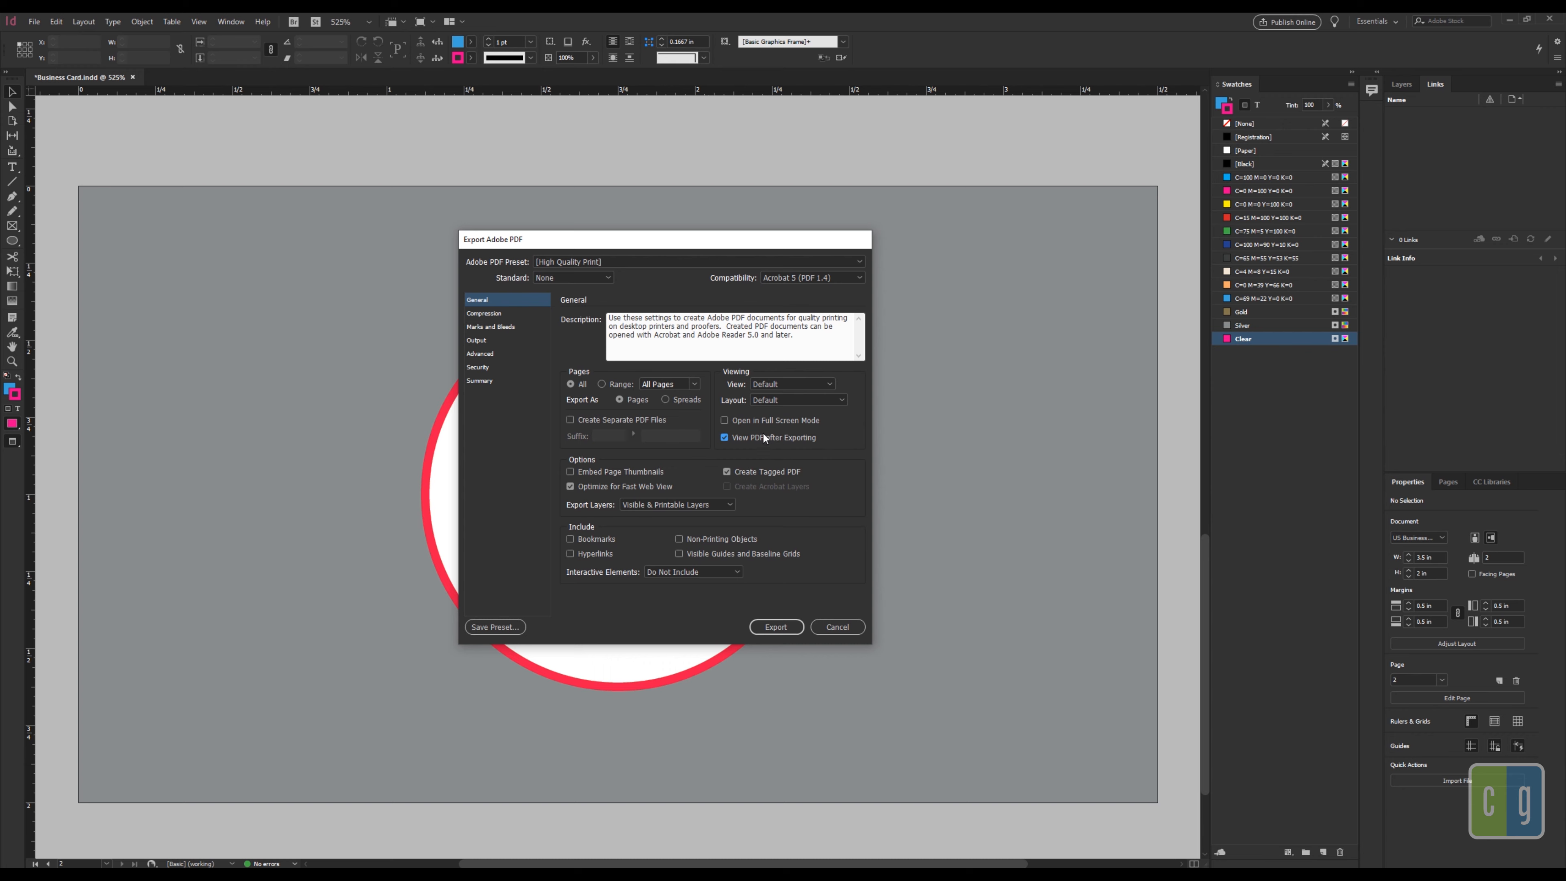
left_click(776, 627)
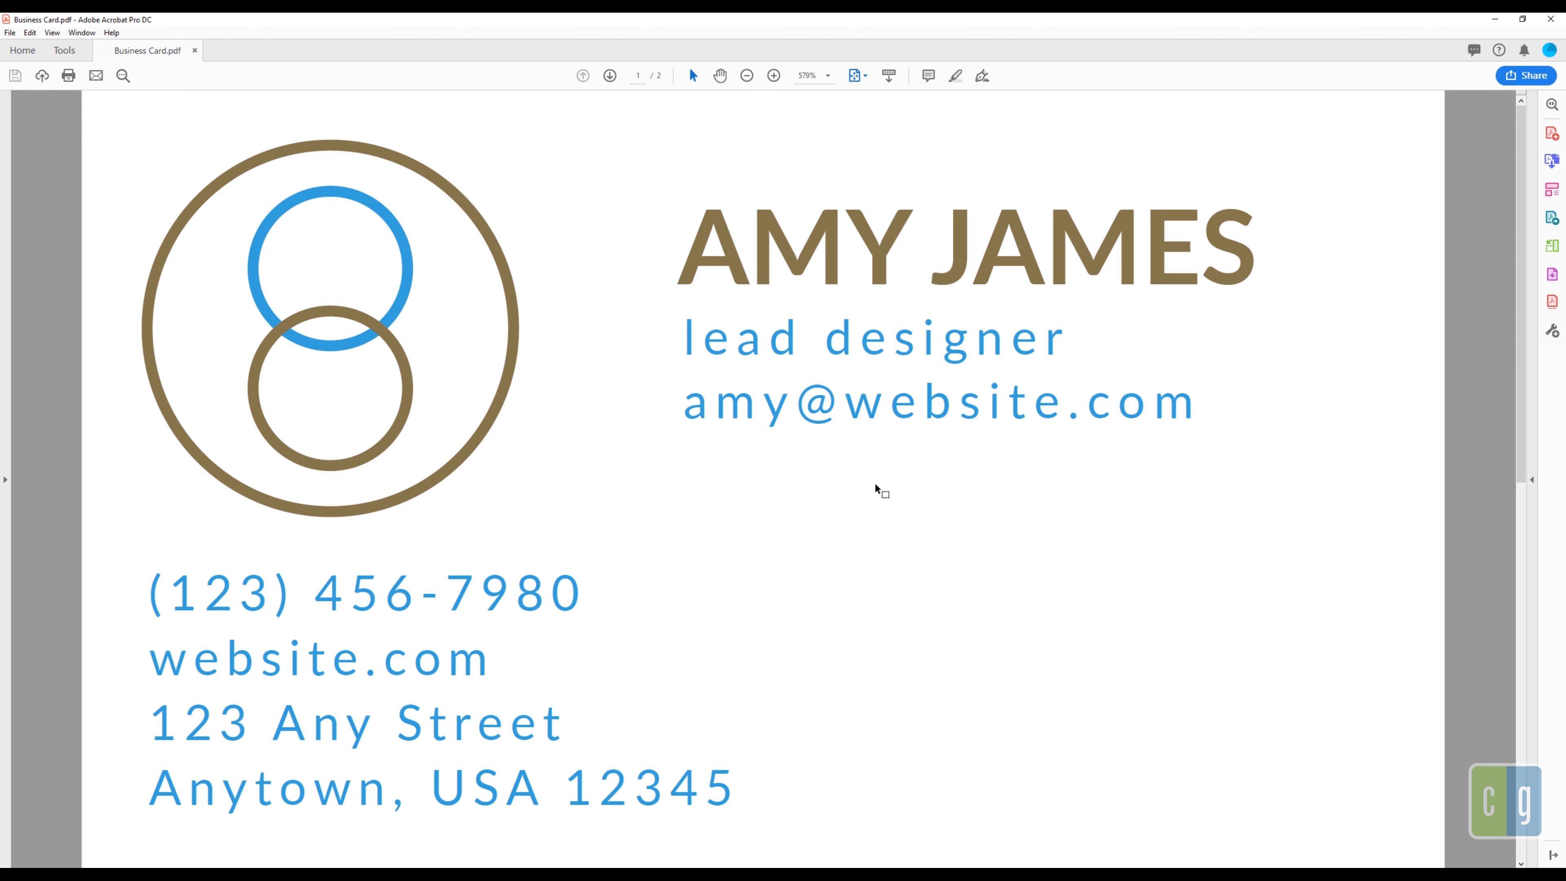
Step: Scroll through both pages of Business Card.pdf and expand the Acrobat tools pane
left_click(1028, 239)
scroll(866, 312, "down", 3)
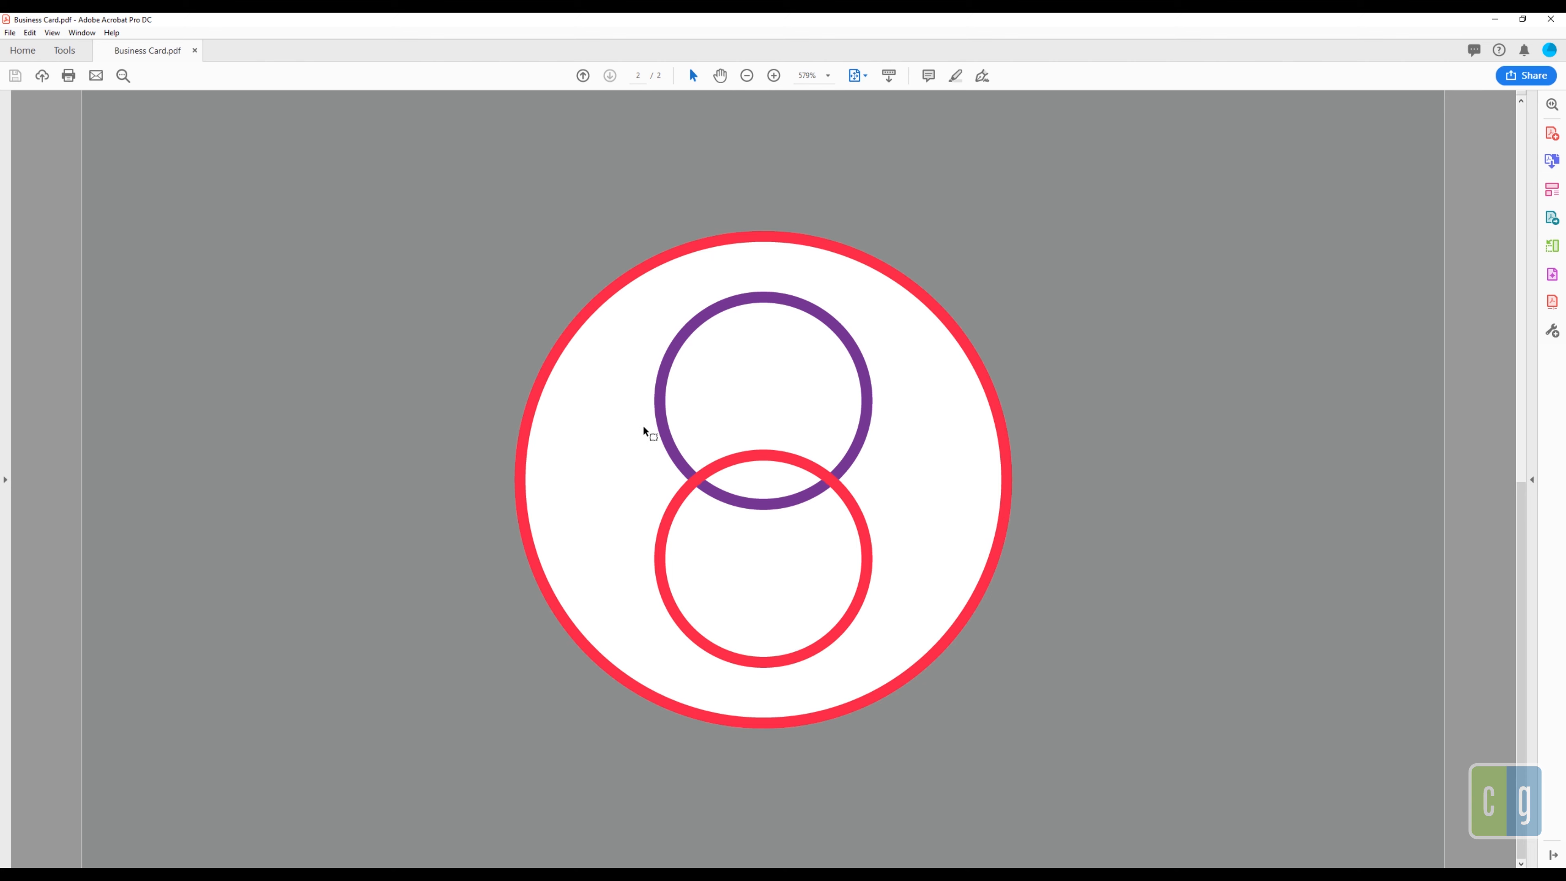
scroll(628, 469, "up", 3)
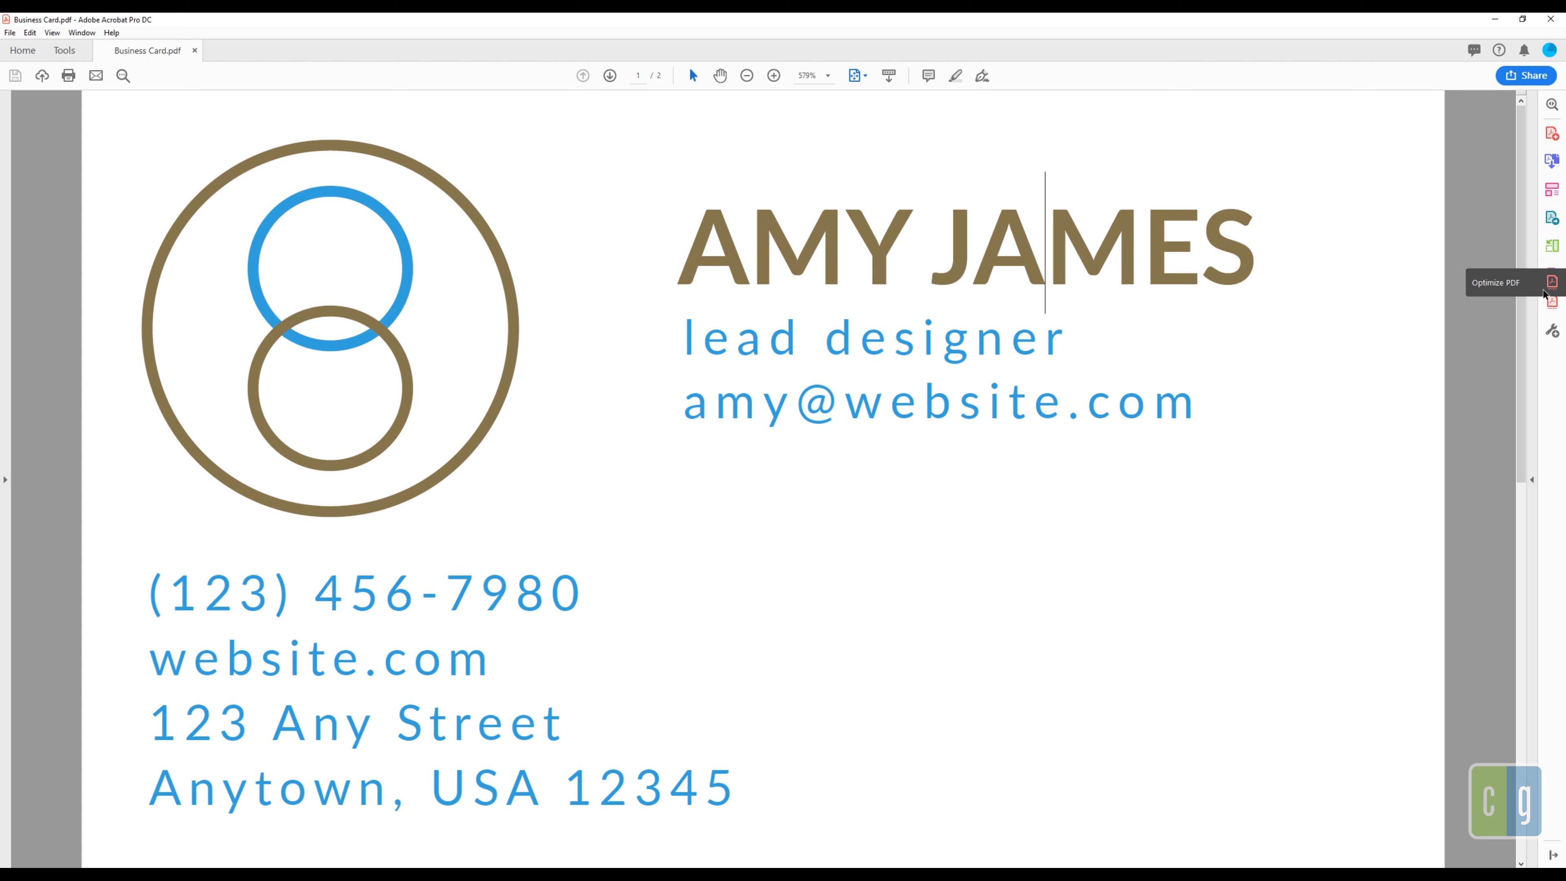
left_click(1531, 309)
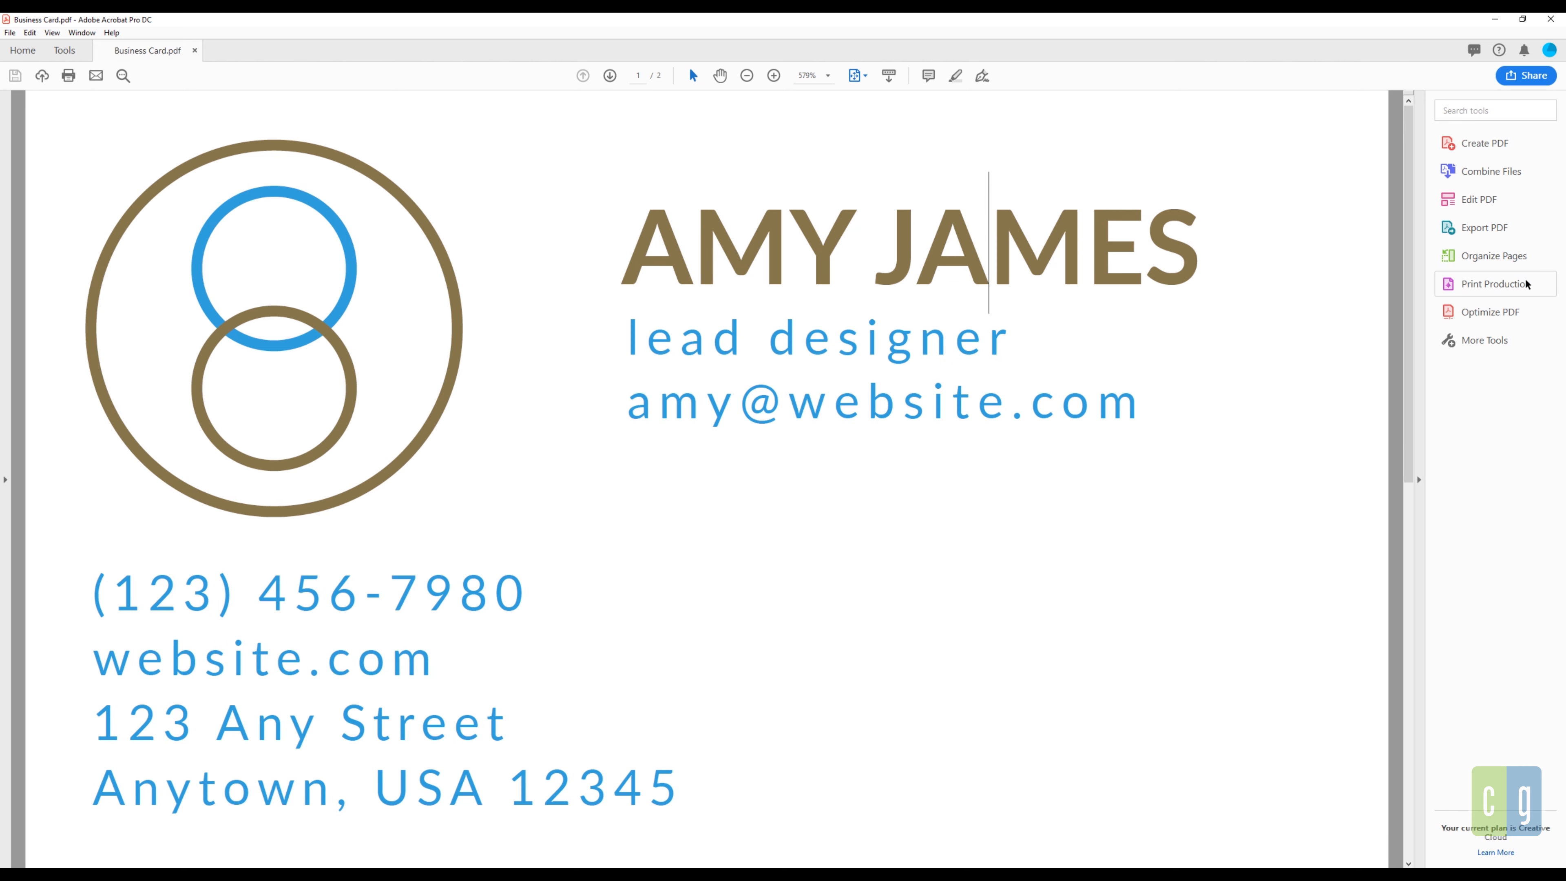
Step: Open Print Production's Output Preview and move the dialog to the top-right
left_click(1526, 284)
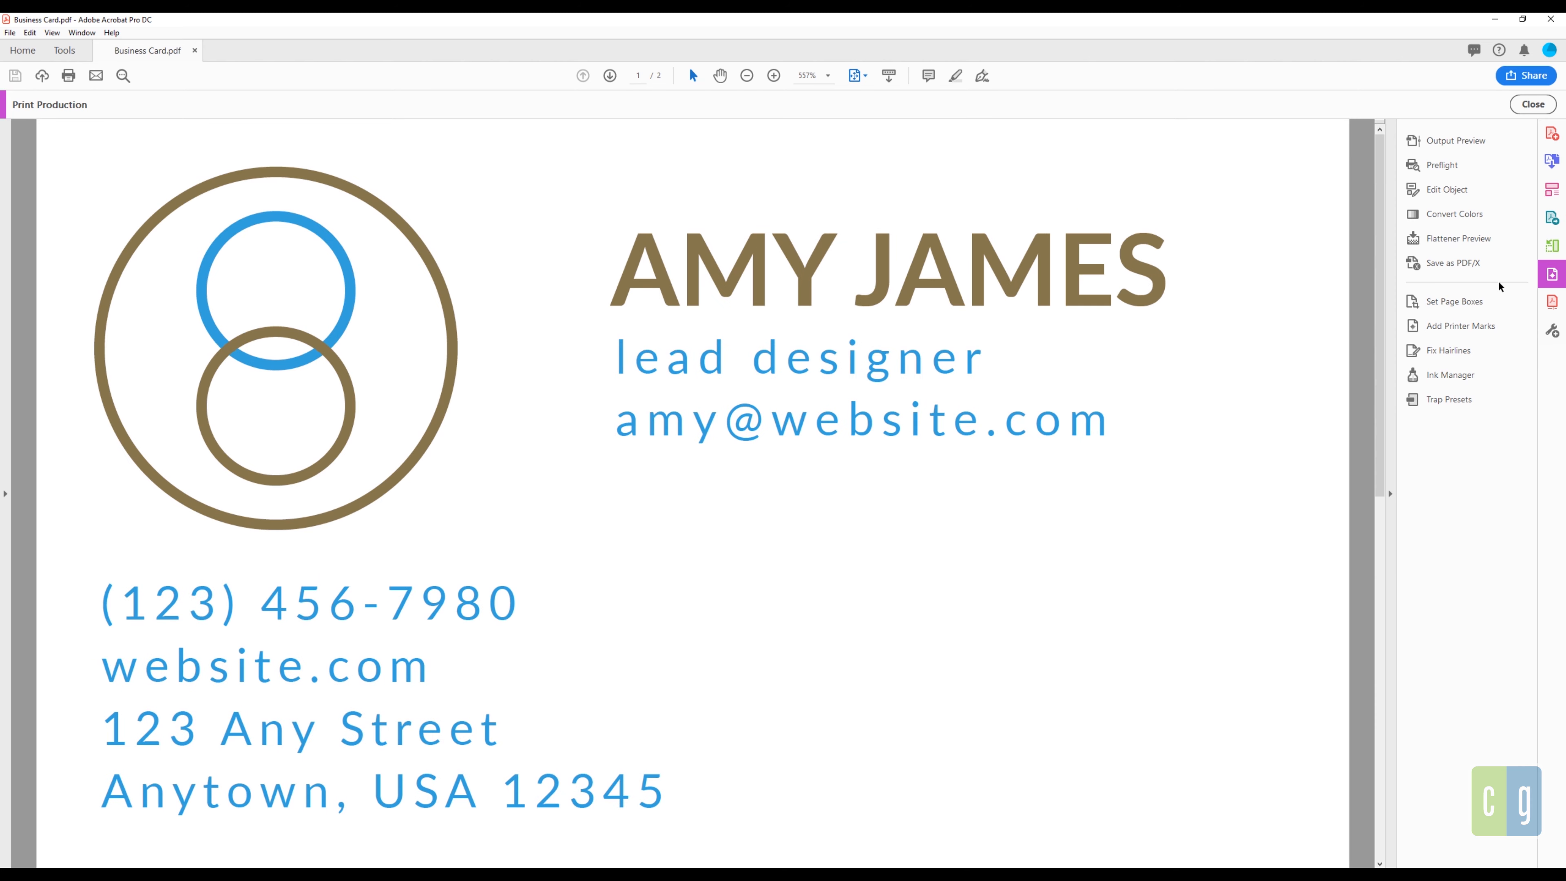
left_click(1472, 141)
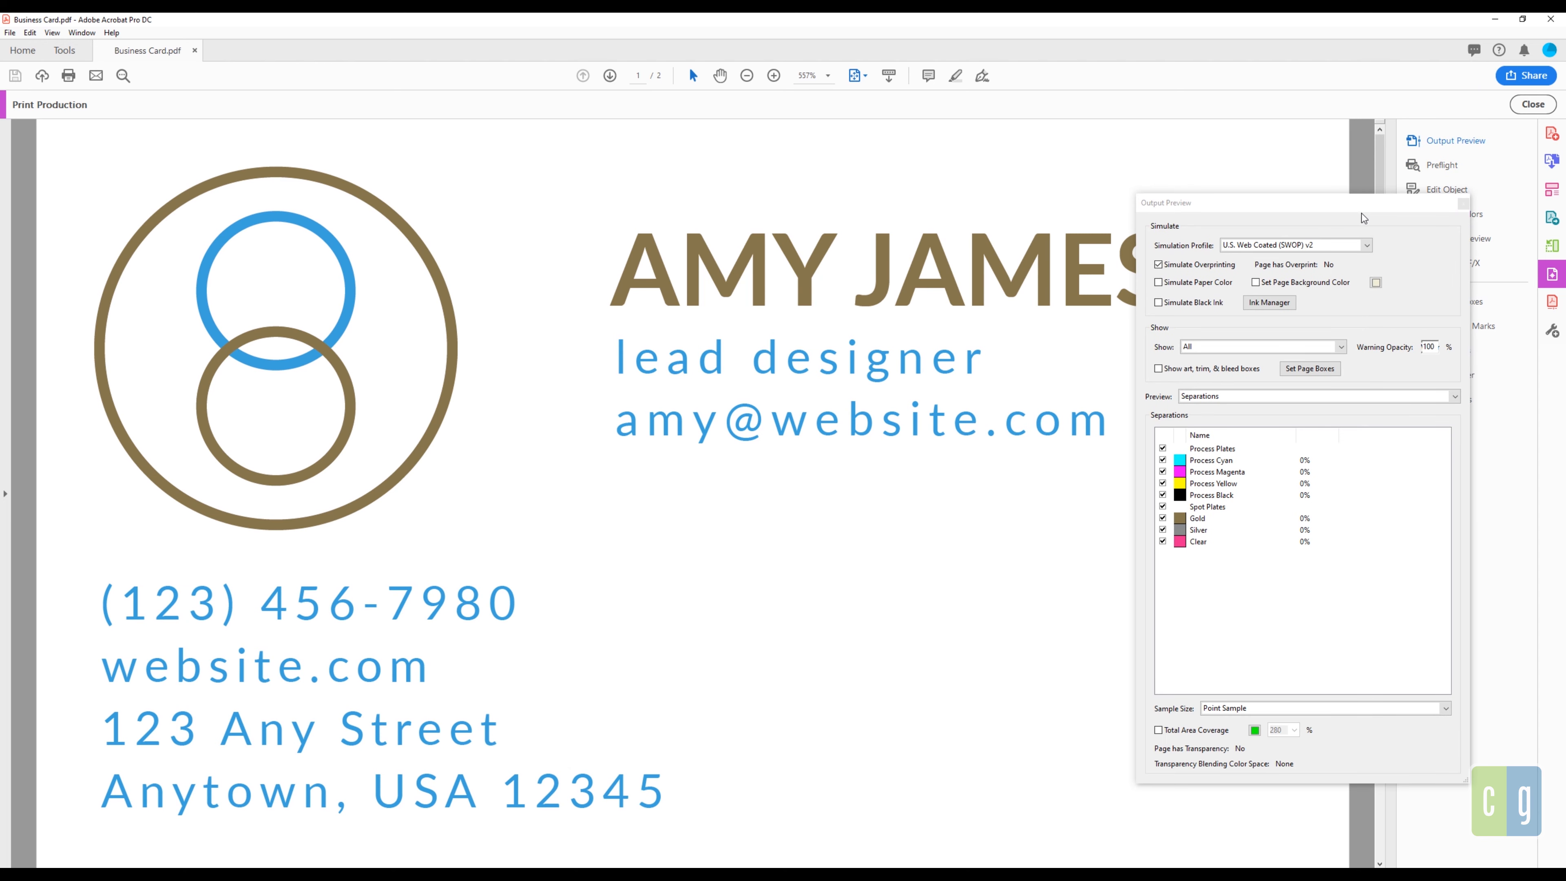
left_click_drag(1363, 213, 1450, 138)
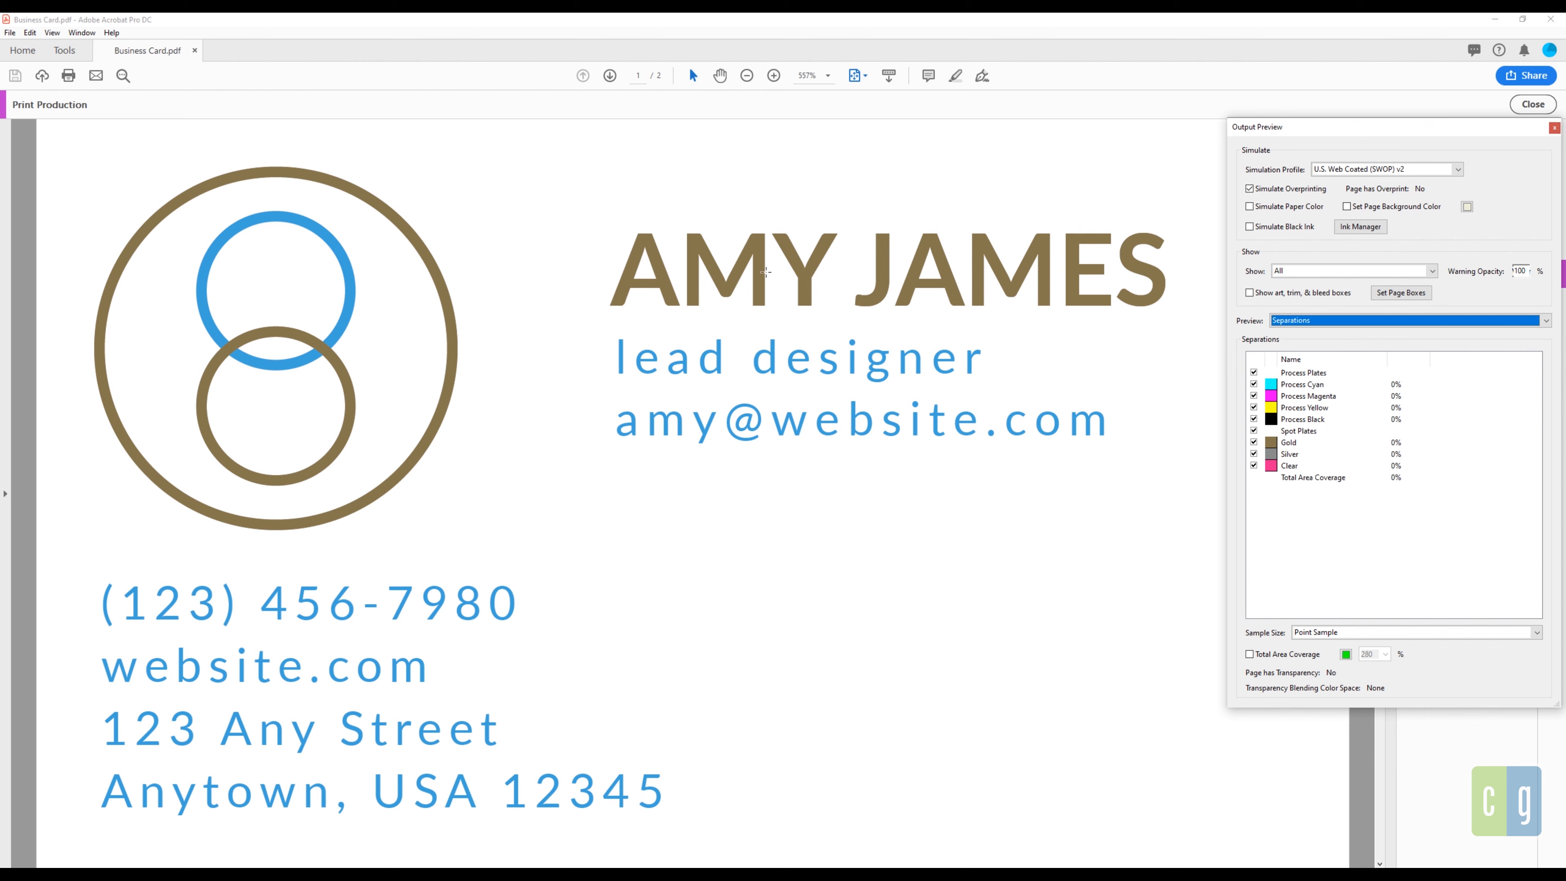
mouse_move(632, 272)
Step: Toggle the Gold plate on page 1 and Silver on page 2, then select Clear
left_click(1252, 444)
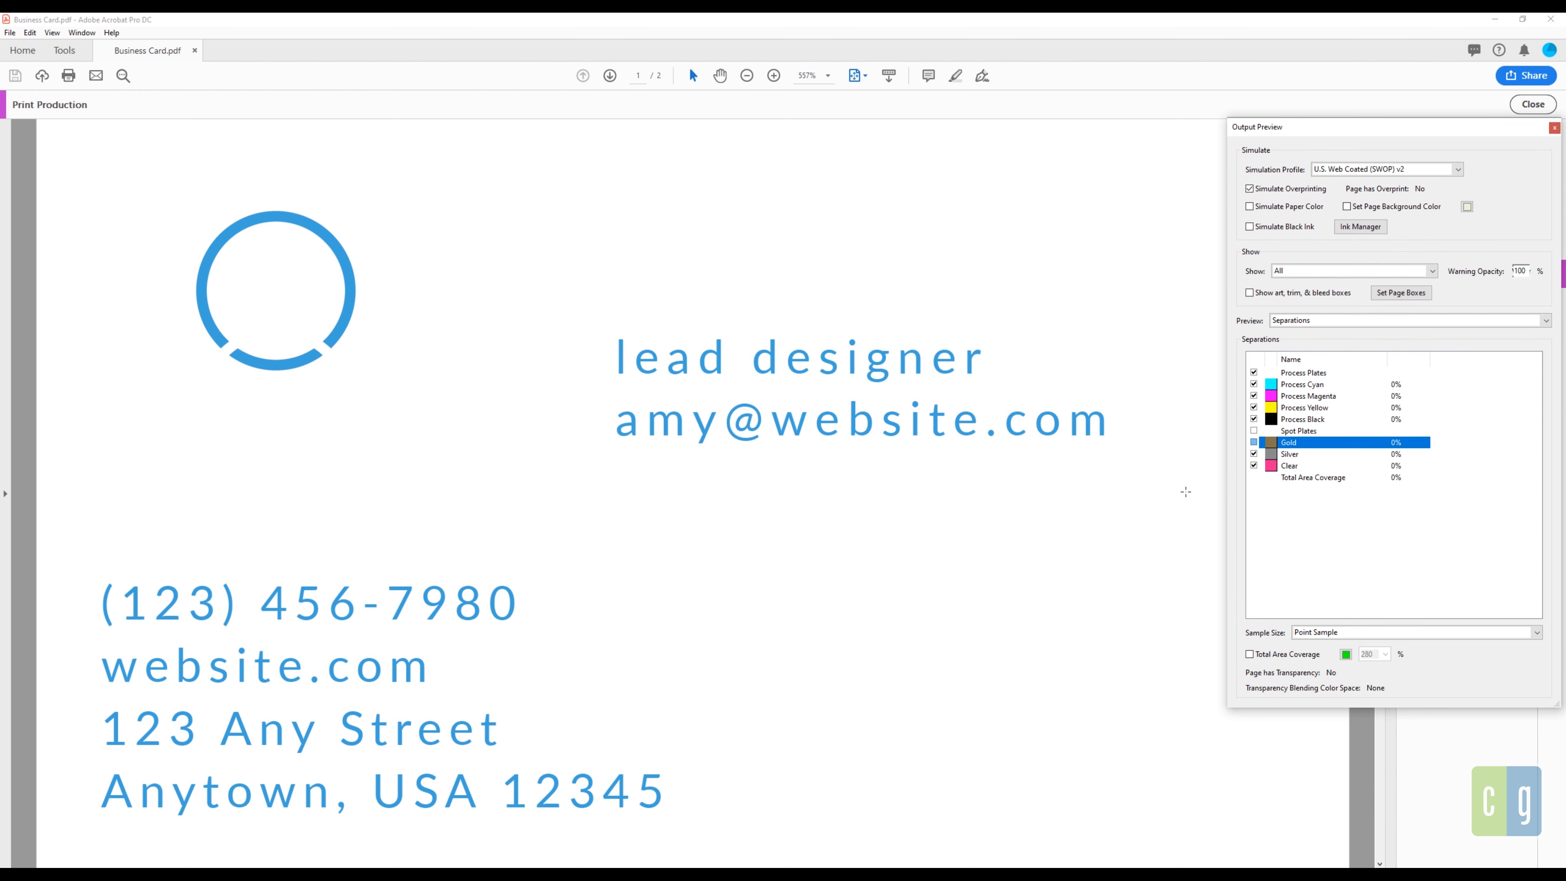
left_click(1254, 442)
scroll(1090, 432, "down", 1)
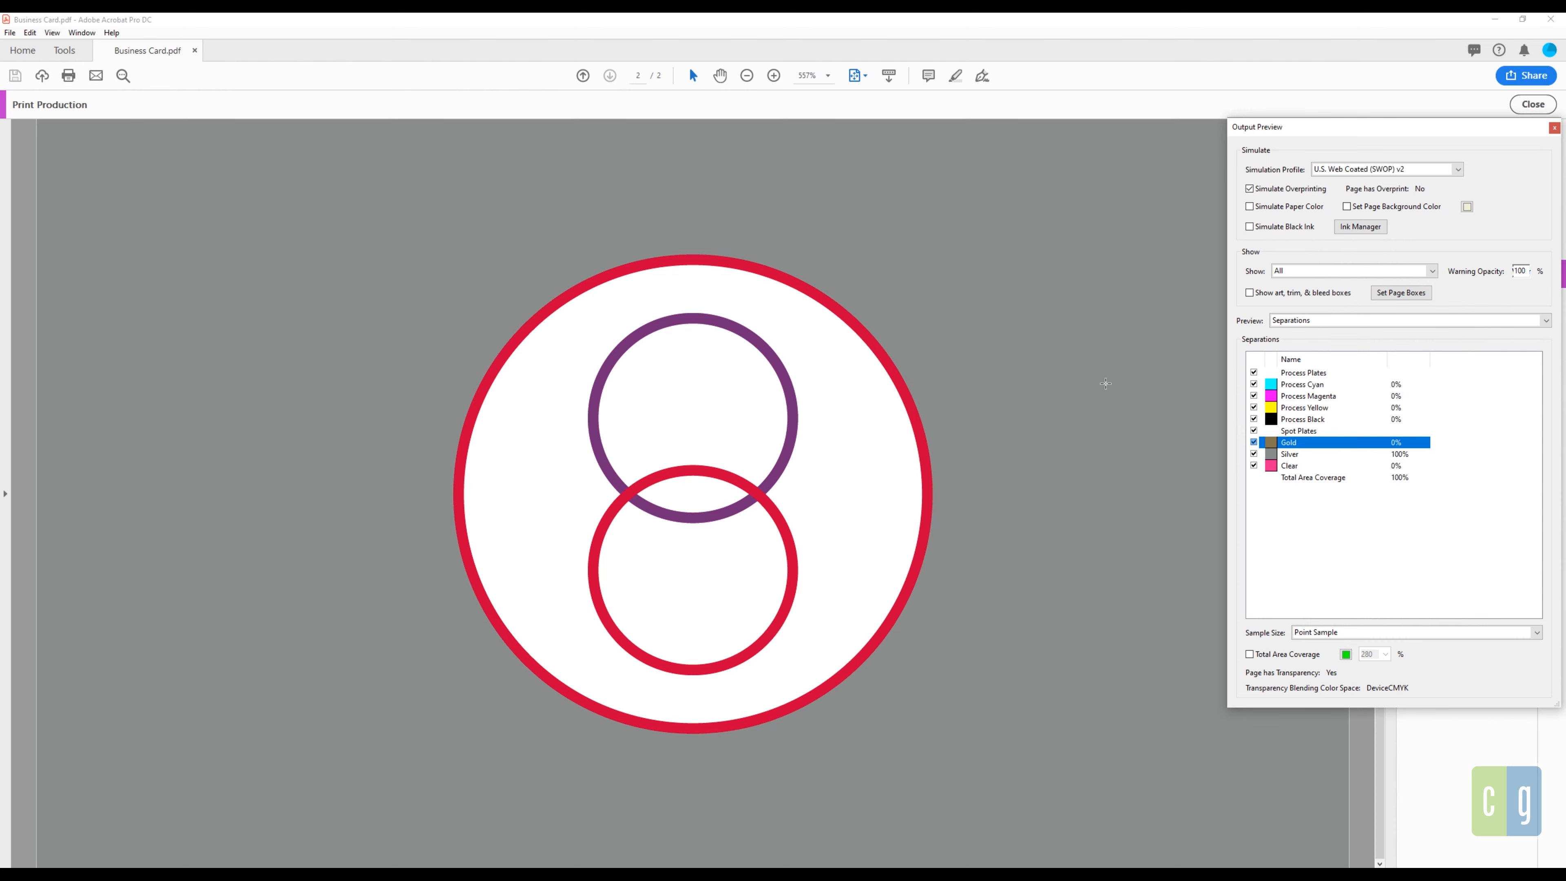
left_click(1254, 454)
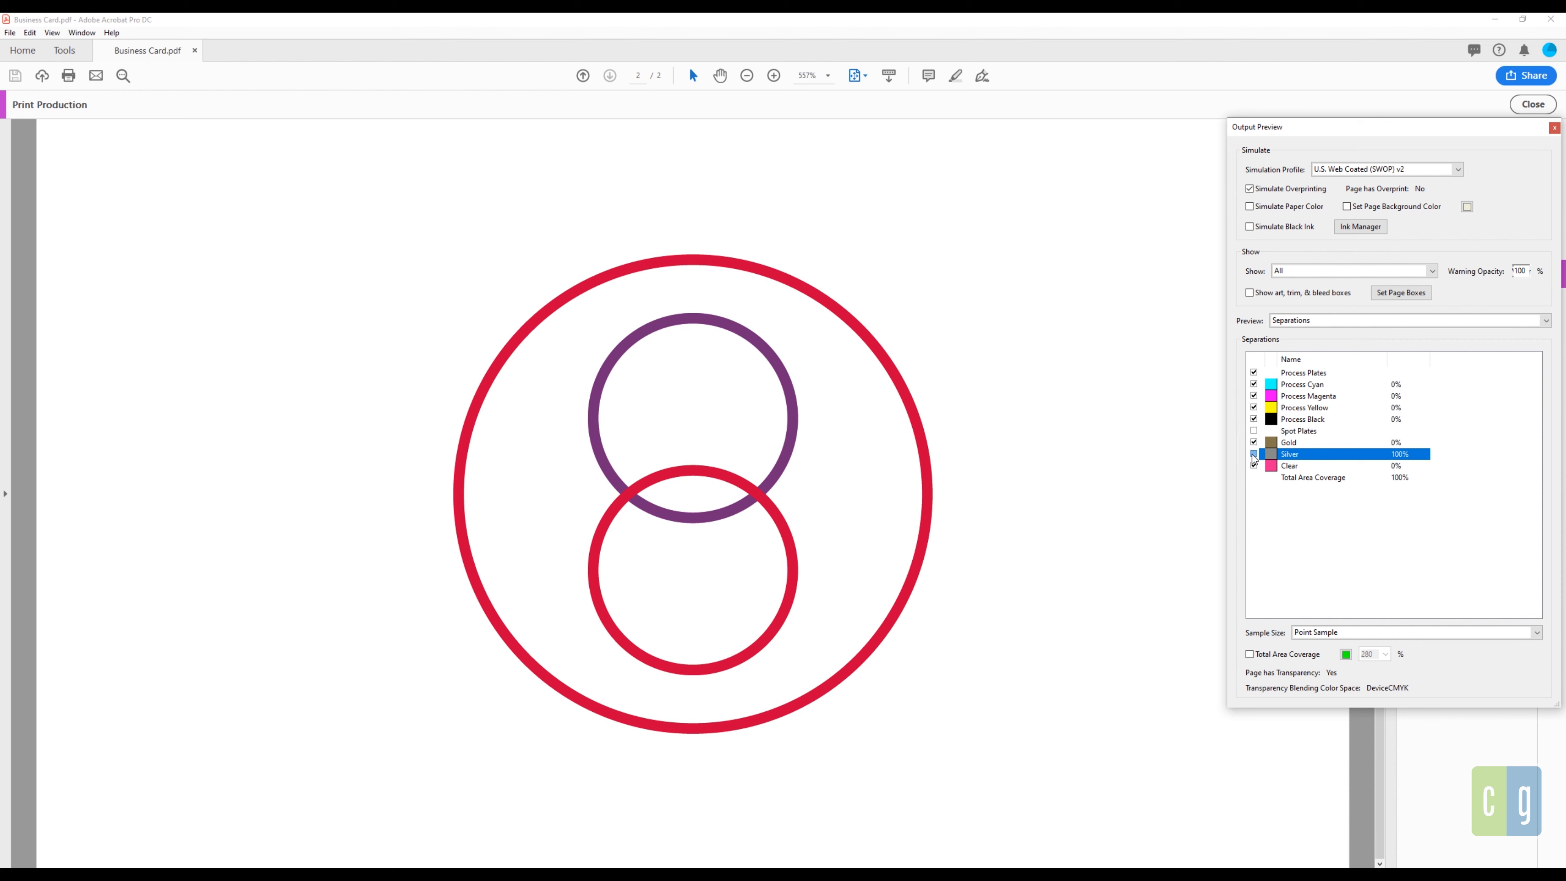
left_click(1254, 455)
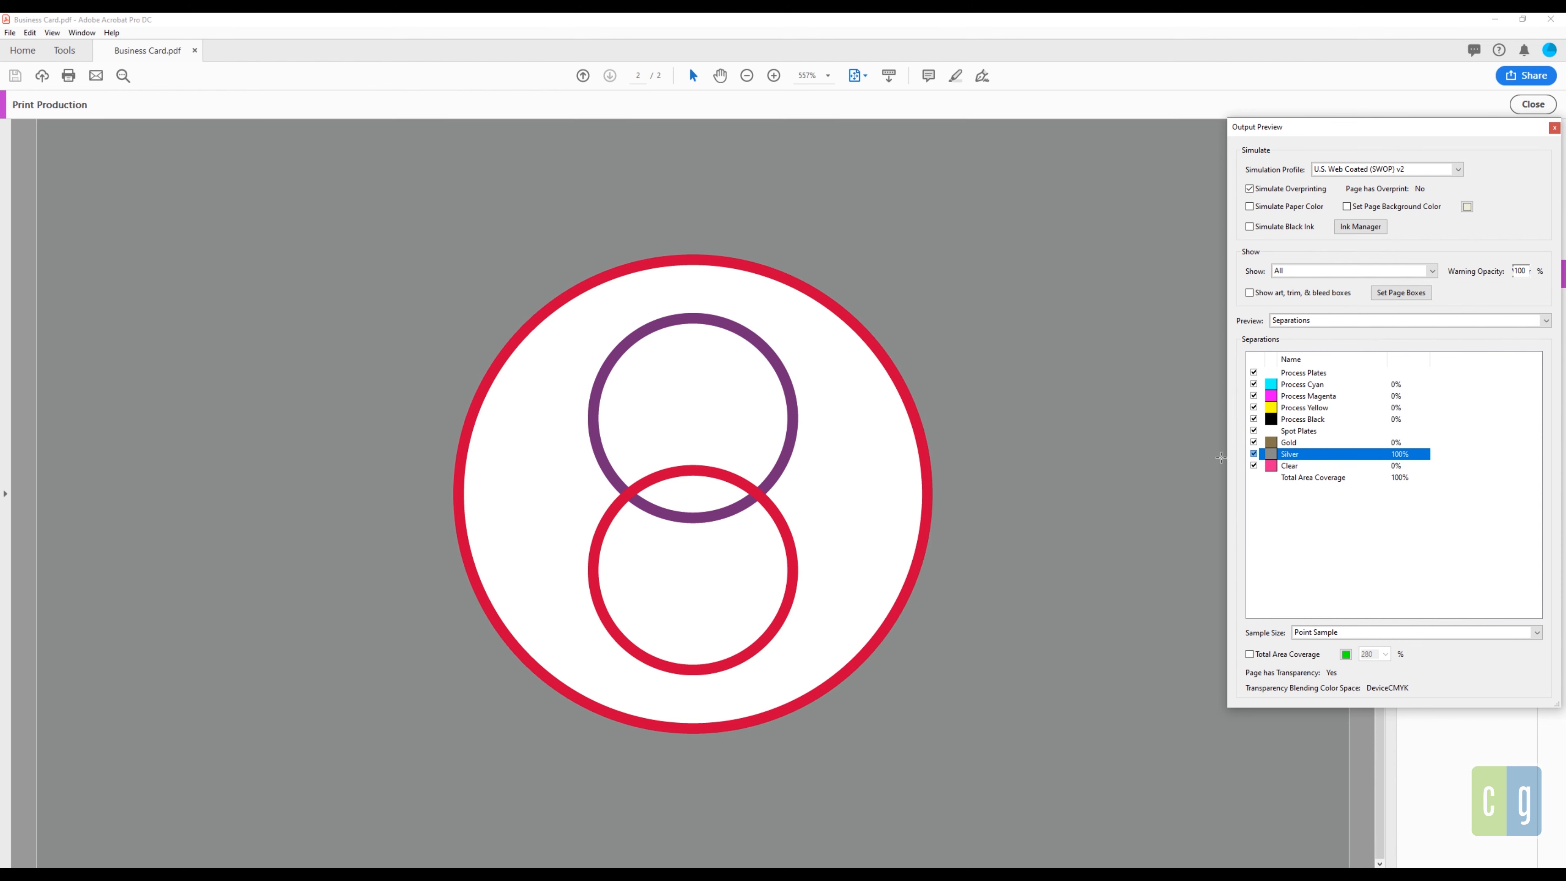
left_click(1259, 466)
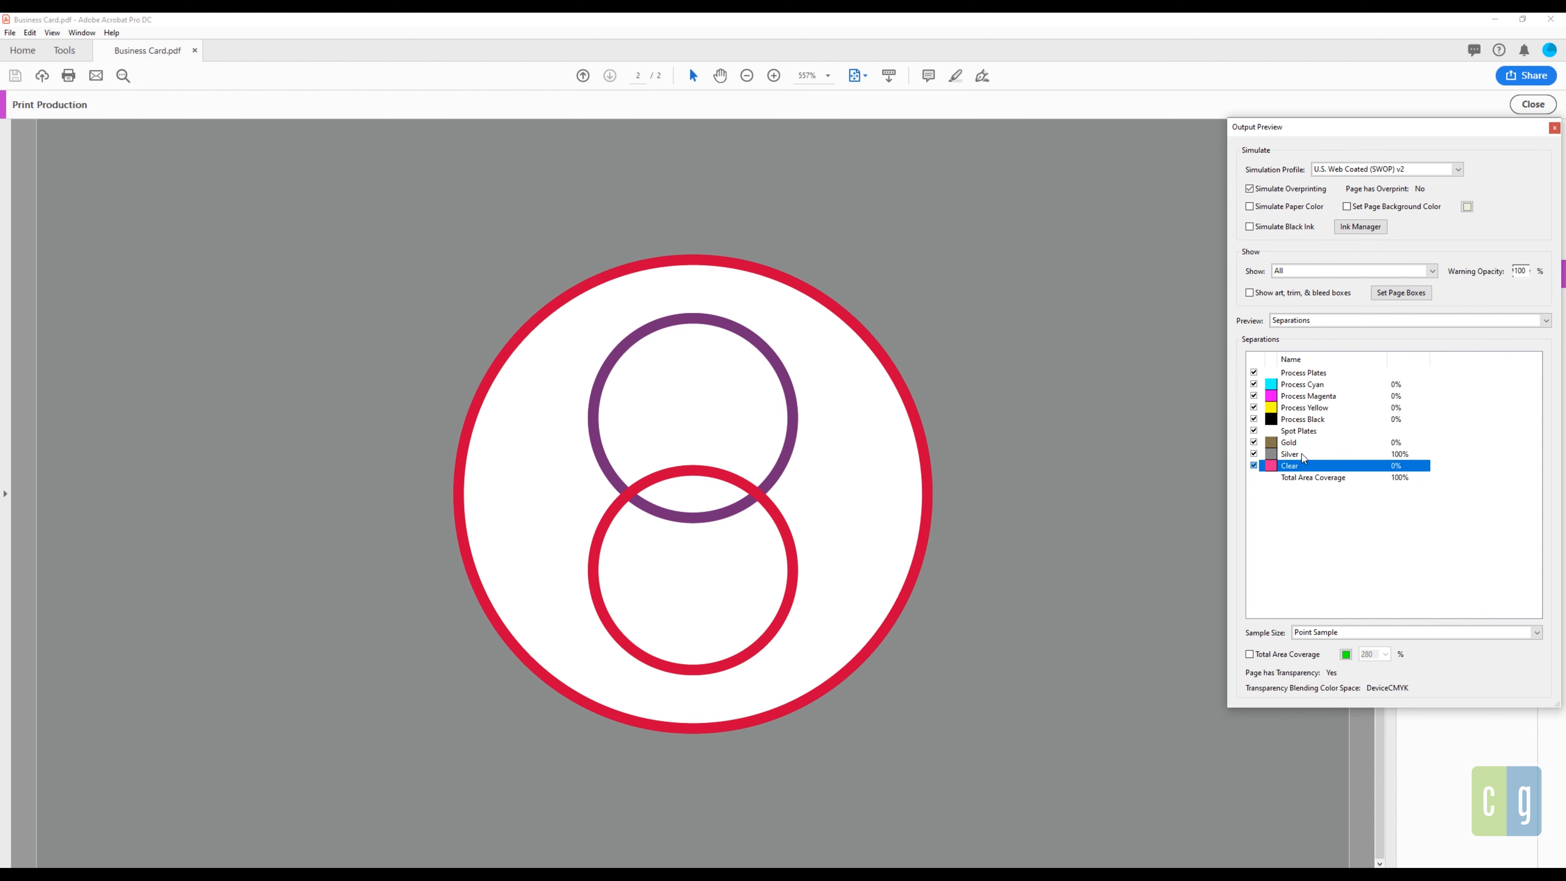
left_click(1254, 465)
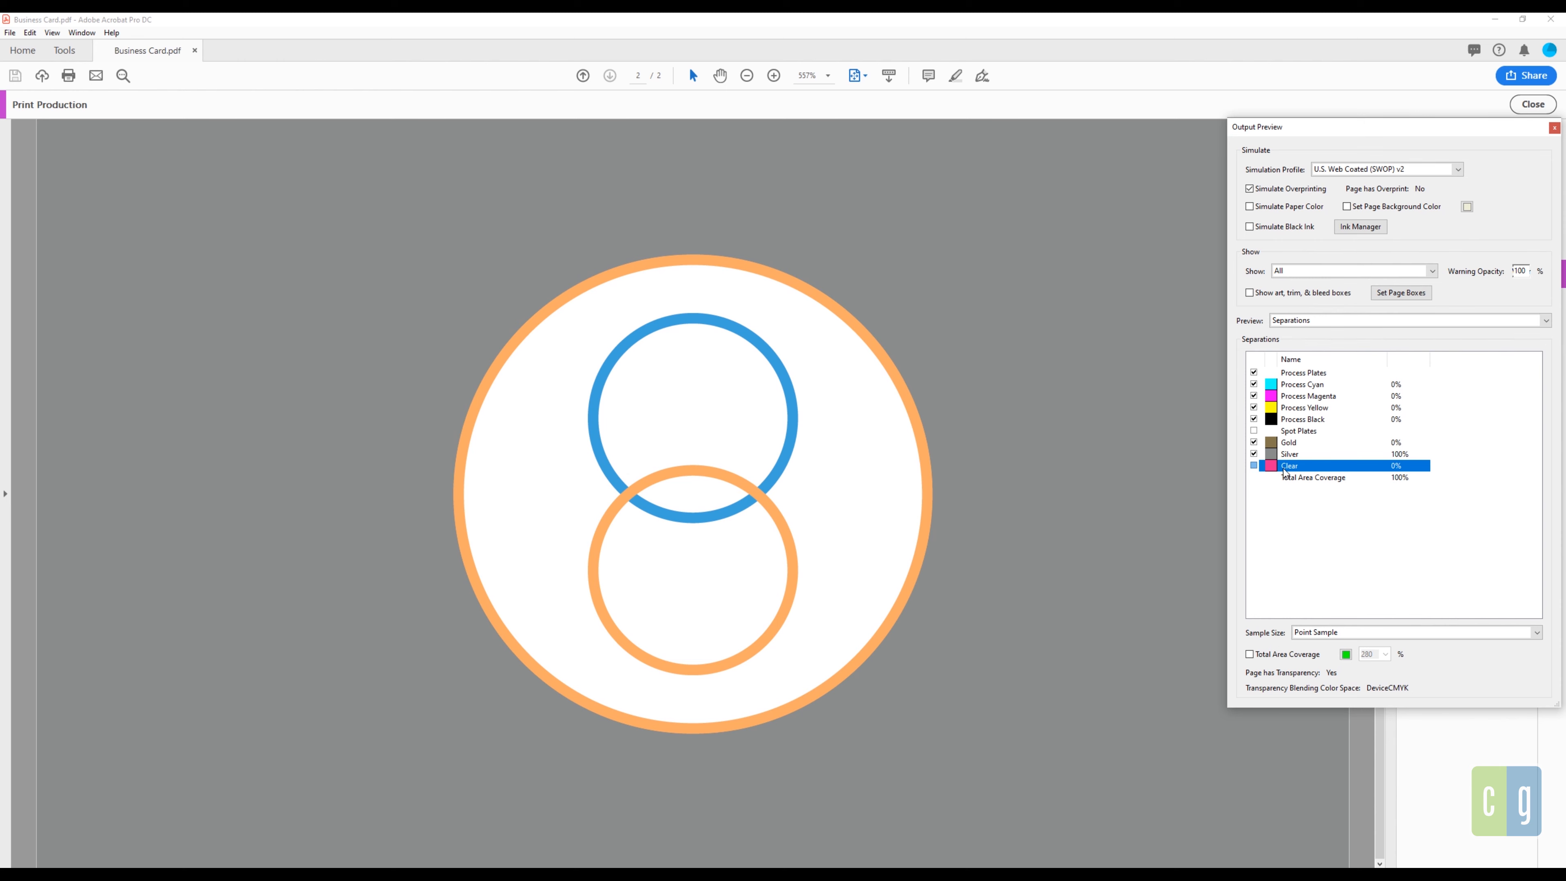
left_click(1254, 466)
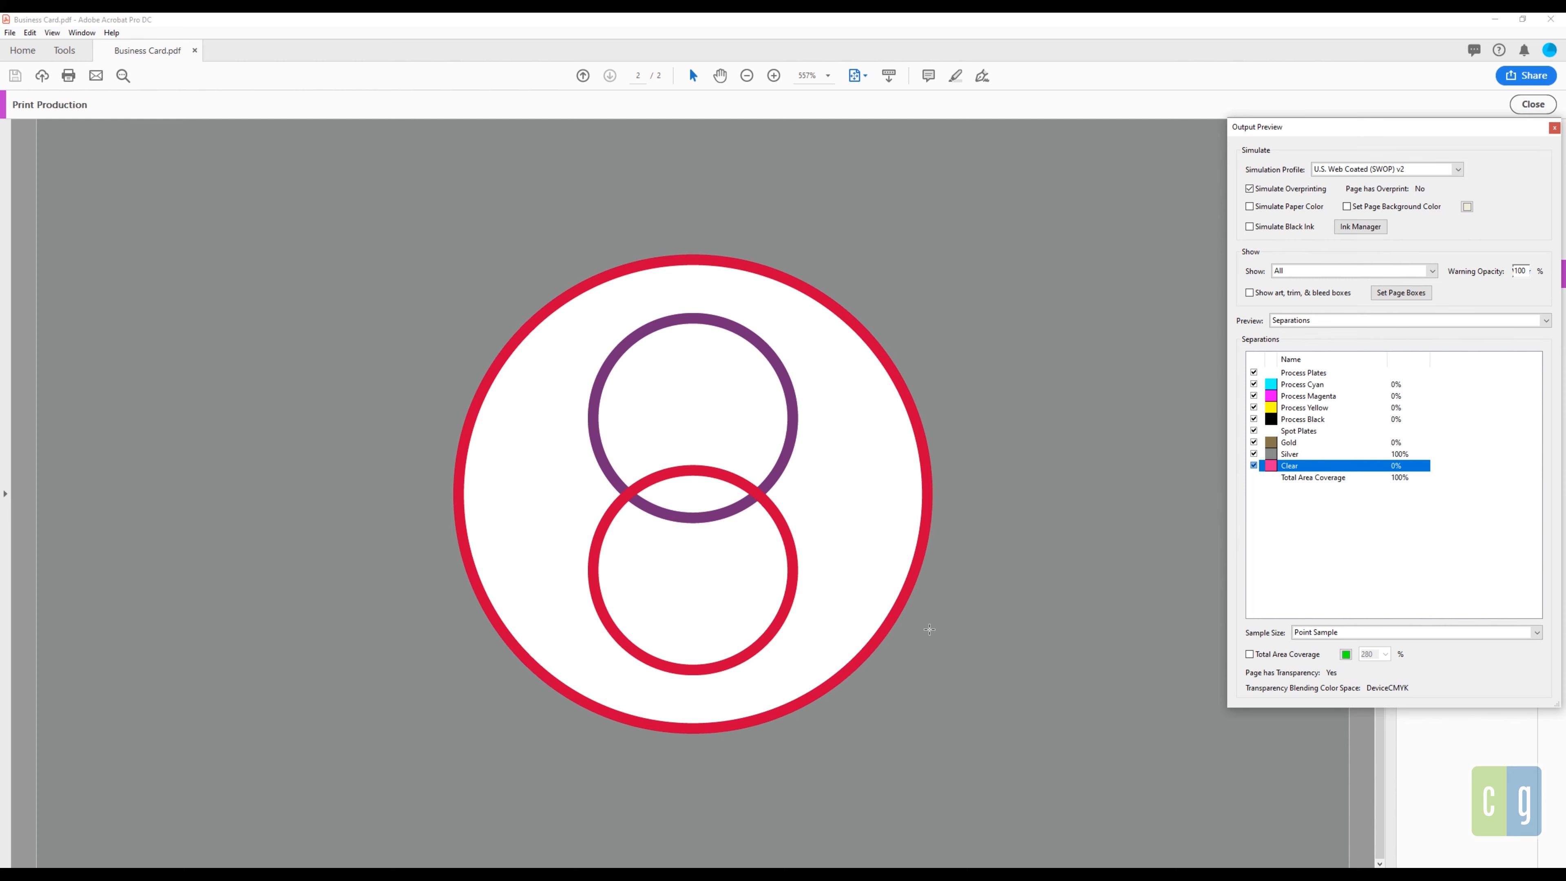
left_click(1253, 465)
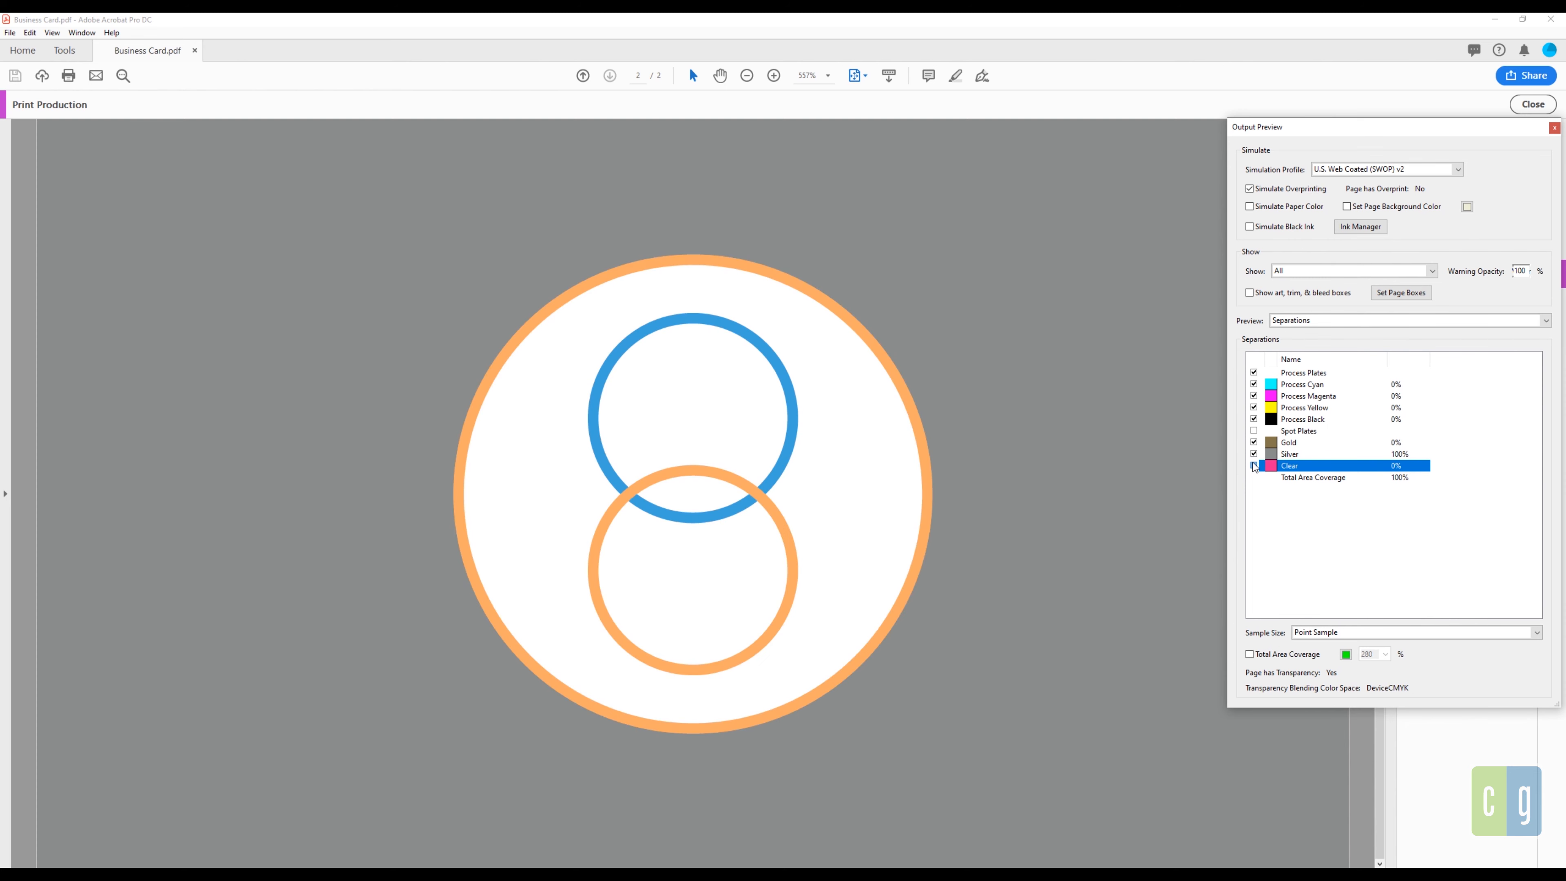
left_click(1254, 466)
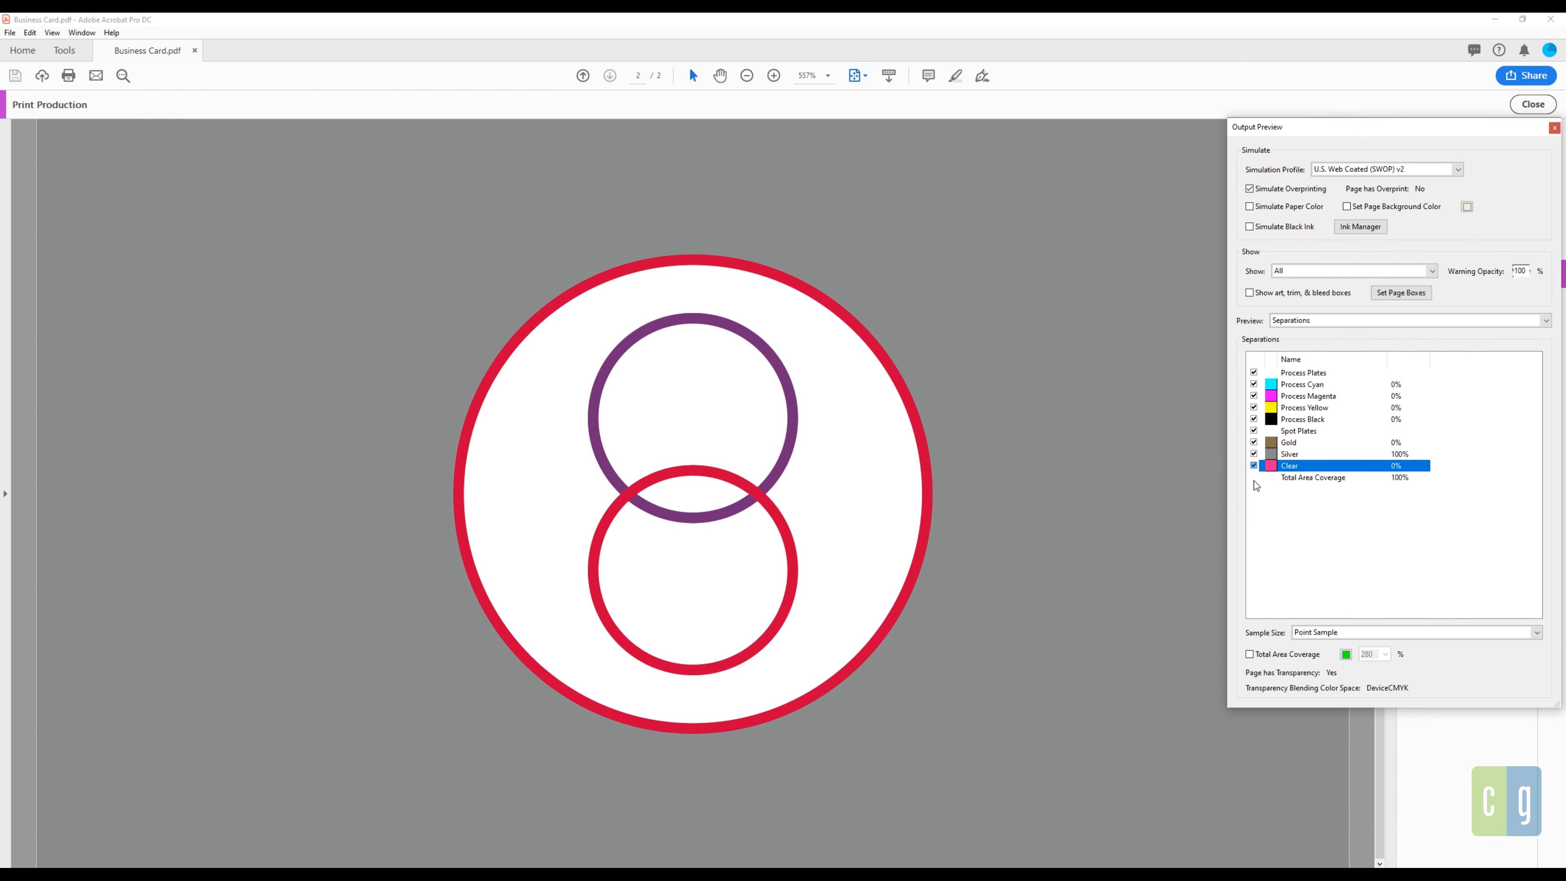